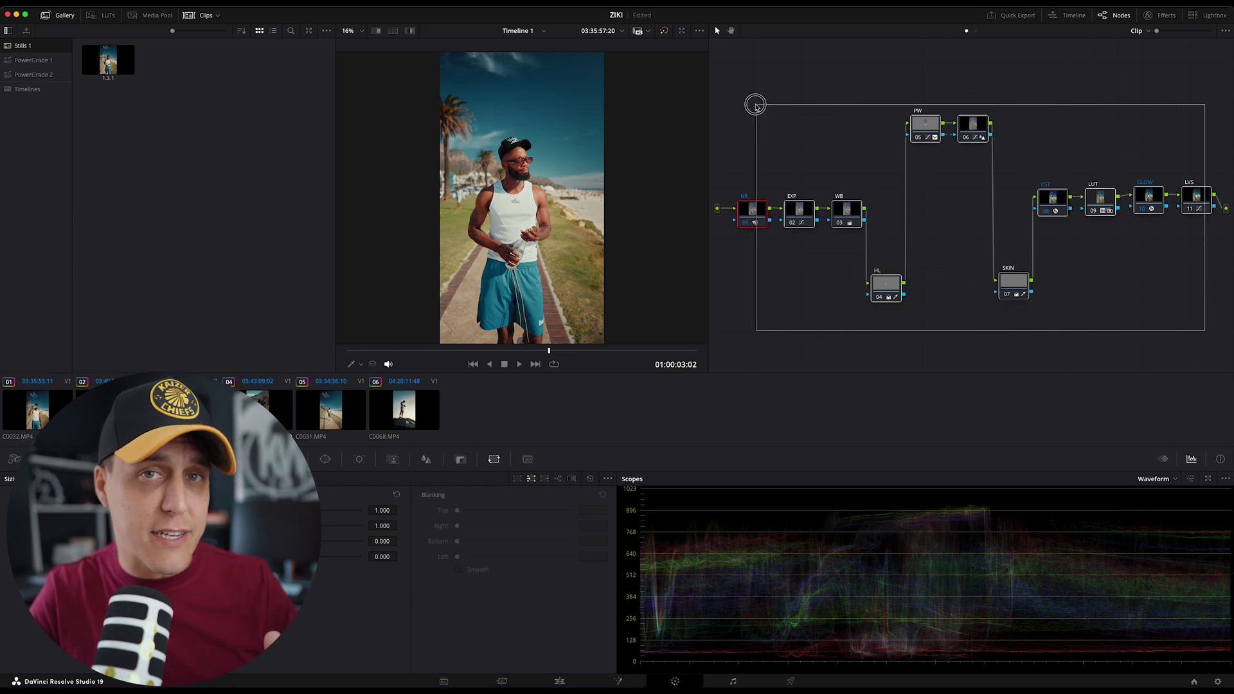
Step: Marquee-select all of the clip's existing grade nodes in the node graph
{"action": "left_click_drag", "start_coordinate": [753, 104], "coordinate": [753, 102]}
{"action": "key", "text": "Delete"}
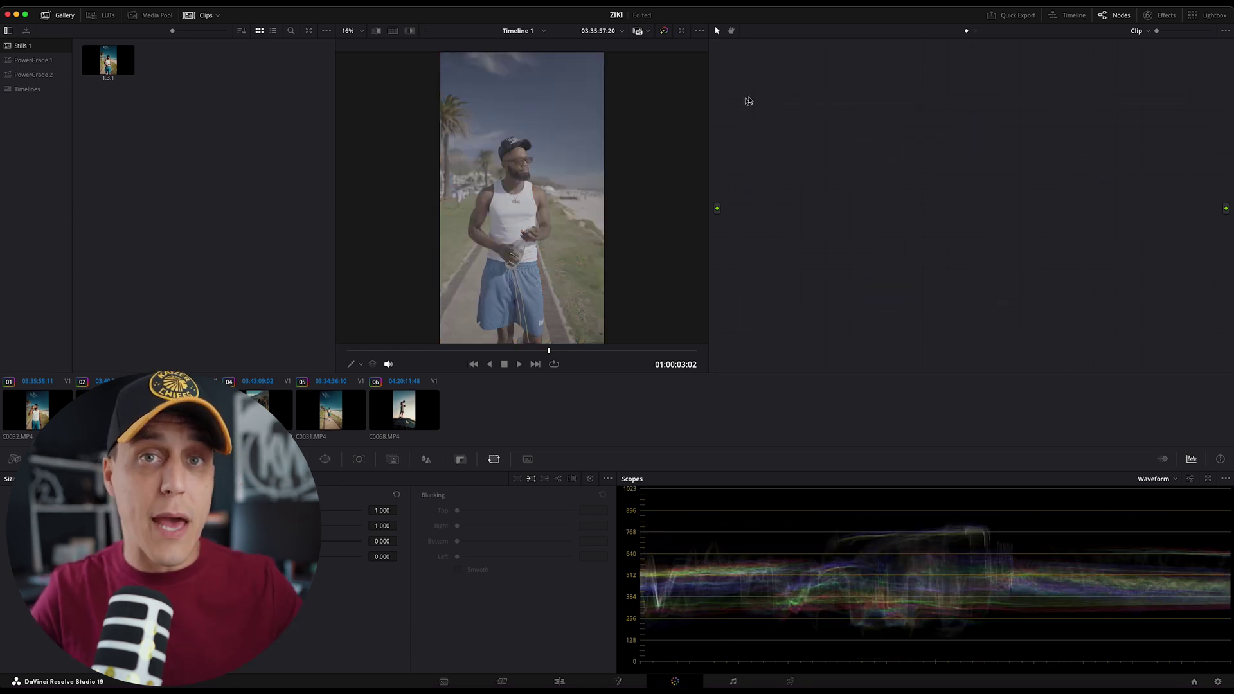
{"action": "left_click", "coordinate": [1217, 682]}
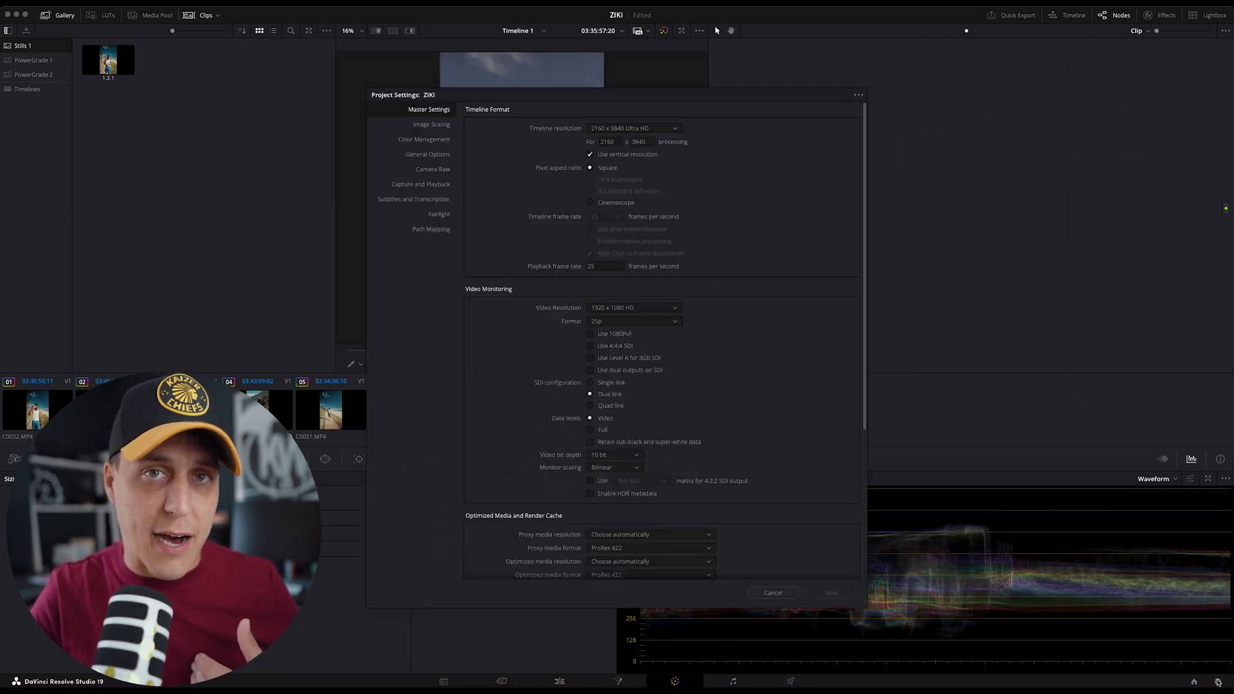
{"action": "left_click", "coordinate": [424, 139]}
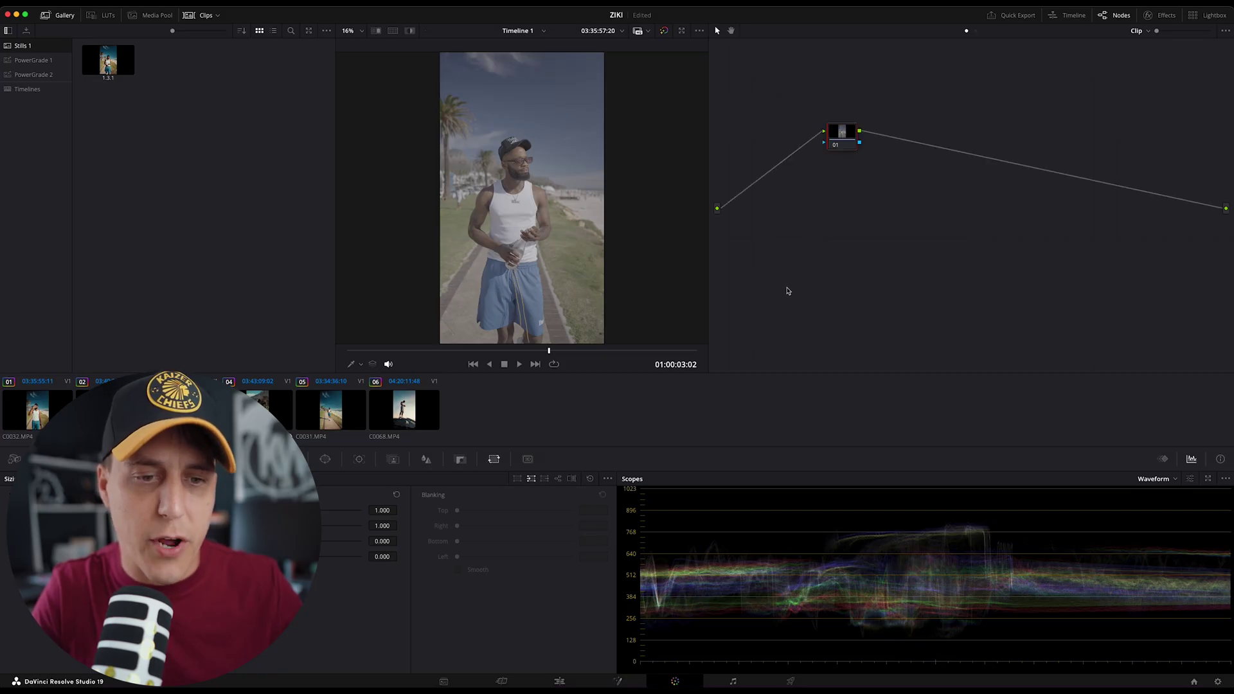
Step: Label the new node CST
{"action": "right_click", "coordinate": [838, 144]}
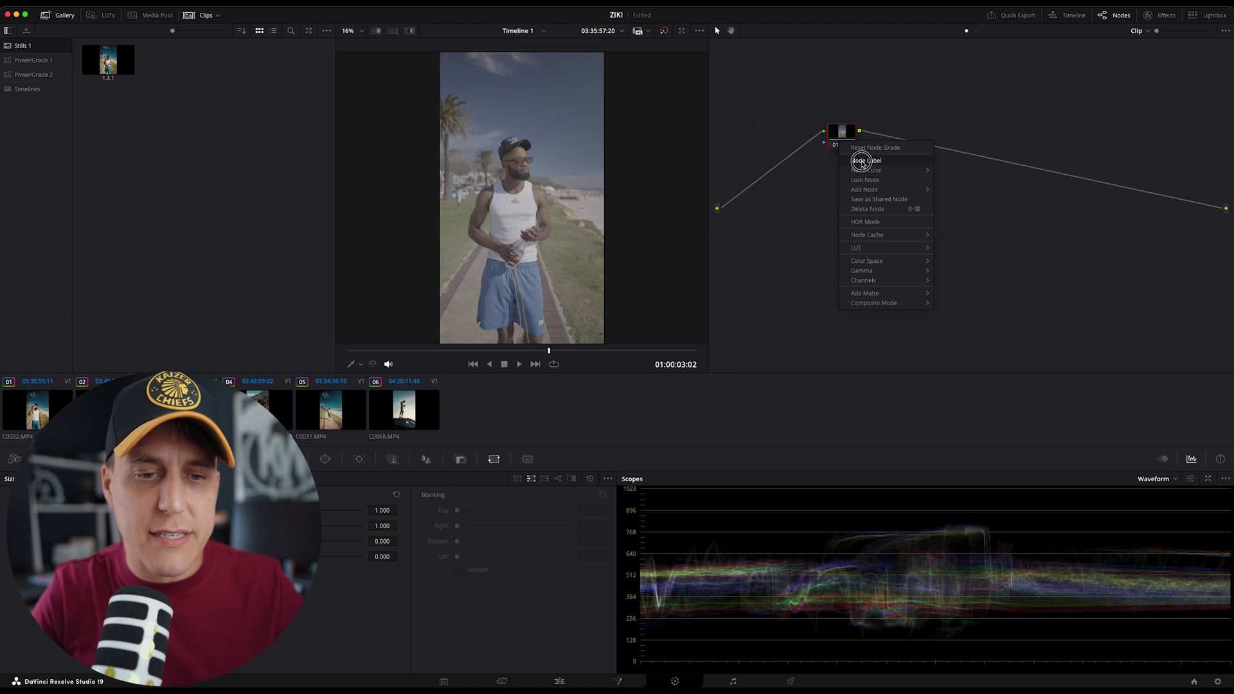
{"action": "left_click", "coordinate": [858, 164]}
{"action": "type", "text": "CST"}
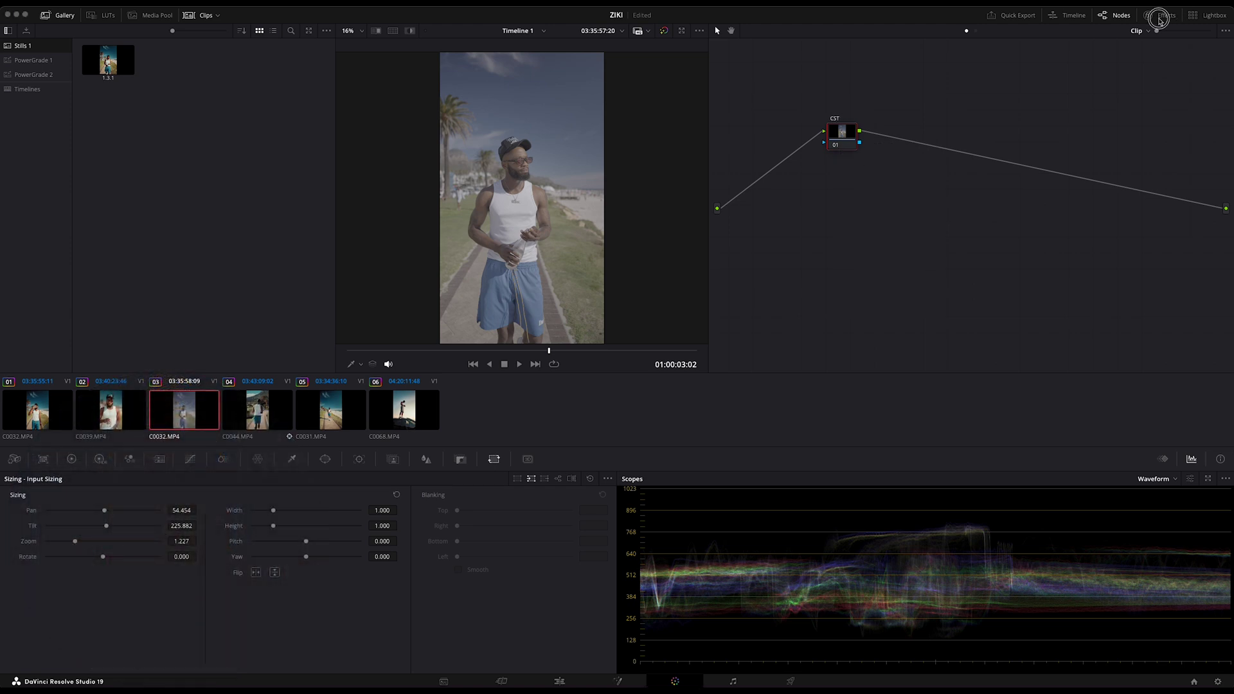
Step: Set the Color Space Transform input to Sony S-Gamut3.Cine with S-Log3 gamma
{"action": "left_click", "coordinate": [1160, 17]}
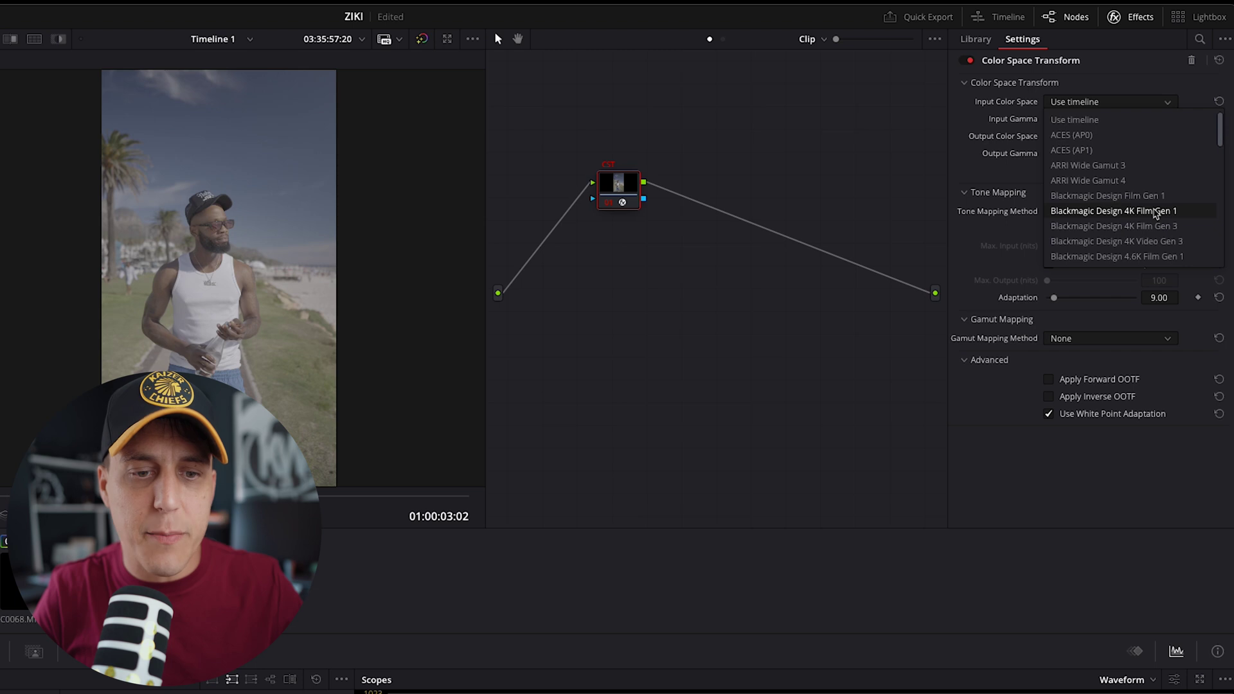
{"action": "scroll", "coordinate": [1155, 212], "scroll_direction": "down", "scroll_amount": 4}
{"action": "scroll", "coordinate": [1155, 215], "scroll_direction": "down", "scroll_amount": 10}
{"action": "left_click", "coordinate": [1116, 218]}
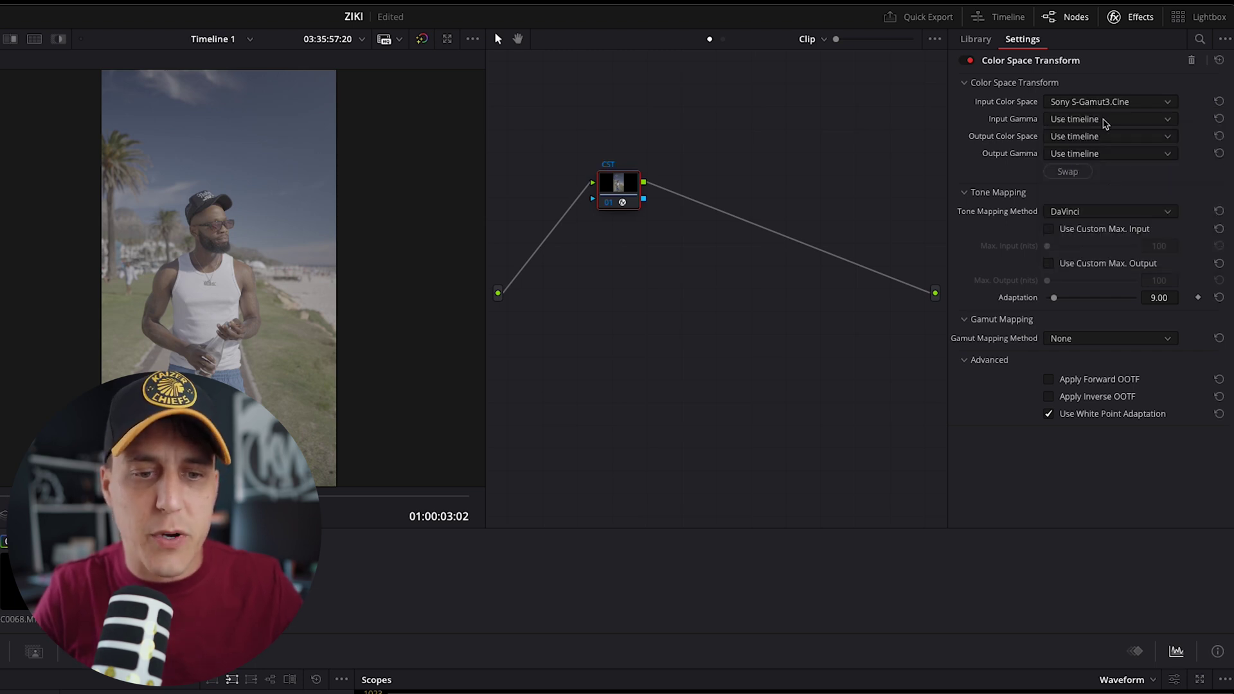
{"action": "left_click", "coordinate": [1102, 120]}
{"action": "scroll", "coordinate": [1098, 205], "scroll_direction": "down", "scroll_amount": 10}
{"action": "left_click", "coordinate": [1074, 214]}
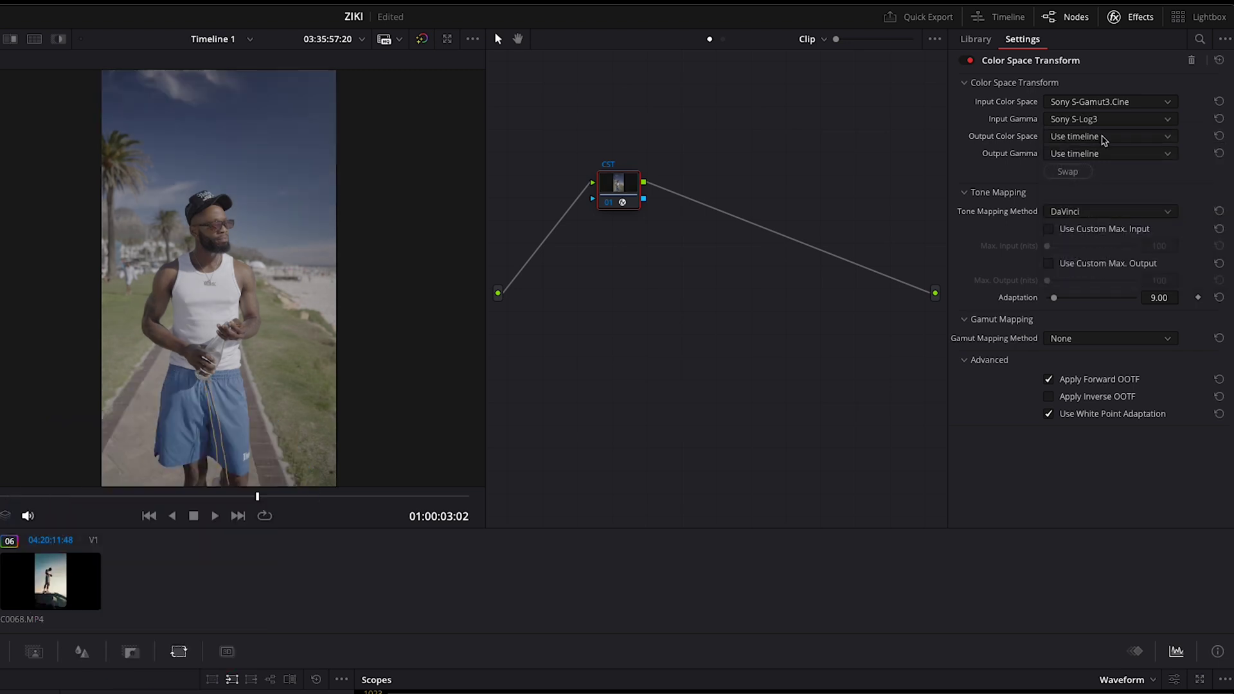
Step: Set the transform output to Rec.709 colour space with Rec.709-A gamma
{"action": "left_click", "coordinate": [1101, 137]}
{"action": "scroll", "coordinate": [1111, 218], "scroll_direction": "down", "scroll_amount": 8}
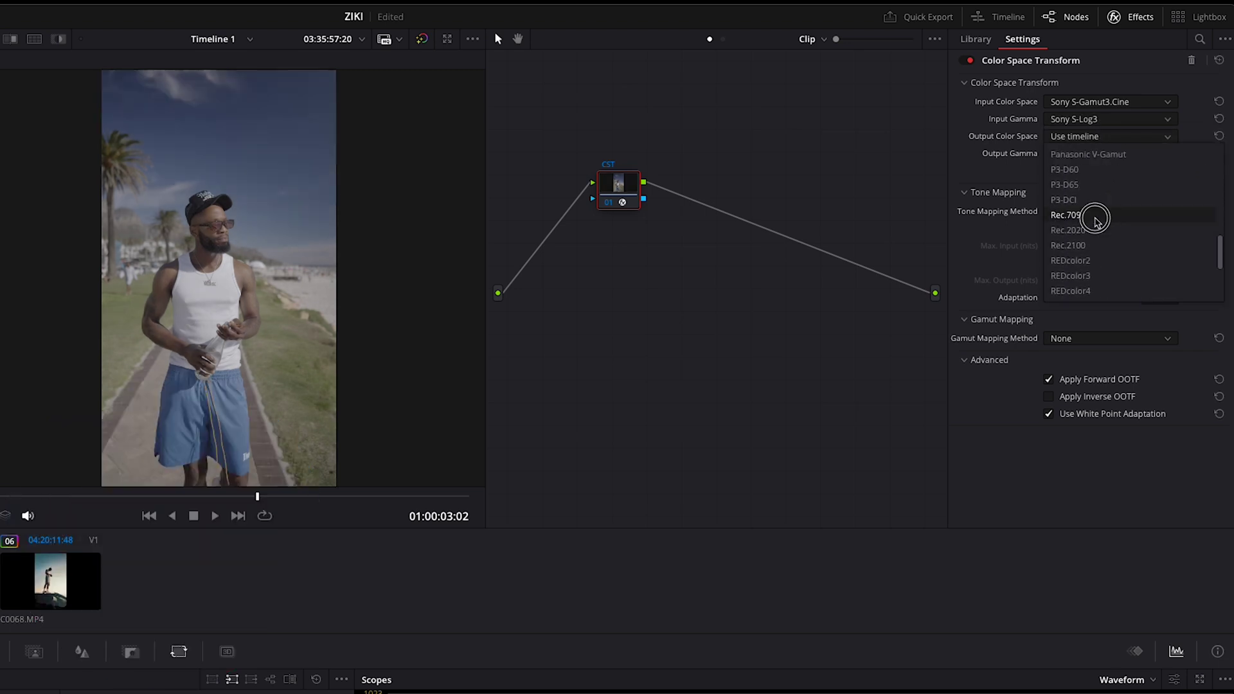
{"action": "left_click", "coordinate": [1097, 218]}
{"action": "left_click", "coordinate": [1093, 154]}
{"action": "scroll", "coordinate": [1097, 249], "scroll_direction": "down", "scroll_amount": 3}
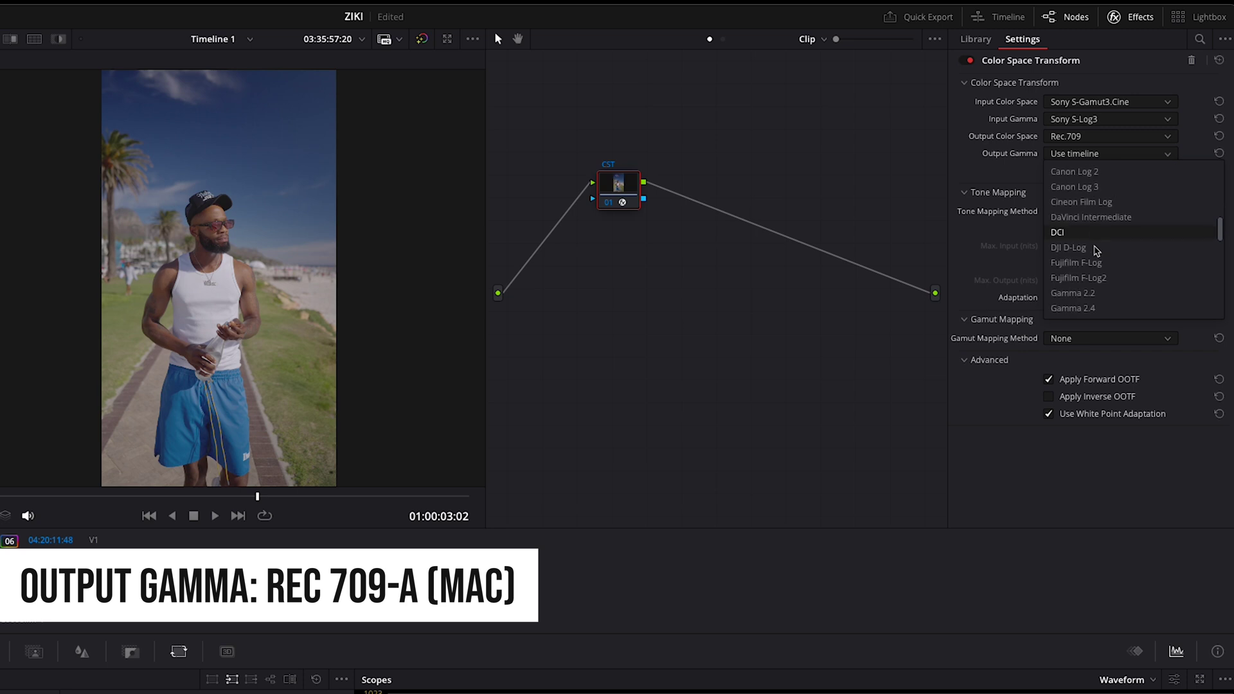
{"action": "scroll", "coordinate": [1097, 249], "scroll_direction": "down", "scroll_amount": 5}
{"action": "left_click", "coordinate": [1095, 262]}
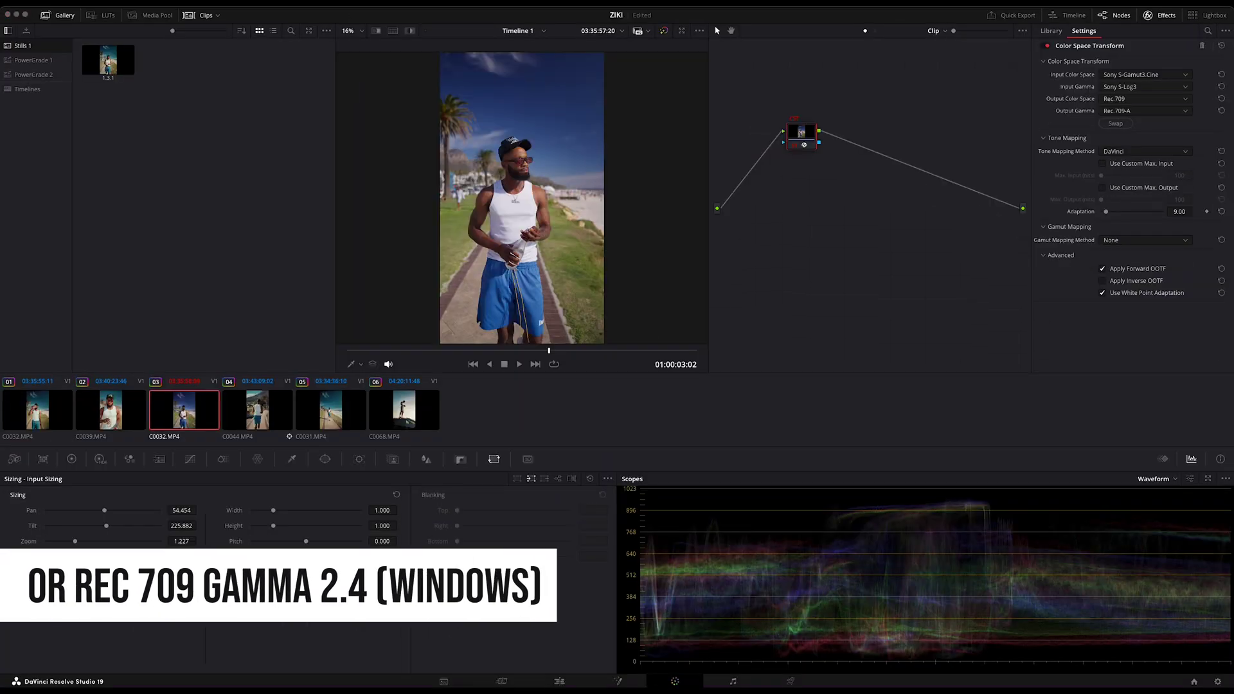
Step: Move the CST node right and add a serial node after it labelled CREATIVE LUT
{"action": "left_click", "coordinate": [1162, 14]}
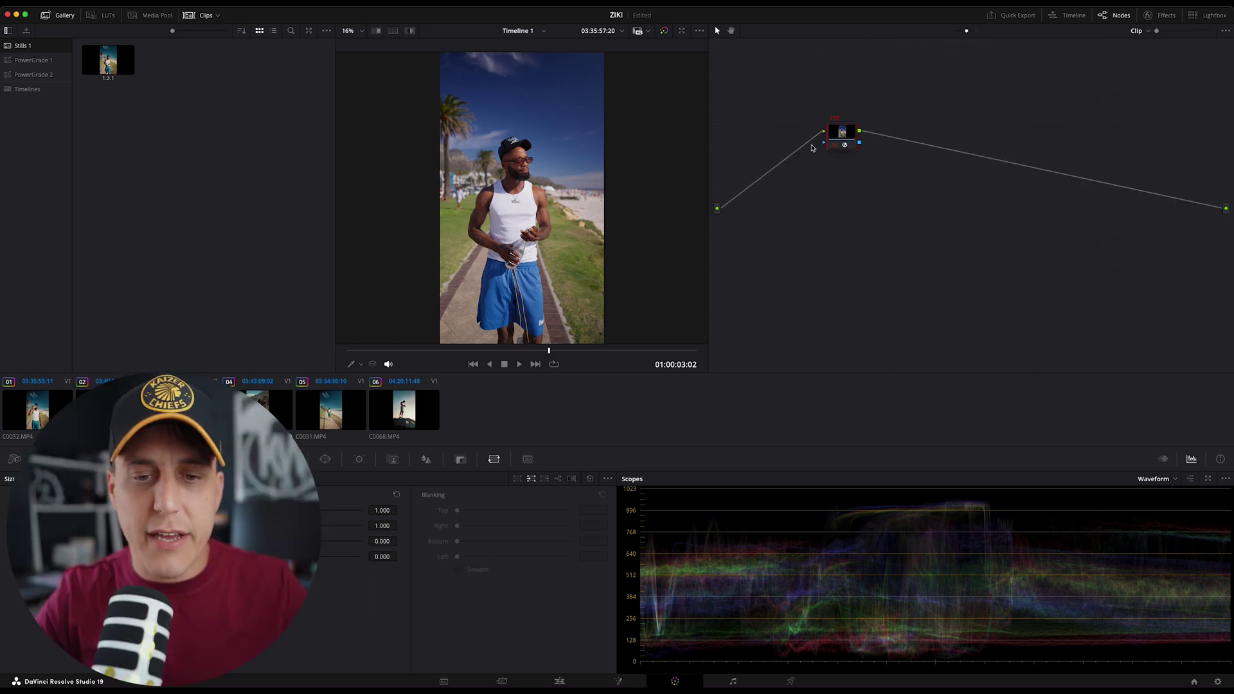
{"action": "left_click_drag", "start_coordinate": [838, 137], "coordinate": [1104, 118]}
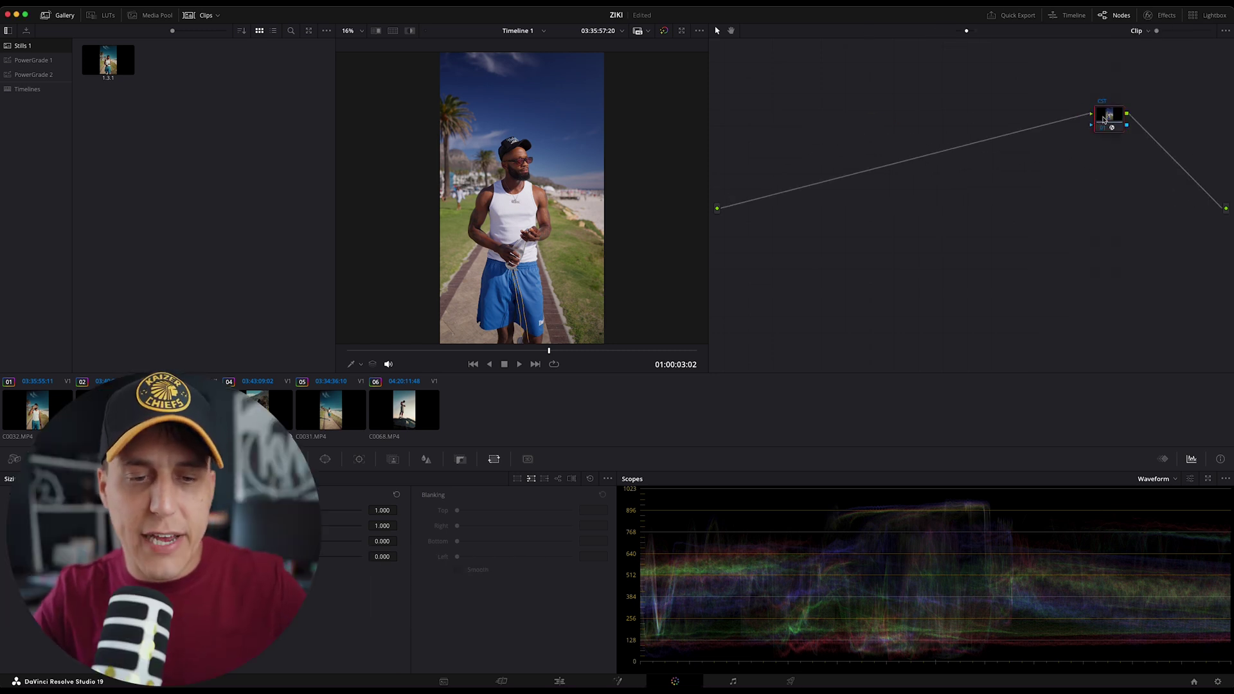
{"action": "key", "text": "alt+s"}
{"action": "right_click", "coordinate": [1157, 125]}
{"action": "left_click", "coordinate": [1171, 140]}
{"action": "type", "text": "CREATIVE LUT"}
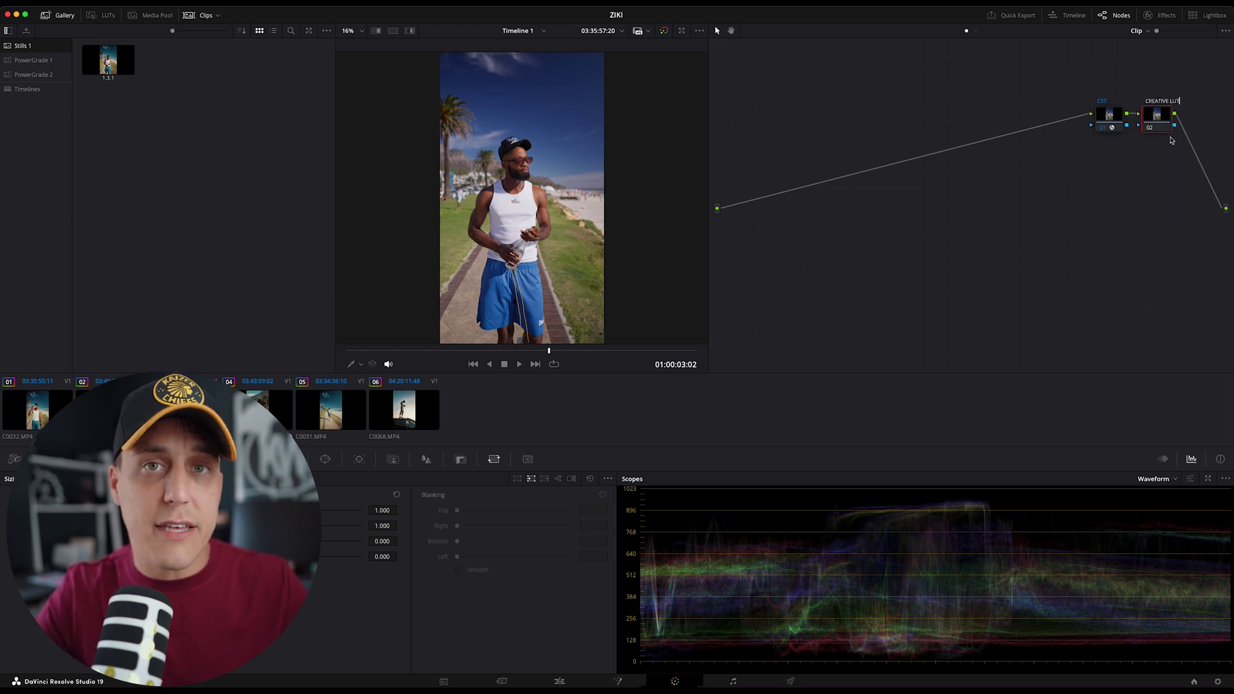
{"action": "left_click", "coordinate": [1162, 163]}
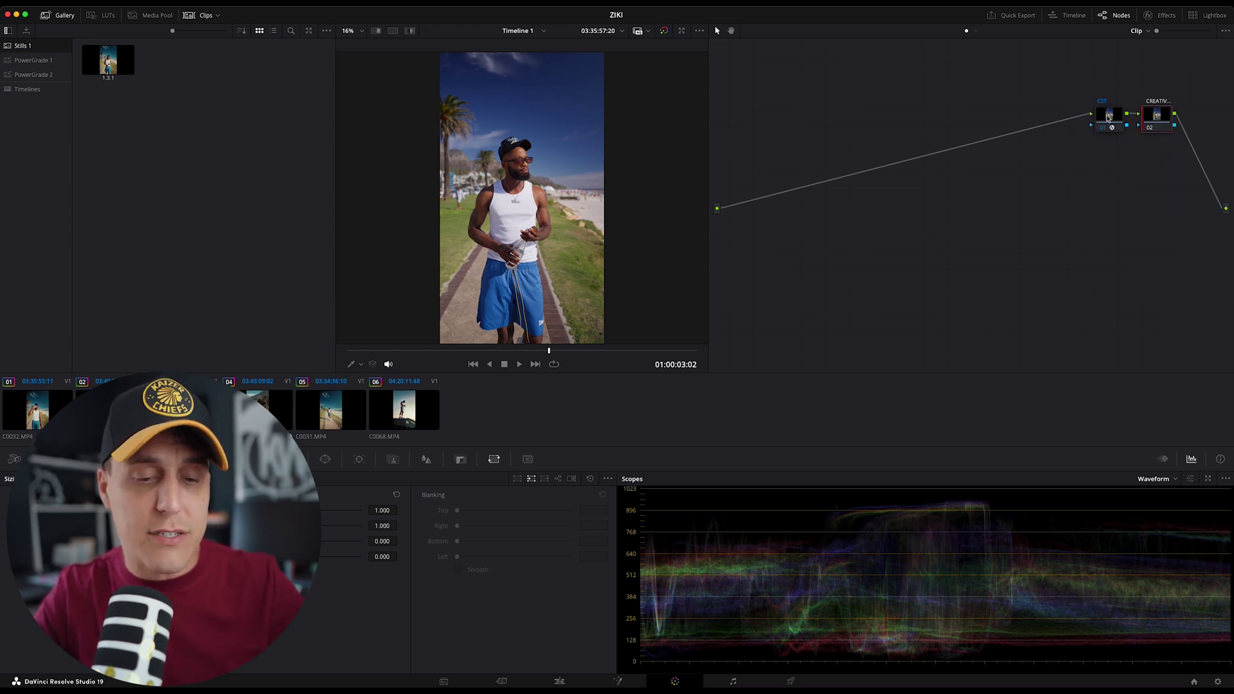
{"action": "left_click", "coordinate": [1108, 118]}
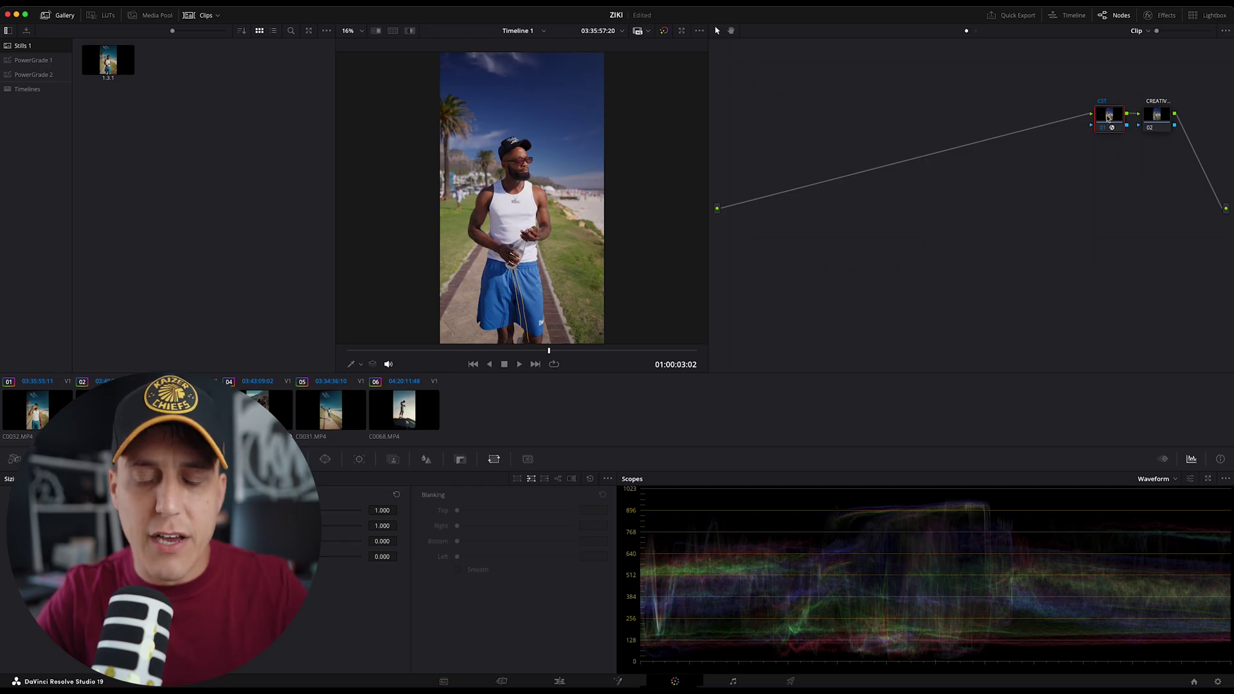
Step: Insert a serial node before CST, move it left and label it NR
{"action": "right_click", "coordinate": [1108, 118]}
{"action": "mouse_move", "coordinate": [1133, 166]}
{"action": "left_click", "coordinate": [1067, 174]}
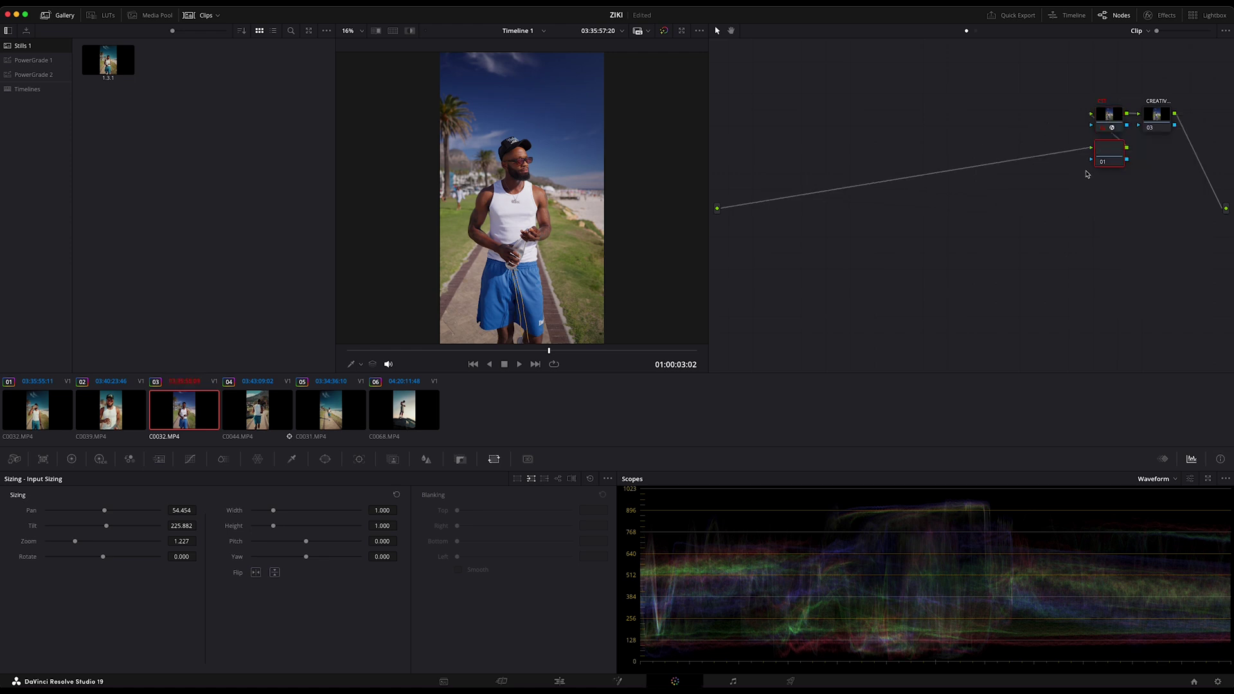
{"action": "left_click_drag", "start_coordinate": [1110, 151], "coordinate": [775, 188]}
{"action": "right_click", "coordinate": [774, 188]}
{"action": "left_click", "coordinate": [799, 204]}
{"action": "type", "text": "NR"}
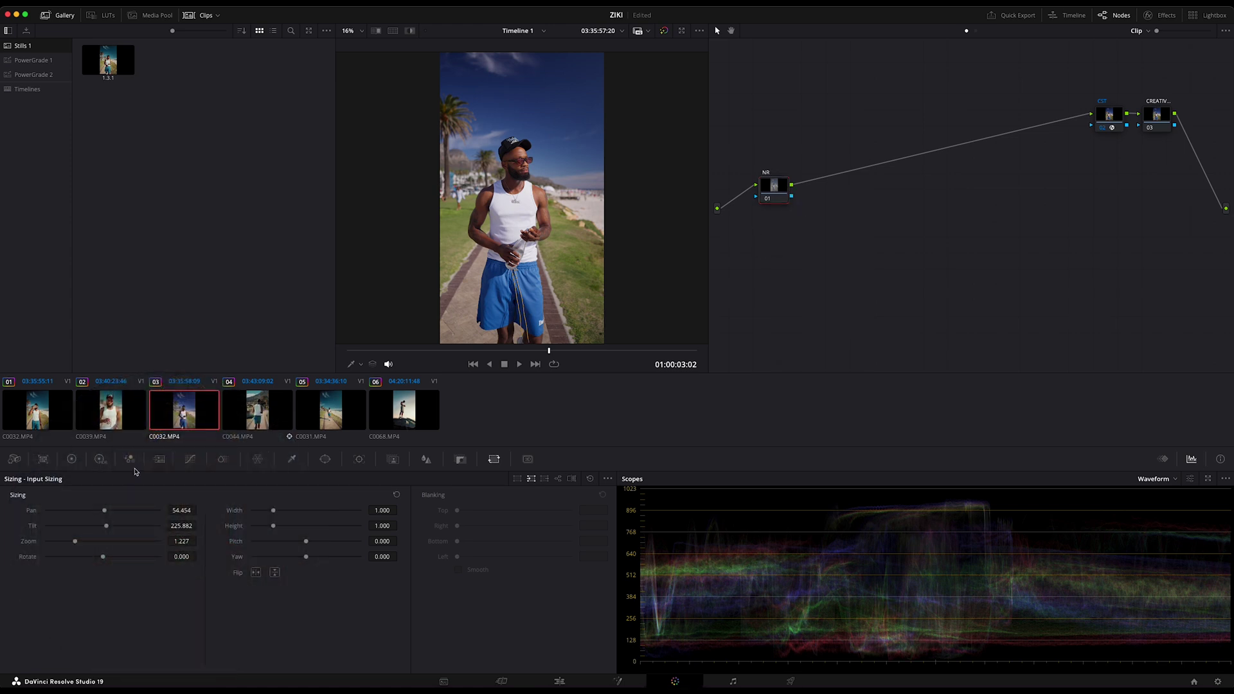
Step: Unlink the spatial noise reduction thresholds and set Luma 5 and Chroma 12
{"action": "left_click", "coordinate": [158, 460]}
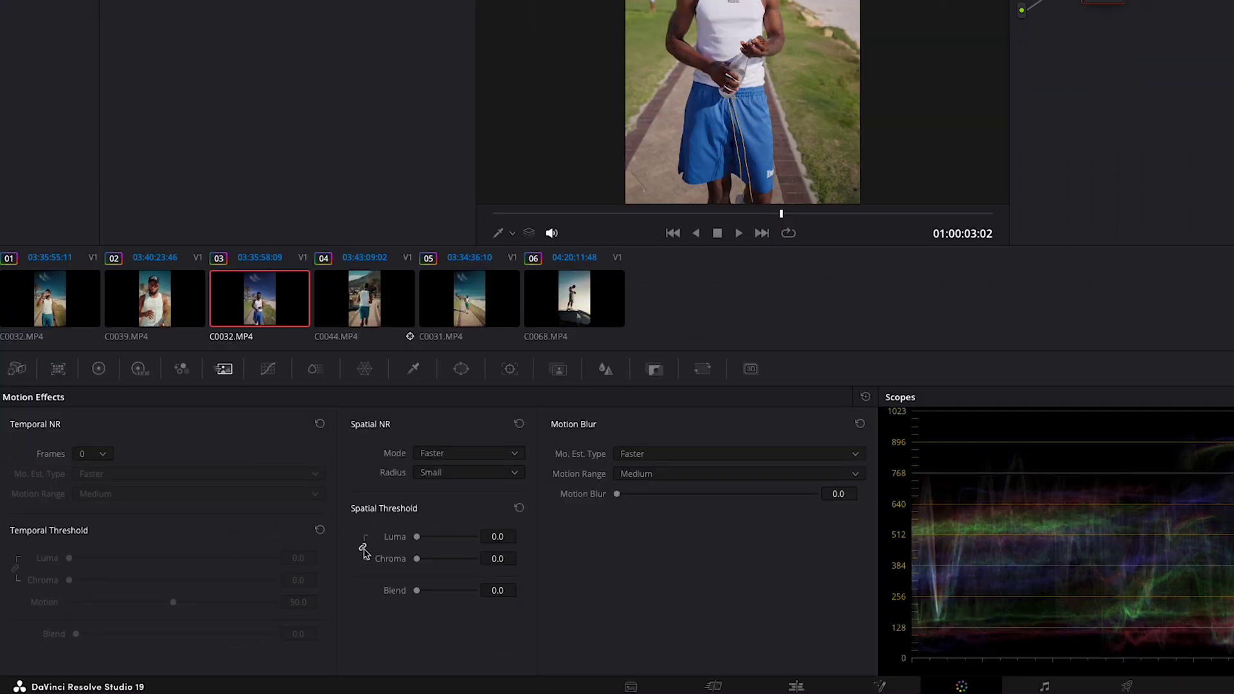
{"action": "left_click", "coordinate": [362, 547]}
{"action": "type", "text": "5"}
{"action": "left_click", "coordinate": [494, 558]}
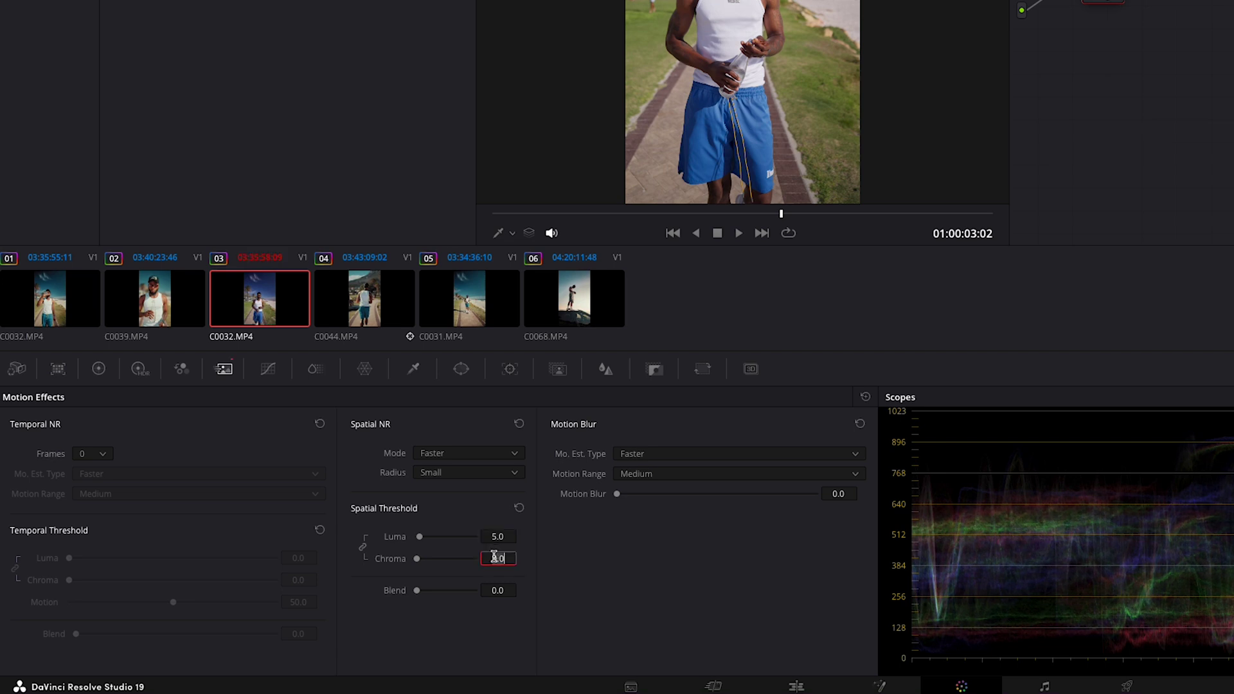
{"action": "type", "text": "12"}
{"action": "key", "text": "Return"}
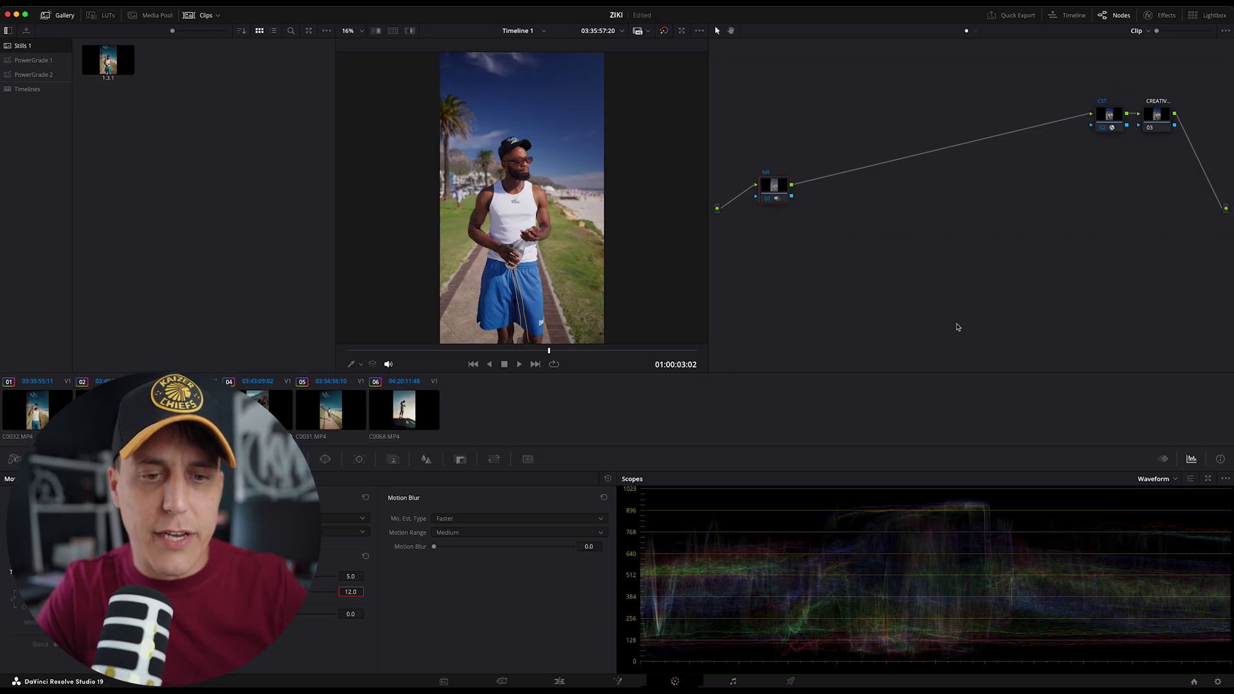
Step: Add a serial node after NR labelled EXP
{"action": "key", "text": "alt+s"}
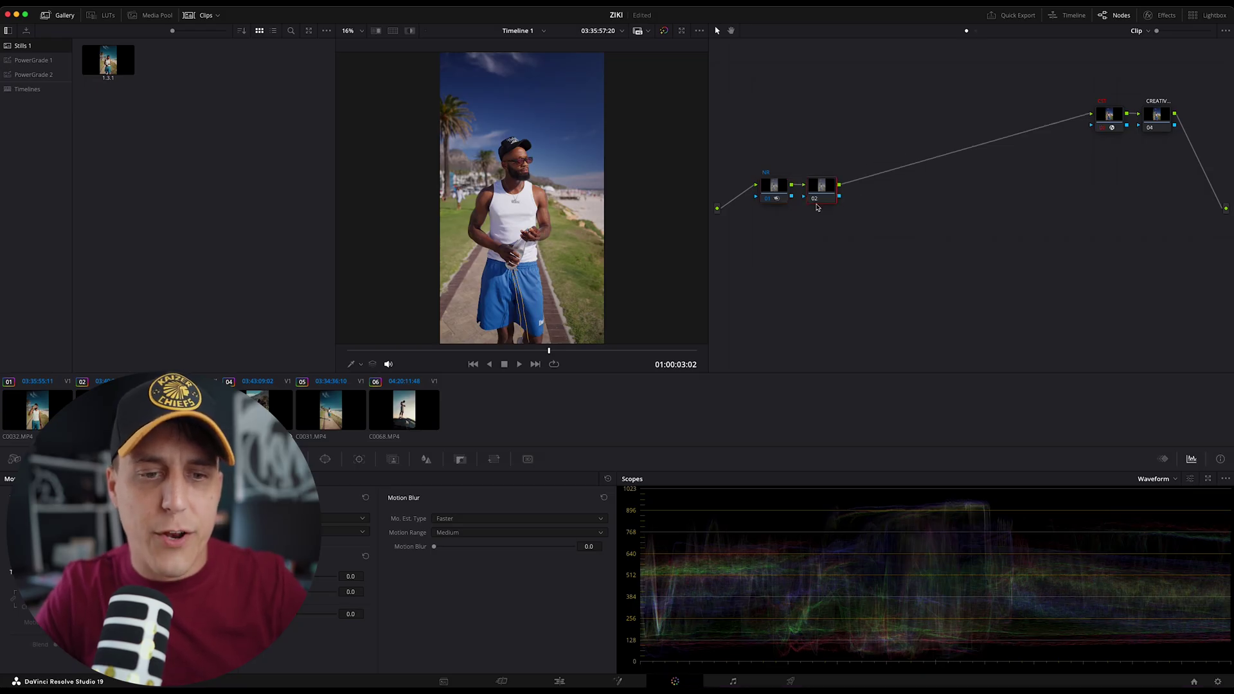
{"action": "right_click", "coordinate": [826, 190]}
{"action": "left_click", "coordinate": [850, 209]}
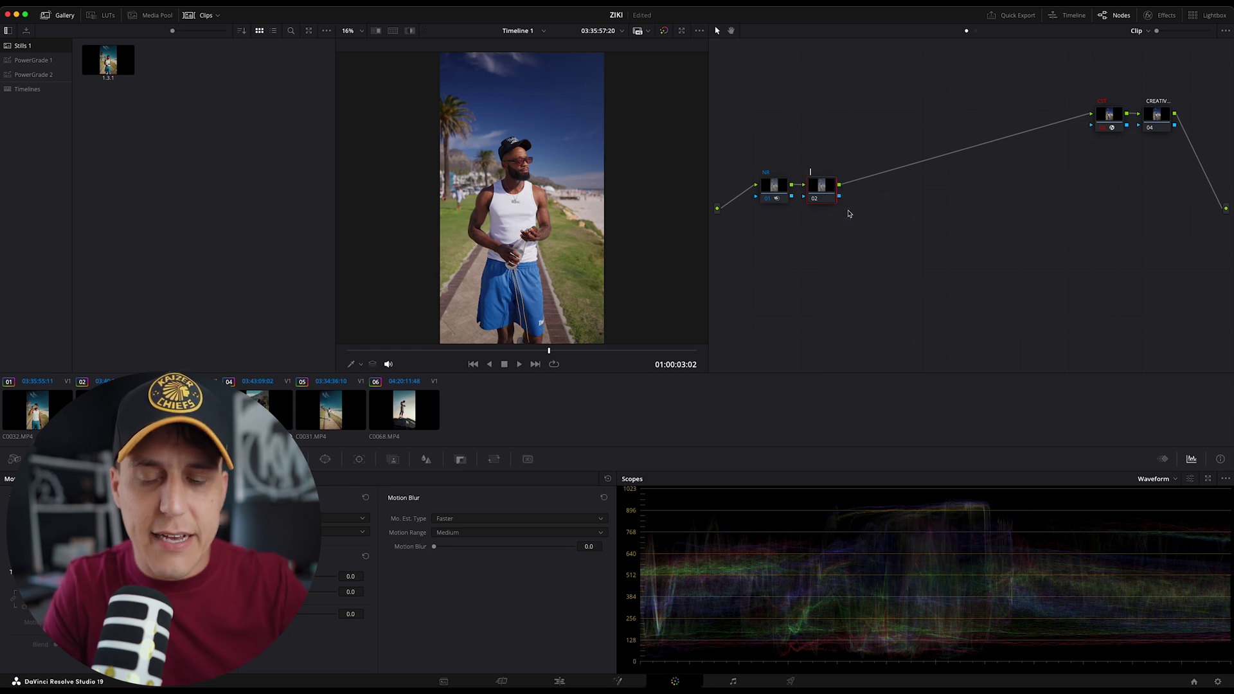
{"action": "type", "text": "EXP"}
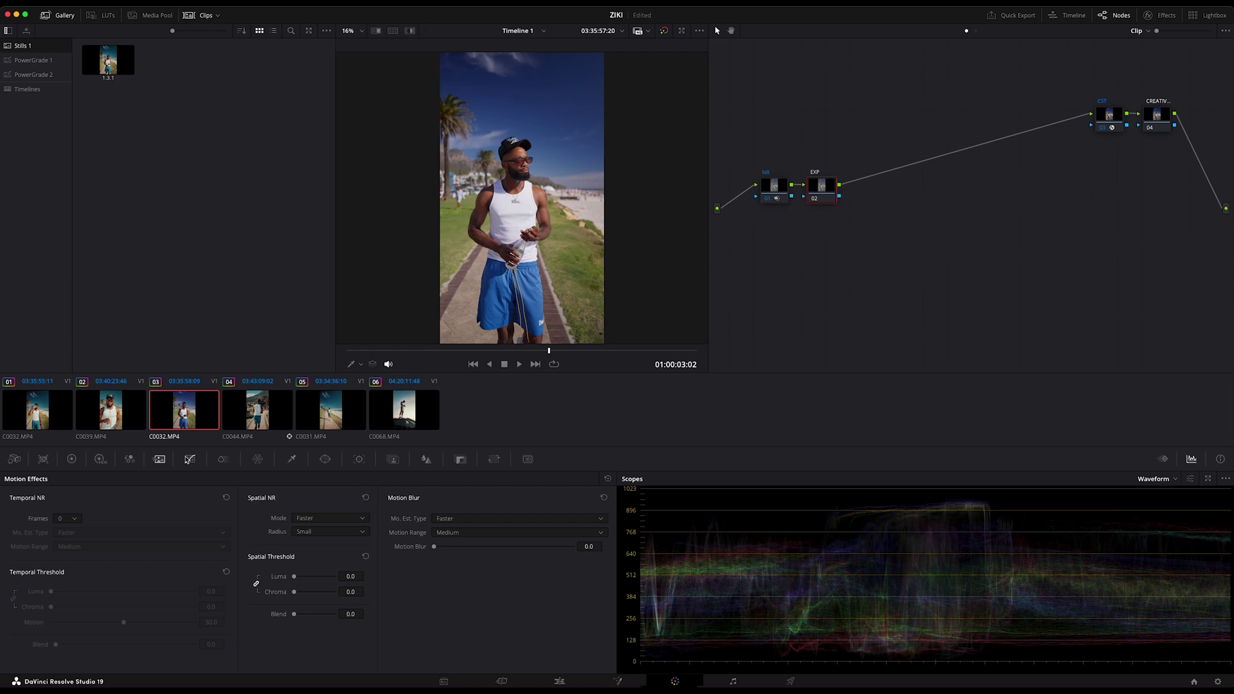
Step: Lower the custom curve's top endpoint slightly, add two mid-curve points, and compare bypassed
{"action": "left_click", "coordinate": [189, 459]}
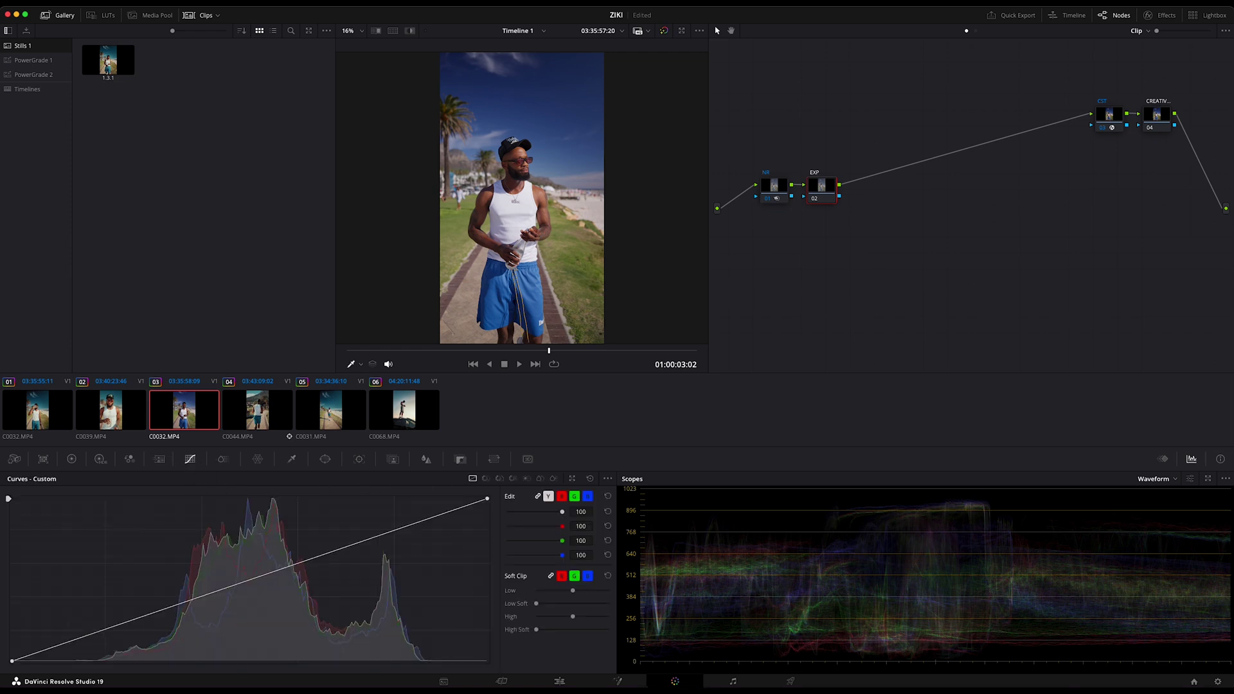
{"action": "left_click_drag", "start_coordinate": [488, 500], "coordinate": [489, 505]}
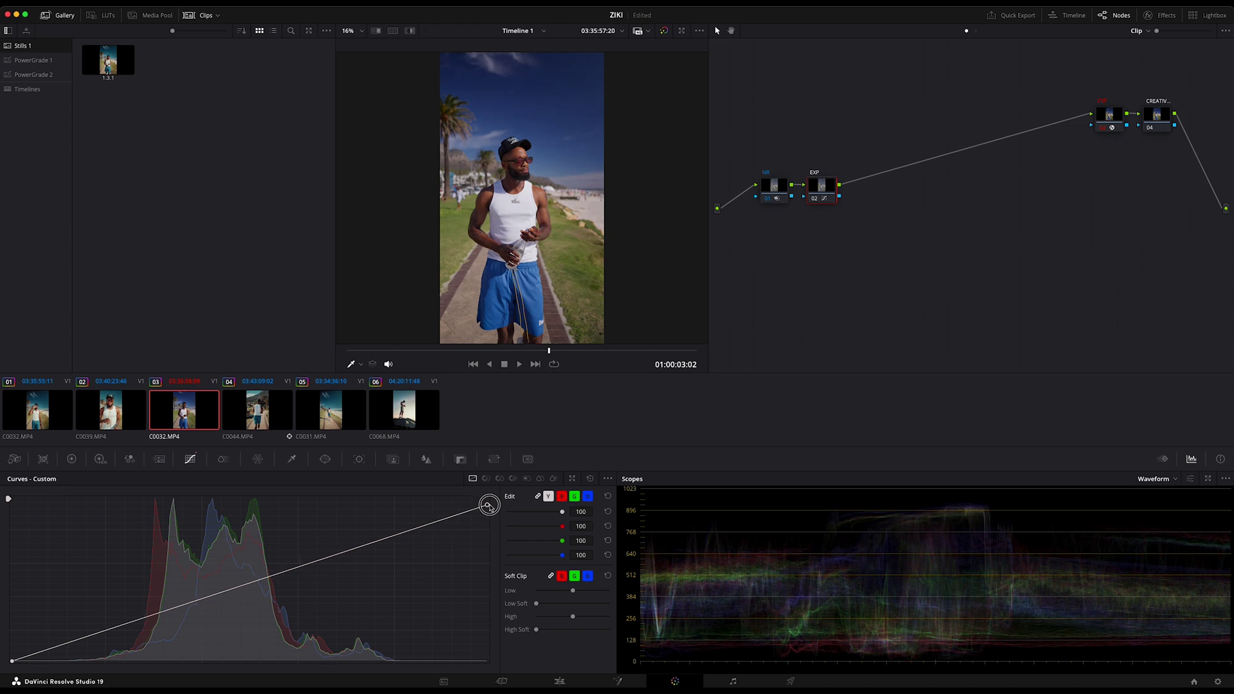
{"action": "left_click_drag", "start_coordinate": [488, 505], "coordinate": [490, 504]}
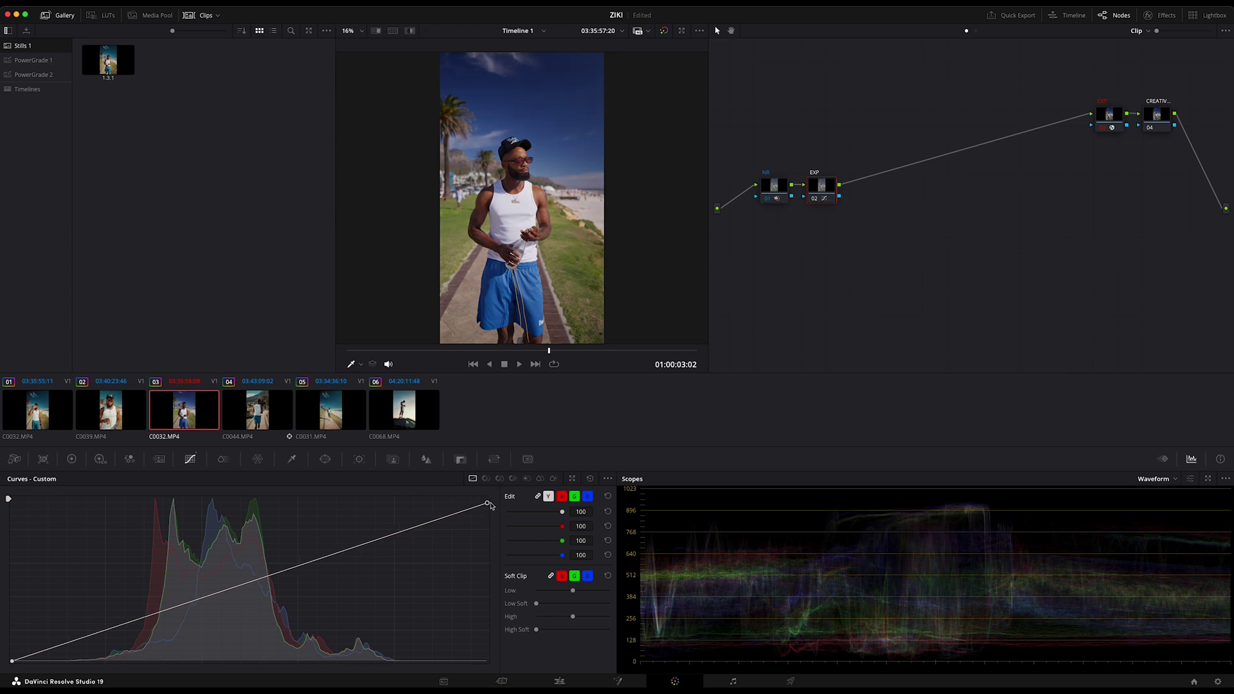
{"action": "left_click", "coordinate": [250, 583]}
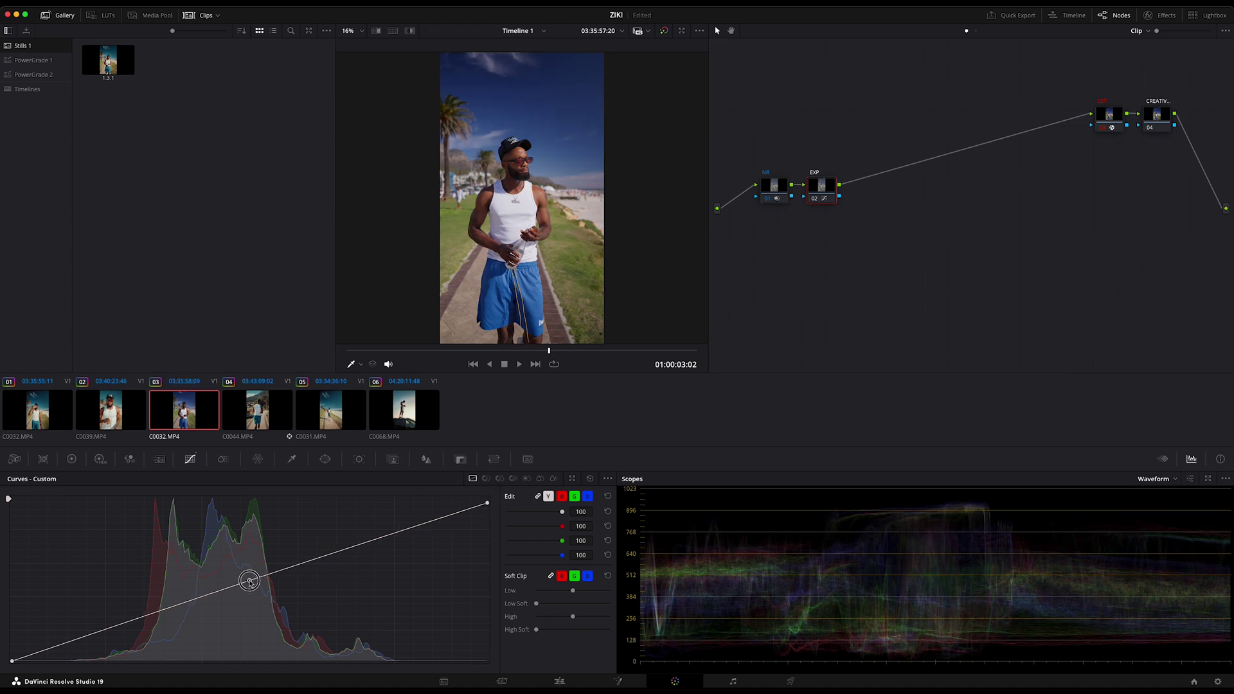
{"action": "left_click", "coordinate": [134, 622]}
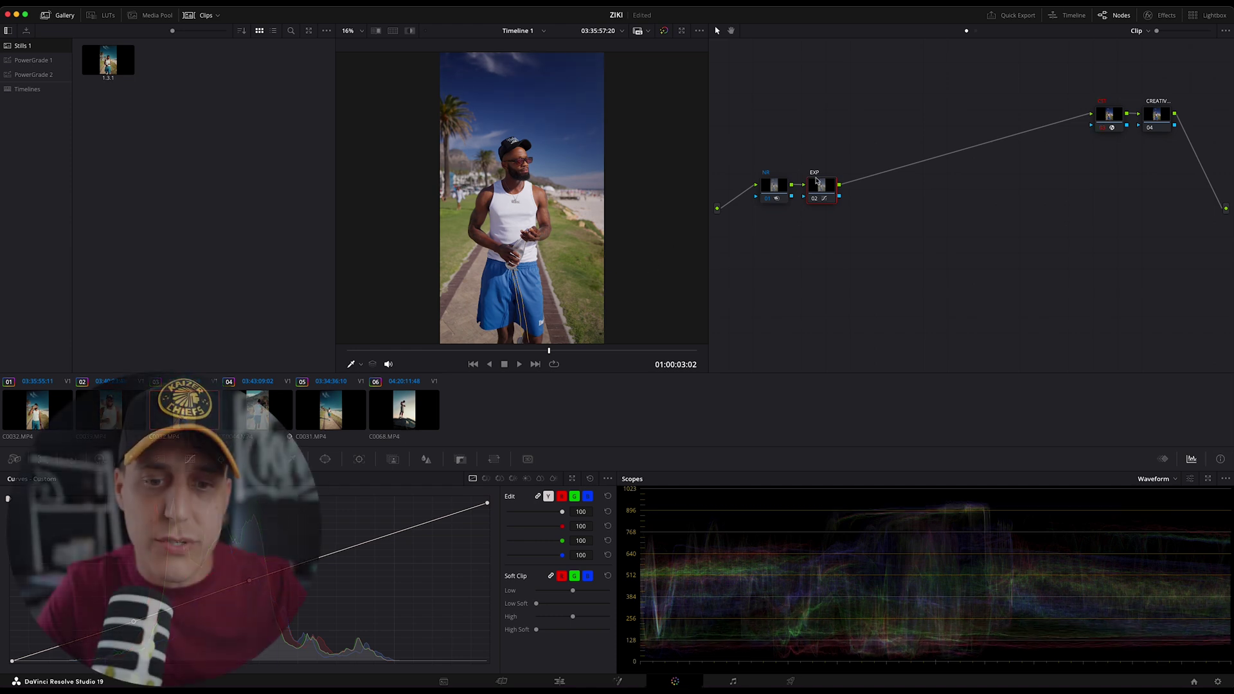
{"action": "key", "text": "super+d"}
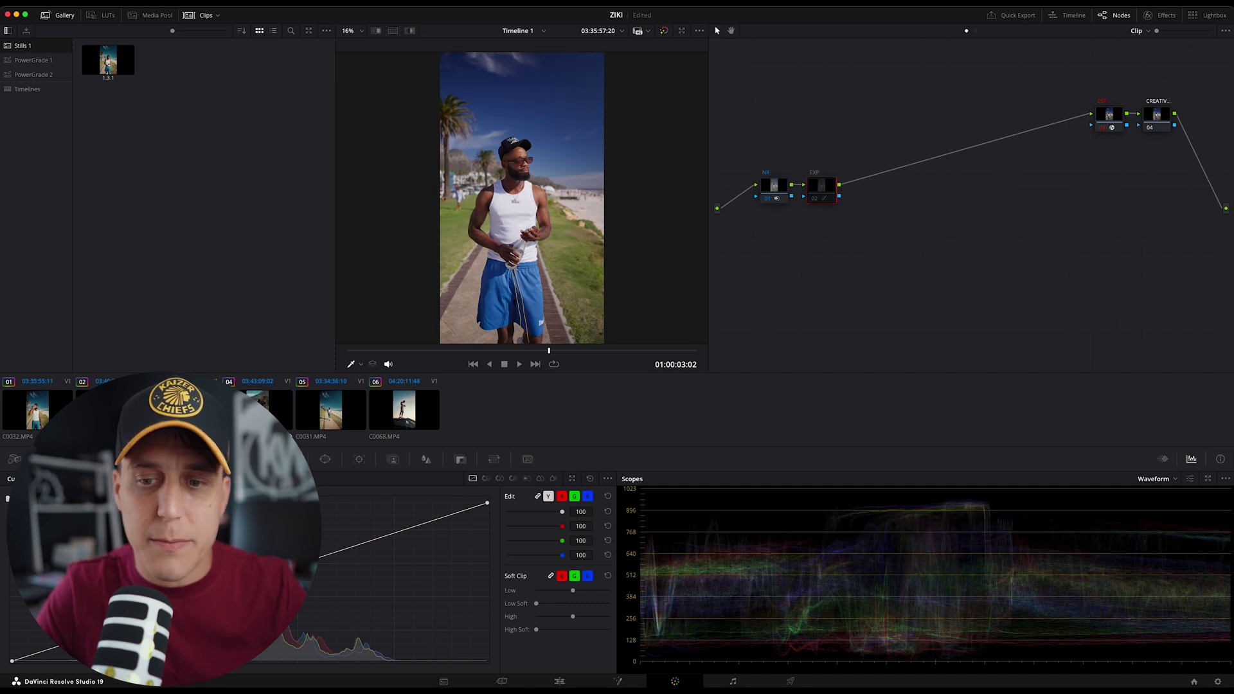
{"action": "left_click", "coordinate": [814, 199]}
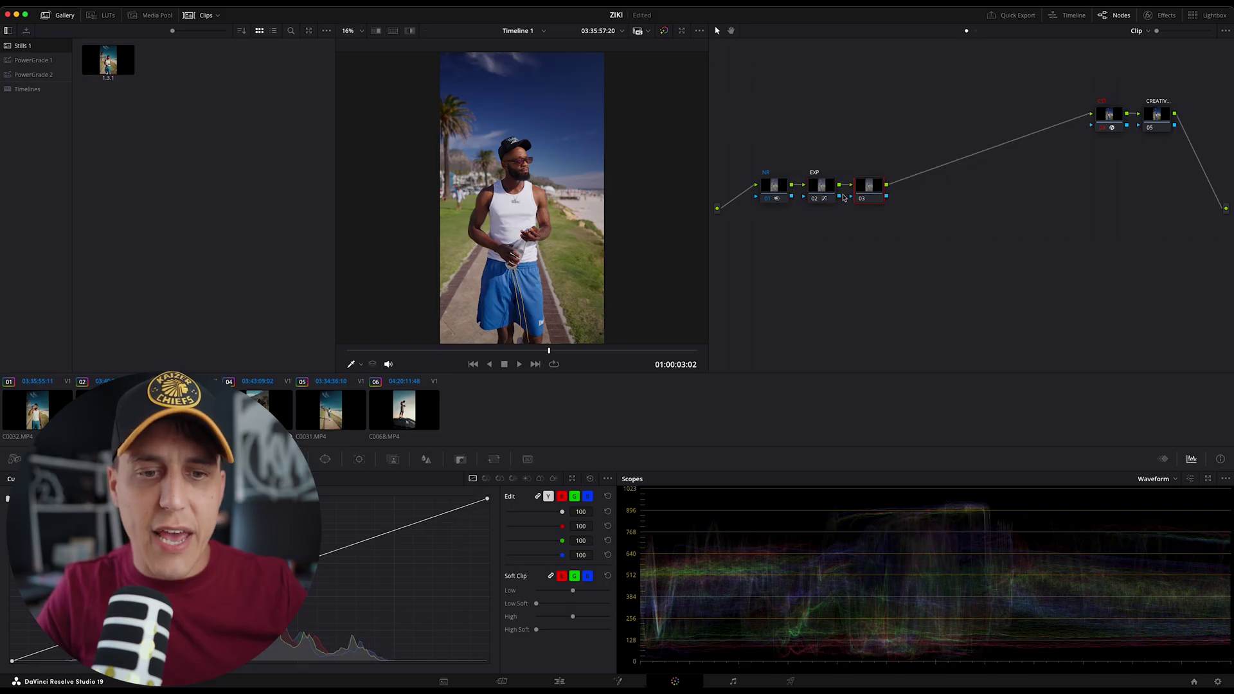
Step: Label node 03 WB
{"action": "right_click", "coordinate": [869, 188]}
{"action": "left_click", "coordinate": [914, 208]}
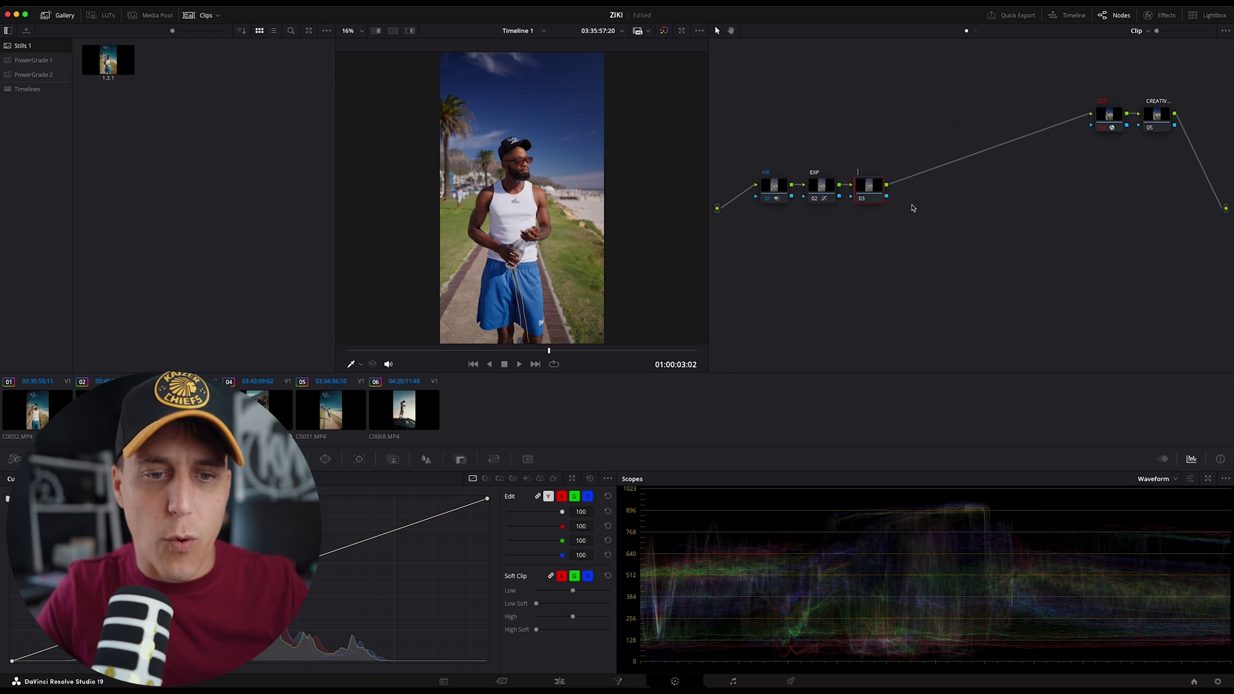
{"action": "type", "text": "WB"}
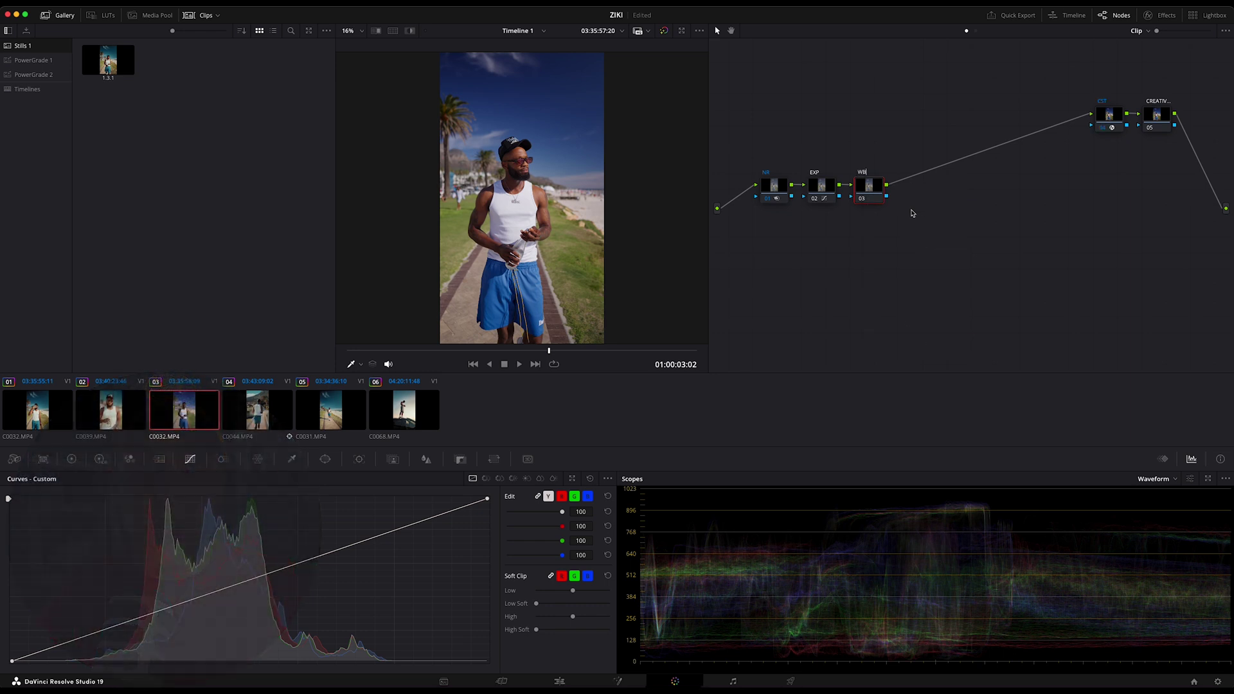
Step: White-balance from the white tank top (Temp 92.4, Tint -3.58) and compare on/off
{"action": "left_click", "coordinate": [71, 459]}
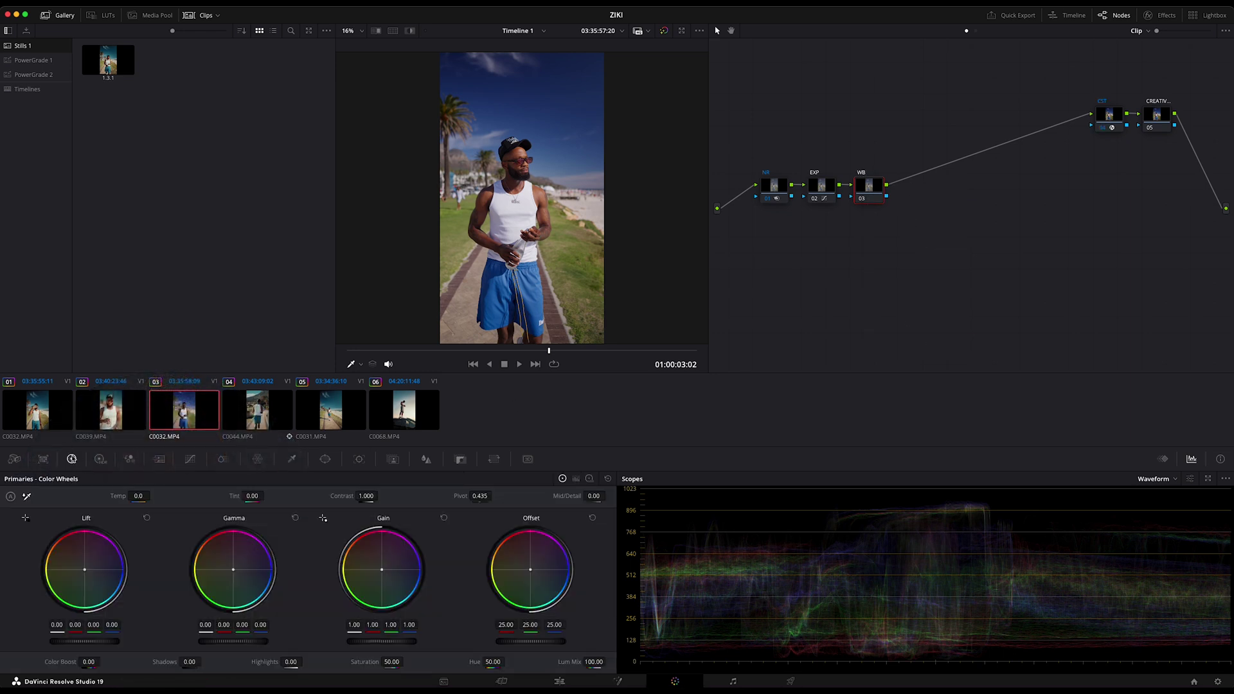
{"action": "left_click", "coordinate": [504, 203]}
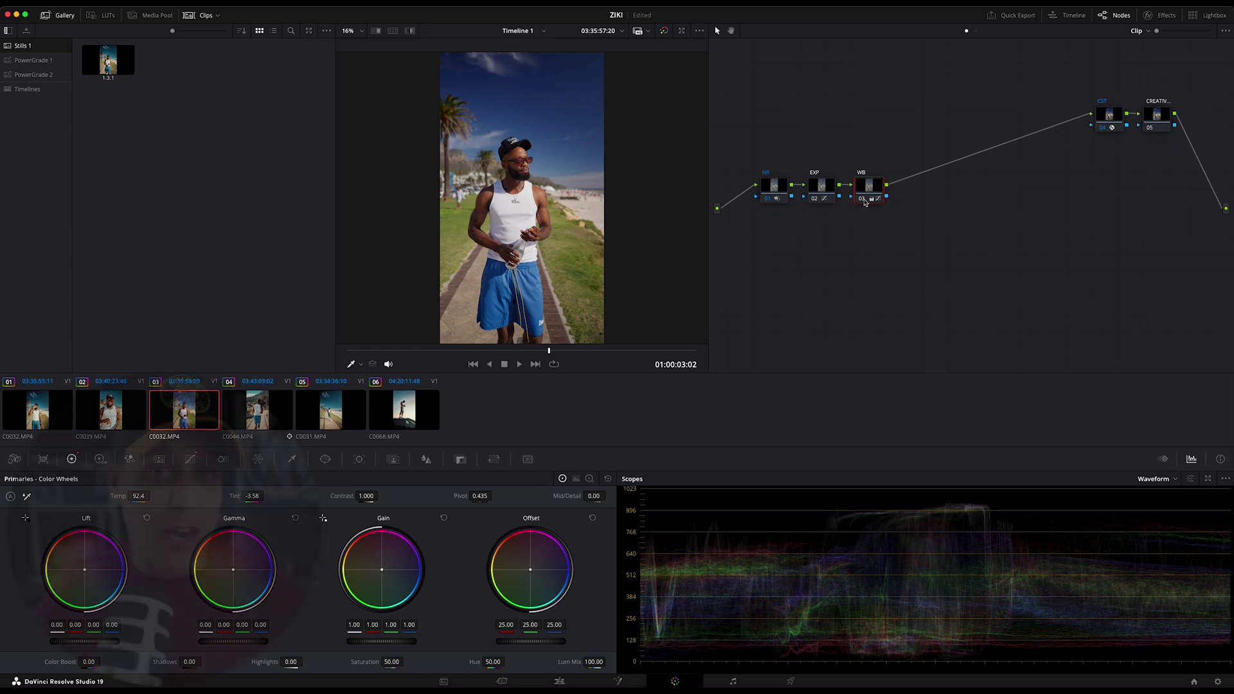
{"action": "left_click", "coordinate": [862, 200]}
{"action": "left_click", "coordinate": [862, 200]}
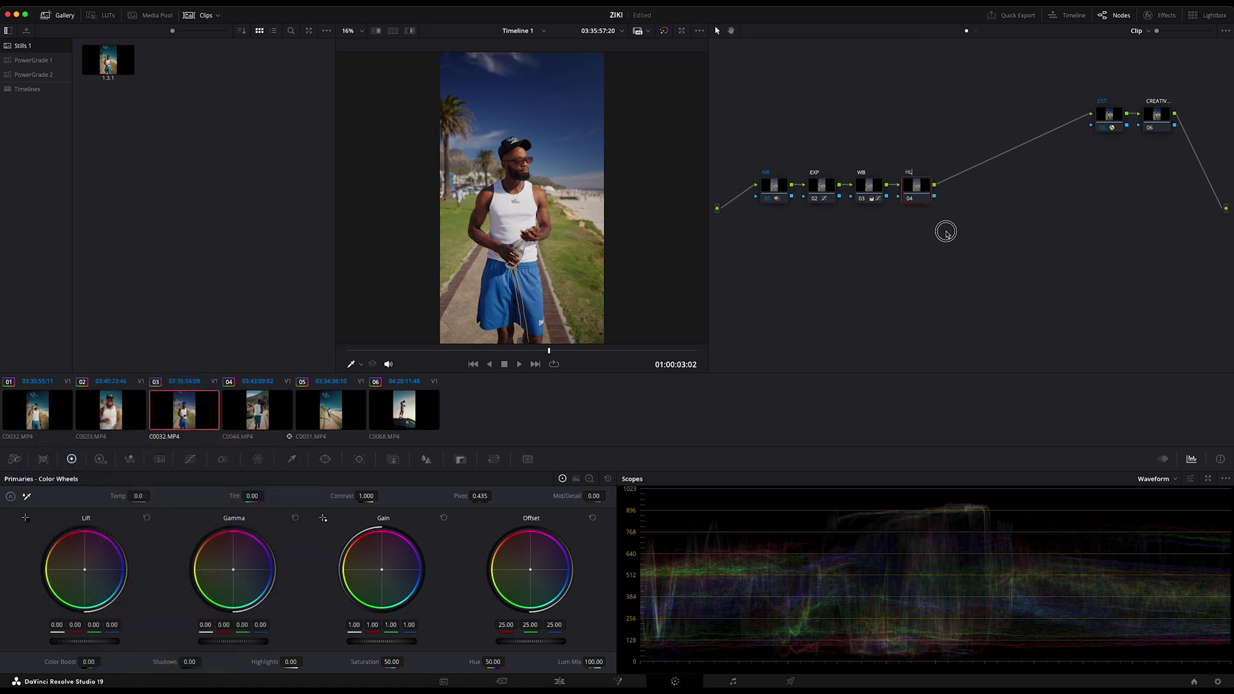
Step: Move the HL node below WB and bring up the HSL qualifier
{"action": "left_click_drag", "start_coordinate": [925, 199], "coordinate": [922, 262]}
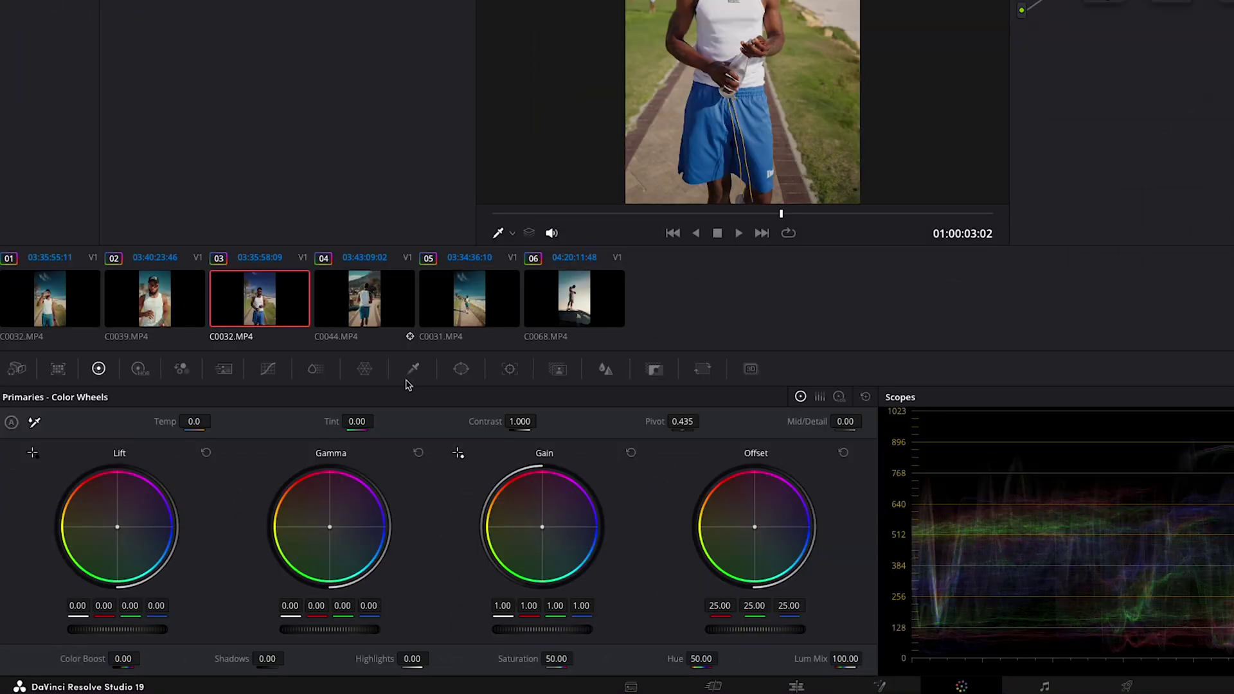
{"action": "left_click", "coordinate": [291, 459]}
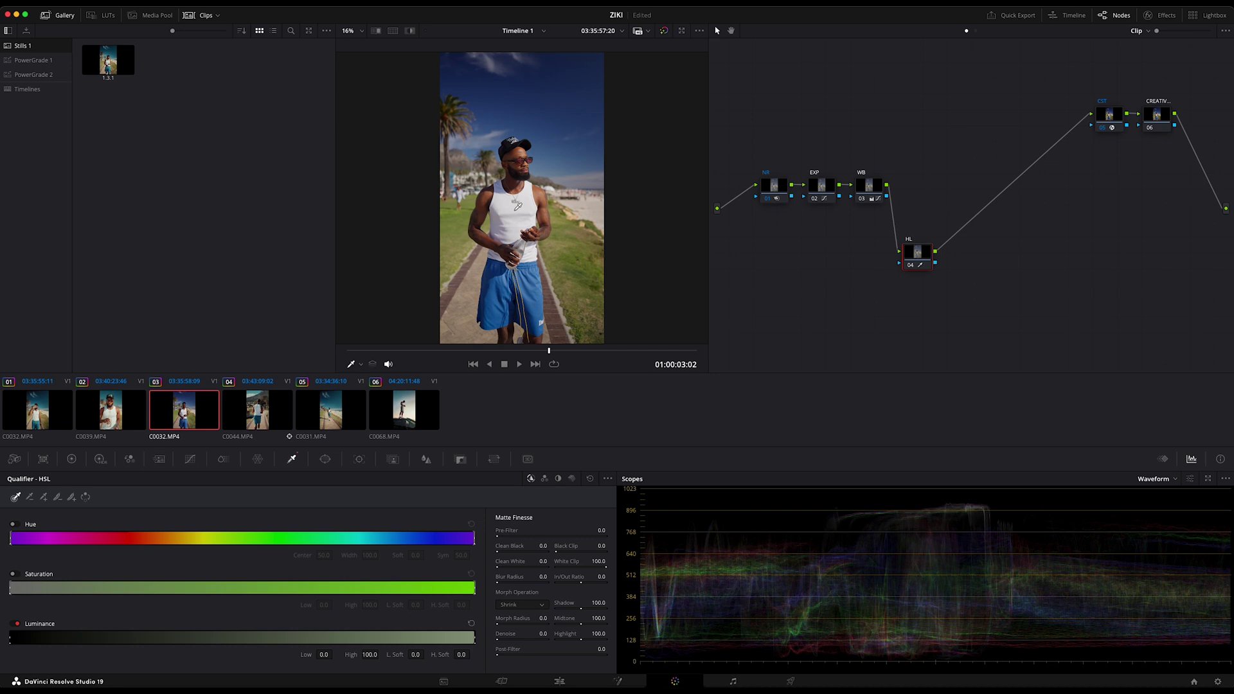
Step: Key the tank top and refine its matte: Denoise 28.1, Blur Radius 33.6, Clean Black 24.5
{"action": "left_click", "coordinate": [517, 206]}
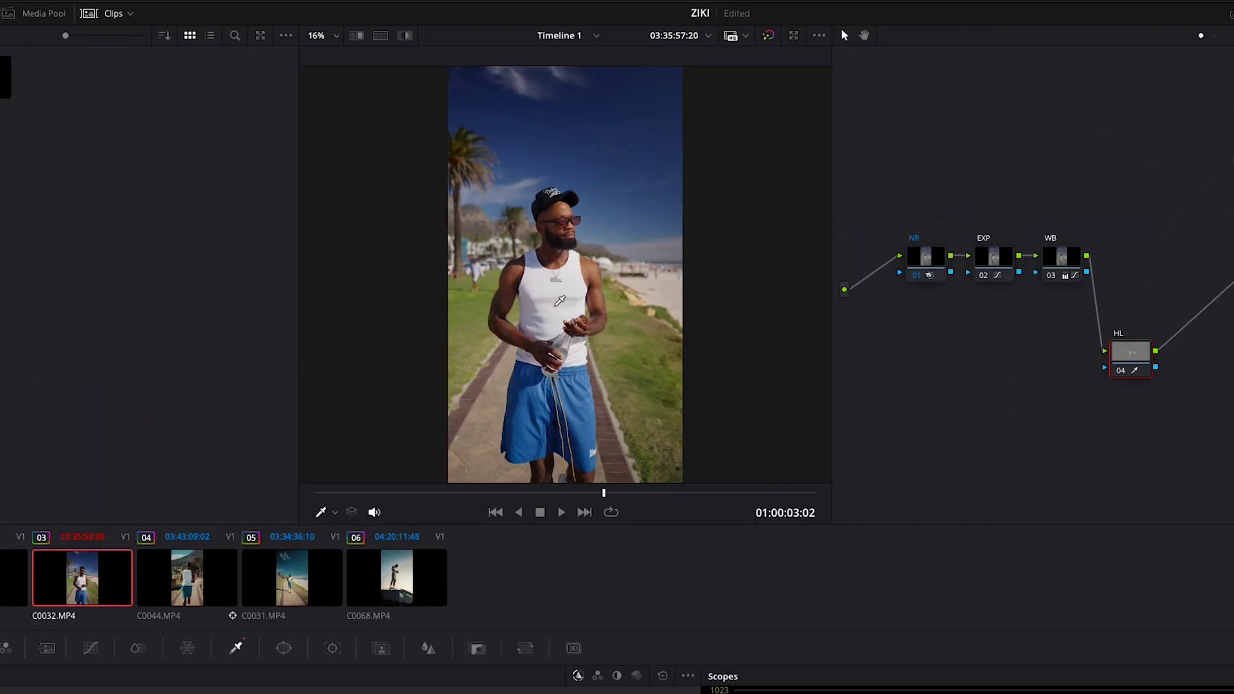
{"action": "left_click", "coordinate": [406, 35]}
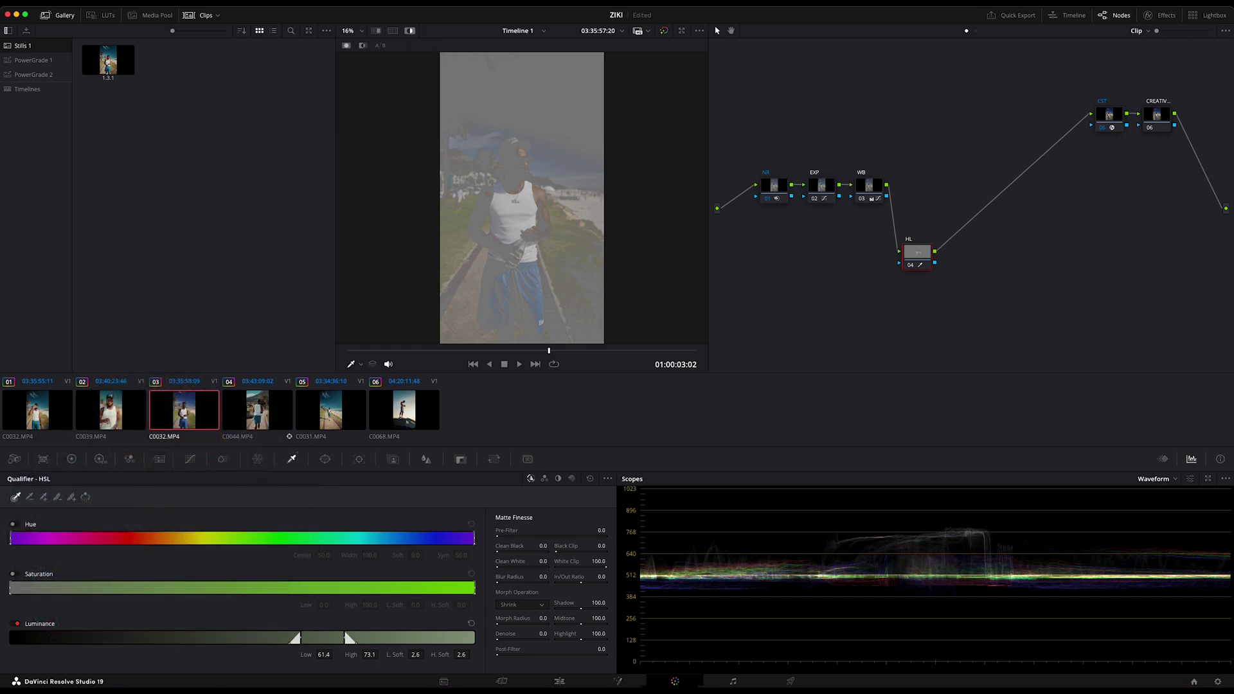
{"action": "left_click_drag", "start_coordinate": [500, 643], "coordinate": [631, 632]}
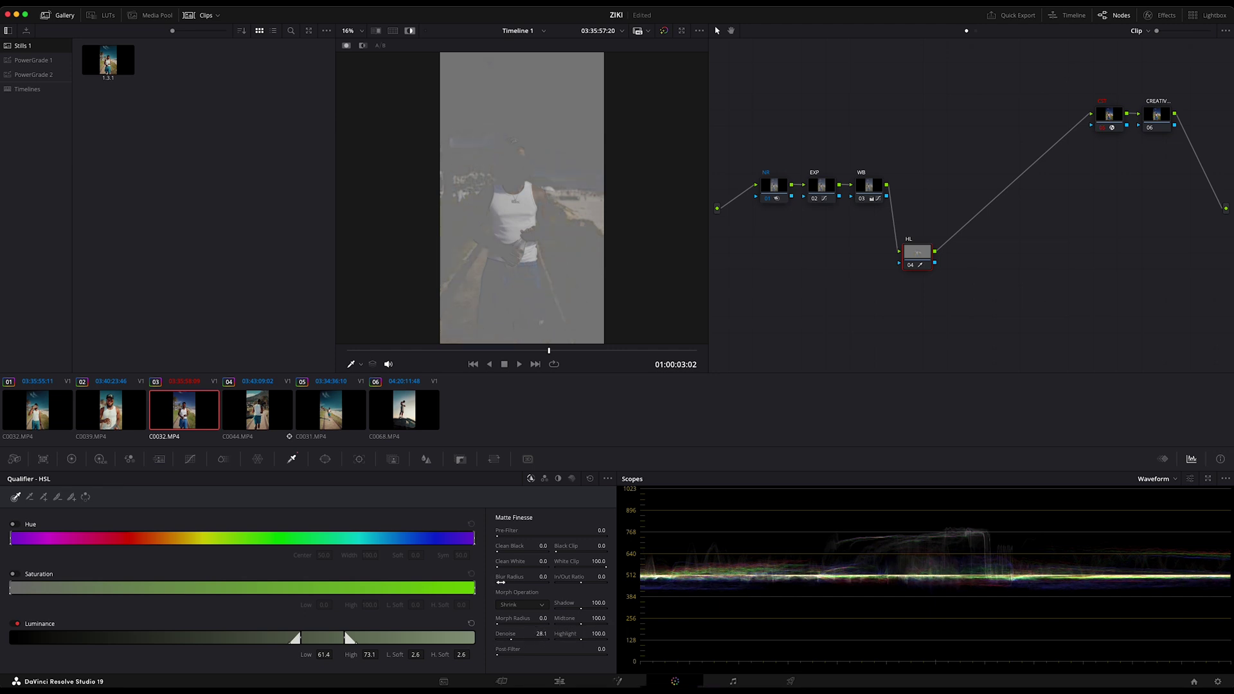
{"action": "left_click_drag", "start_coordinate": [560, 582], "coordinate": [660, 584]}
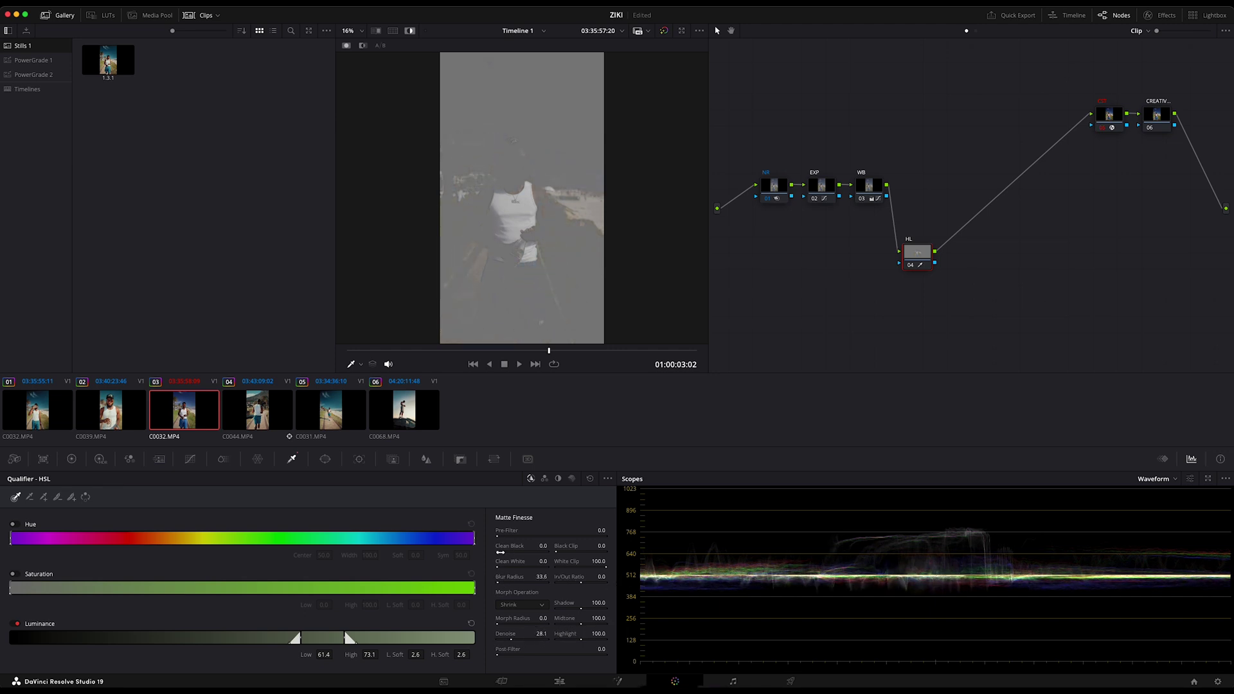
{"action": "left_click_drag", "start_coordinate": [499, 552], "coordinate": [617, 548]}
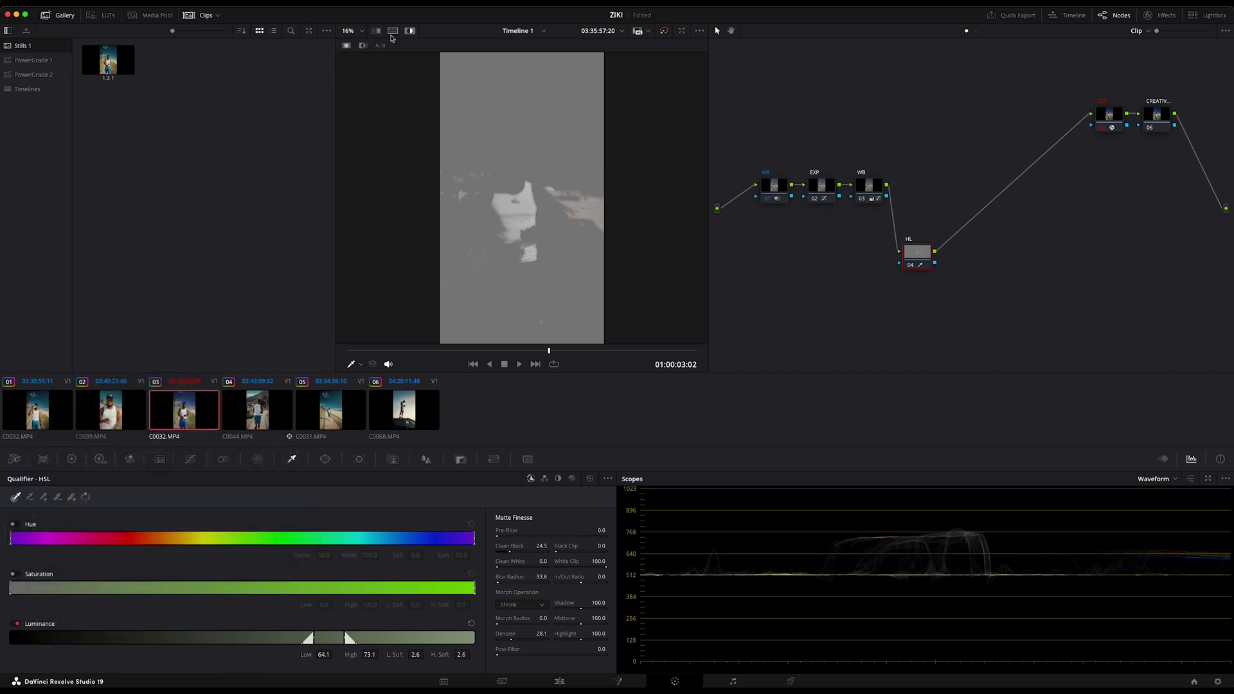
Step: Lower Gain to 0.95 on the qualified tank top, toggling HL to compare
{"action": "left_click", "coordinate": [409, 30]}
{"action": "left_click", "coordinate": [74, 460]}
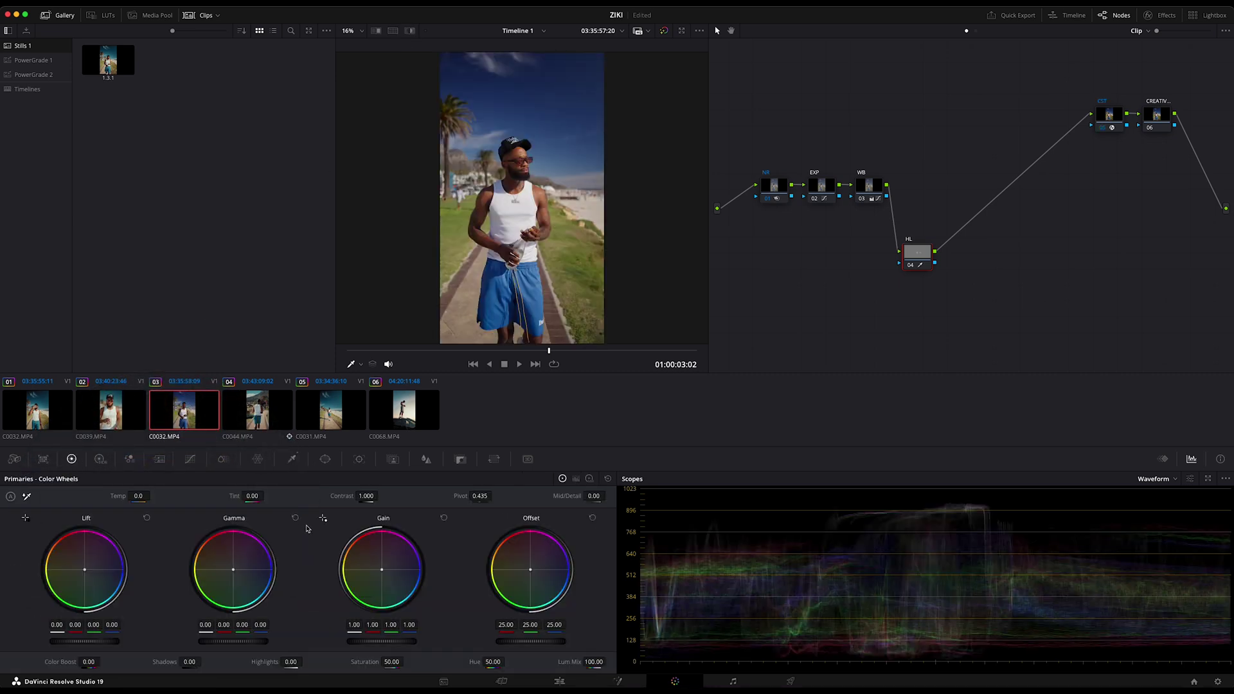
{"action": "left_click_drag", "start_coordinate": [391, 641], "coordinate": [329, 639]}
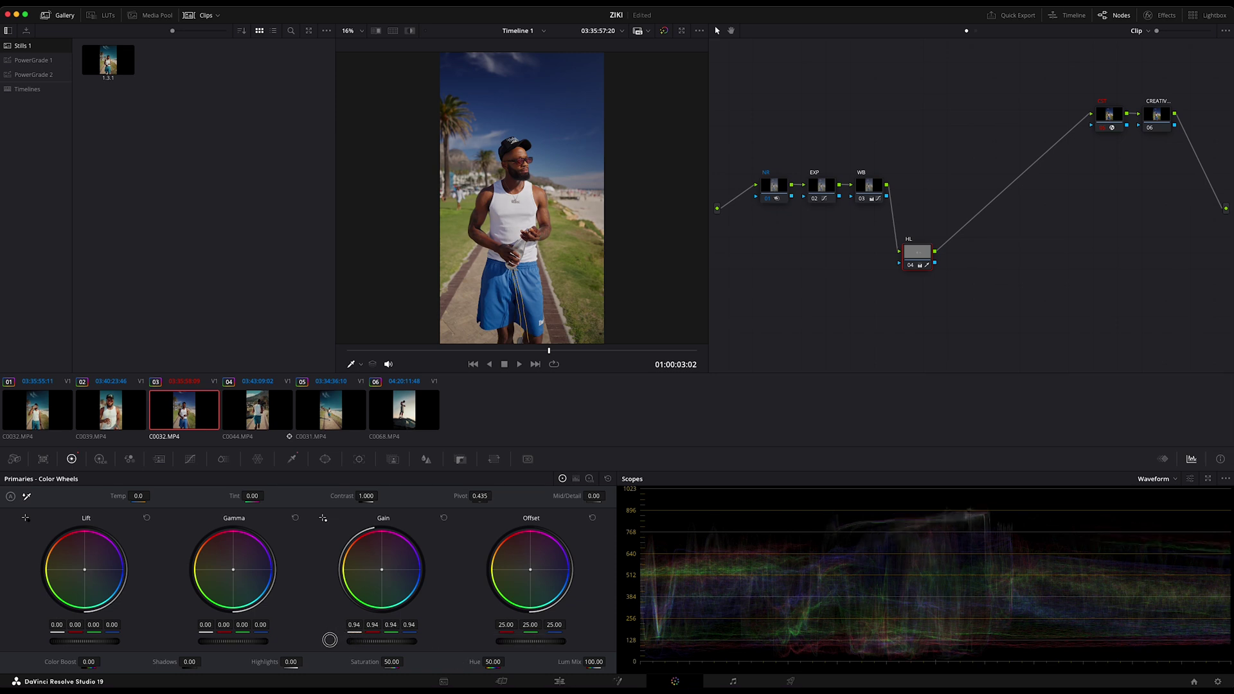
{"action": "left_click", "coordinate": [911, 267]}
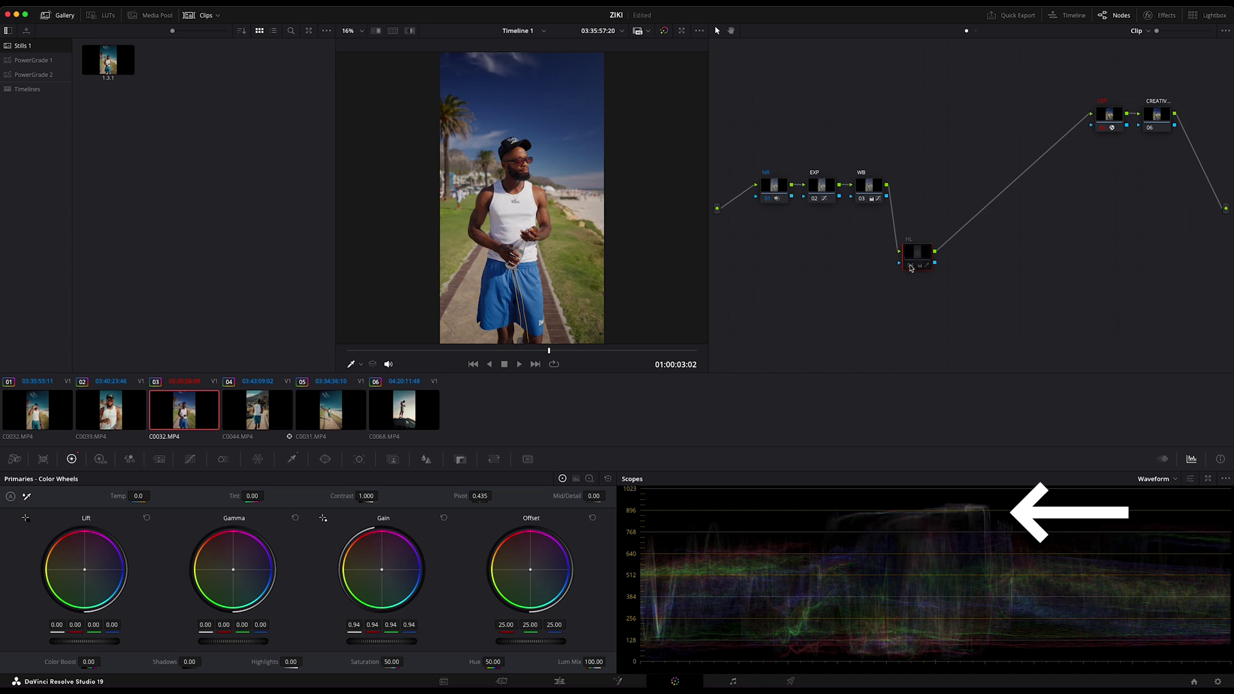
{"action": "left_click", "coordinate": [910, 267]}
{"action": "left_click", "coordinate": [911, 267]}
{"action": "left_click", "coordinate": [911, 267]}
{"action": "left_click", "coordinate": [911, 267]}
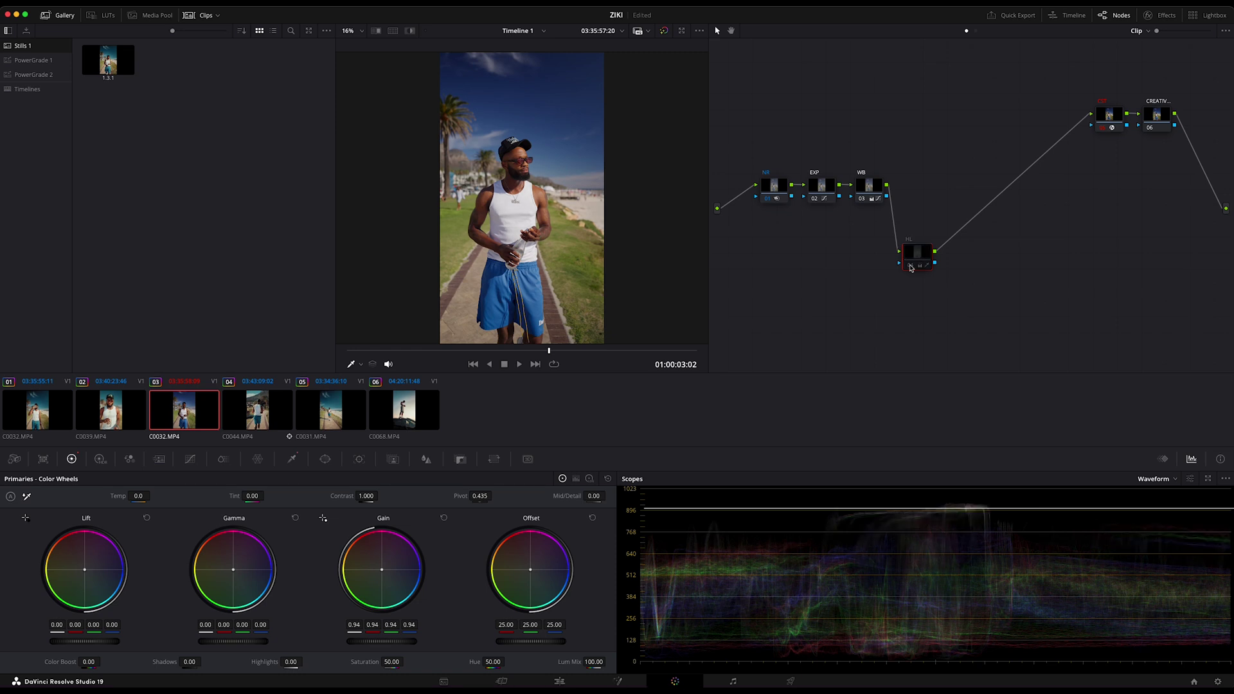
{"action": "left_click", "coordinate": [911, 267]}
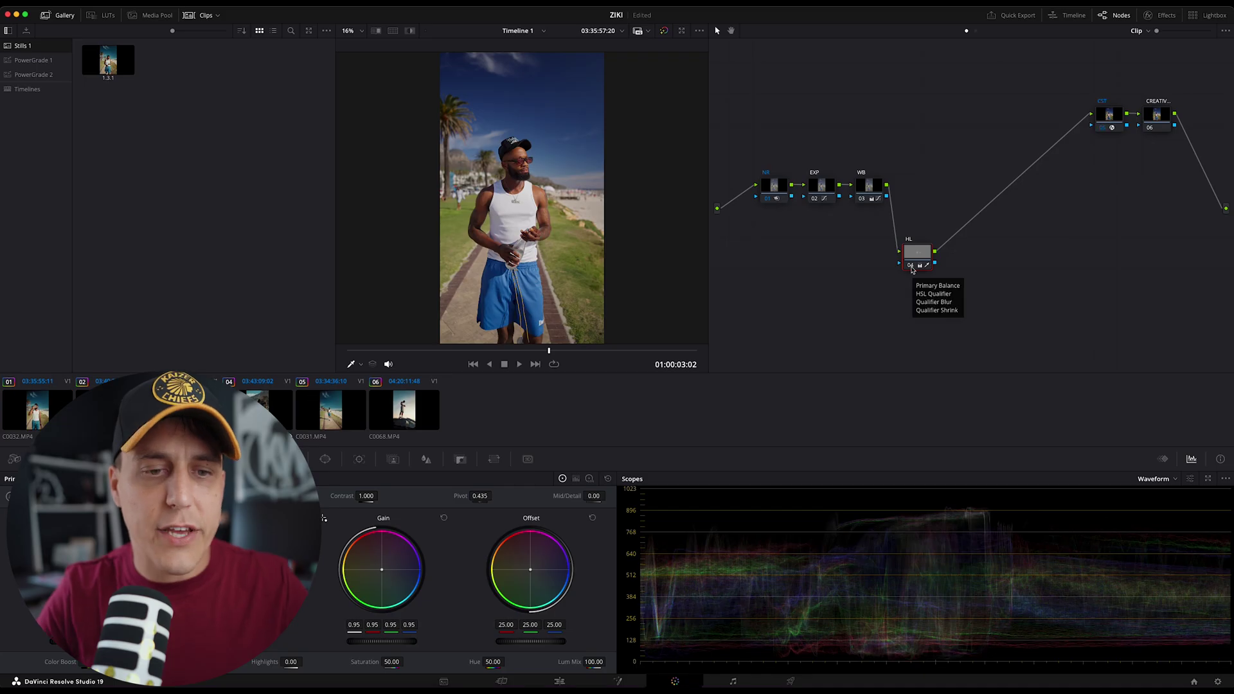
Step: Label the new node 05 PW and move it above HL
{"action": "left_click", "coordinate": [912, 266]}
{"action": "left_click_drag", "start_coordinate": [914, 270], "coordinate": [907, 270]}
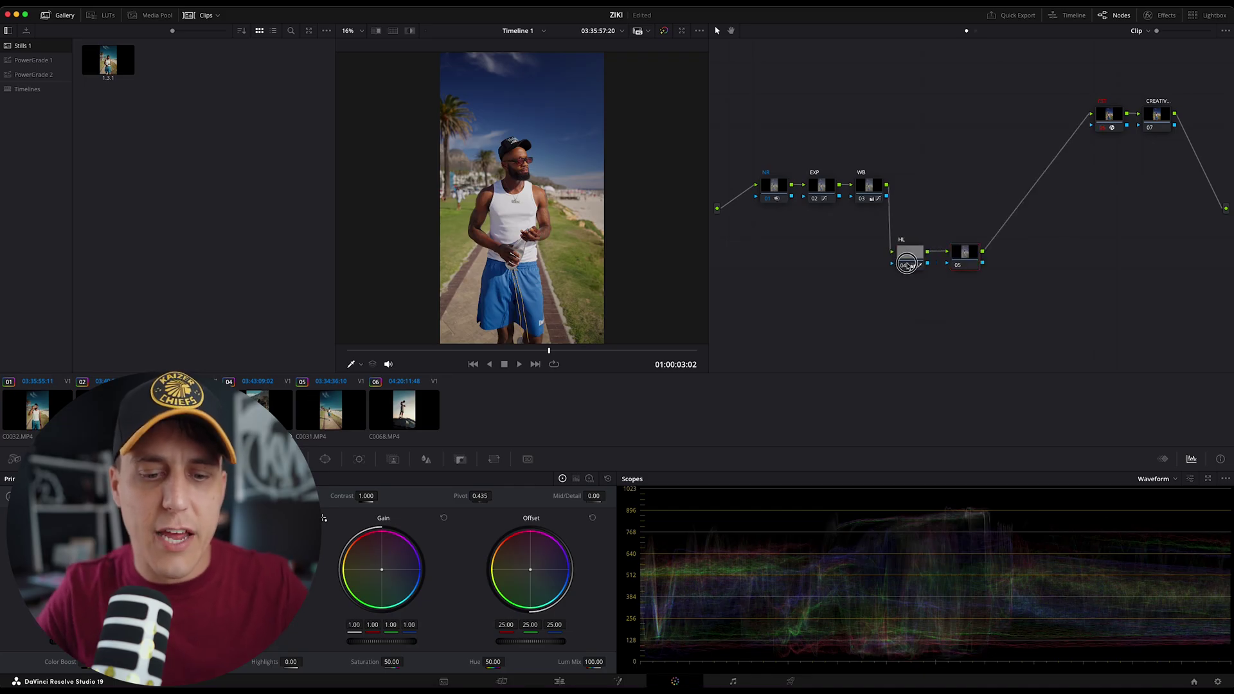
{"action": "right_click", "coordinate": [964, 260]}
{"action": "left_click", "coordinate": [1003, 278]}
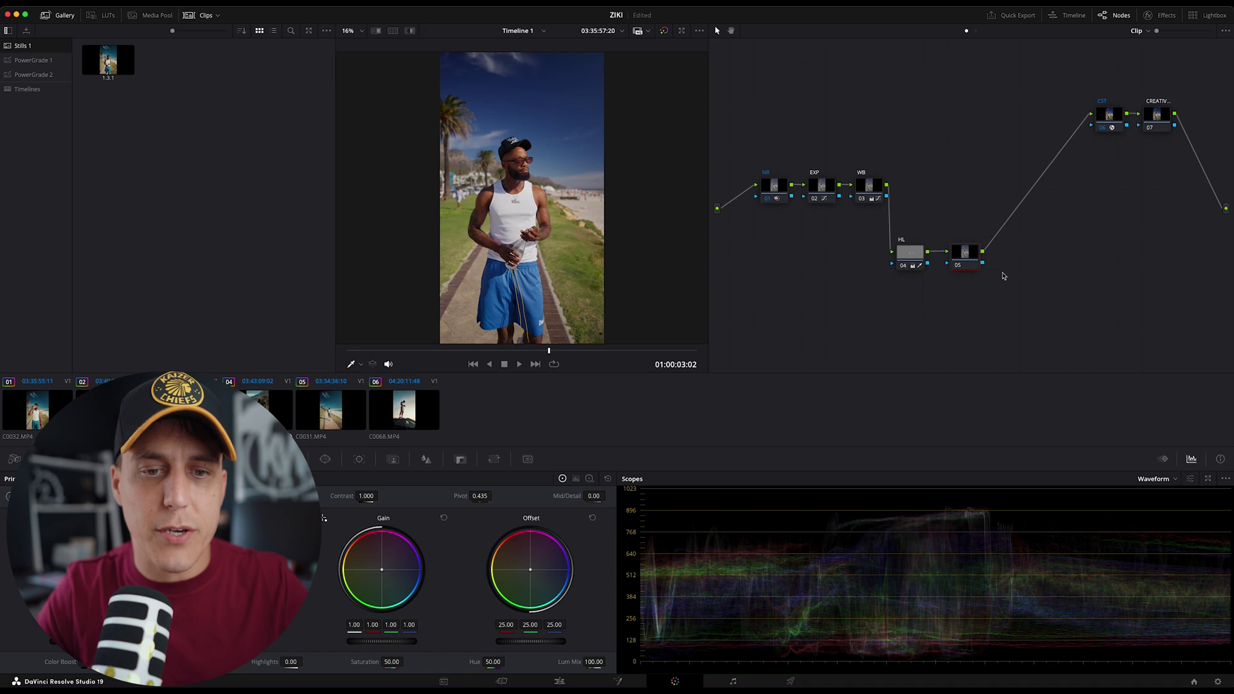
{"action": "type", "text": "PW"}
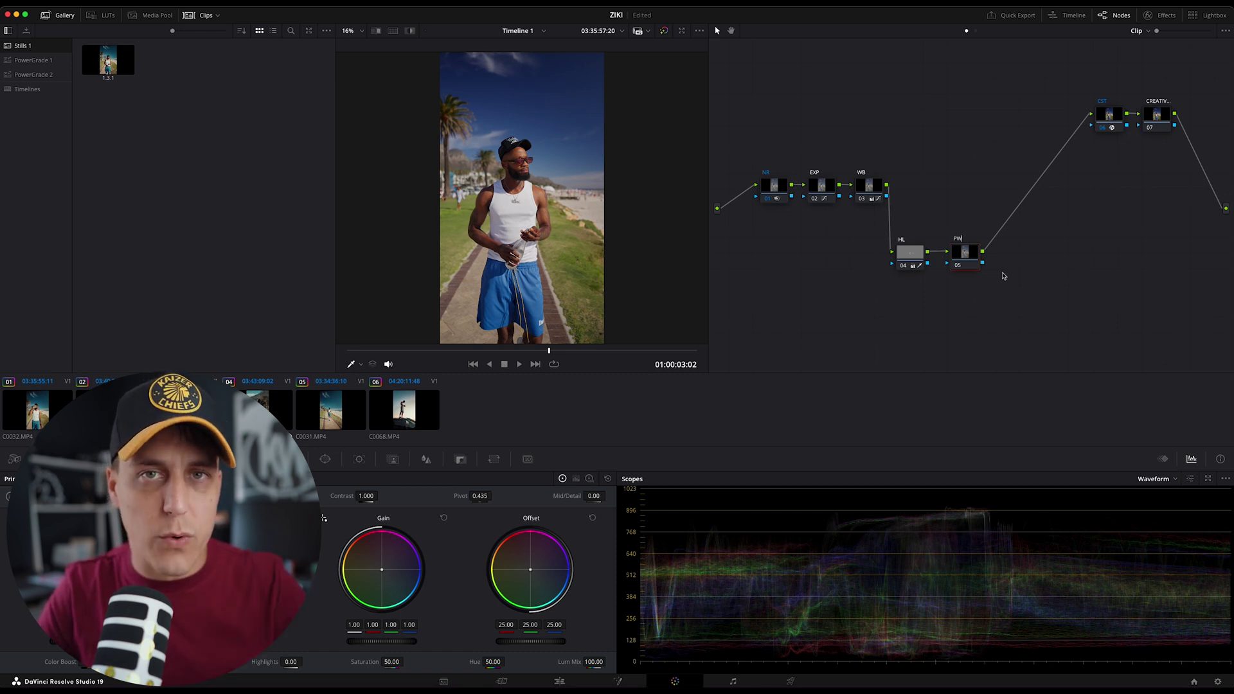
{"action": "left_click_drag", "start_coordinate": [964, 252], "coordinate": [948, 120]}
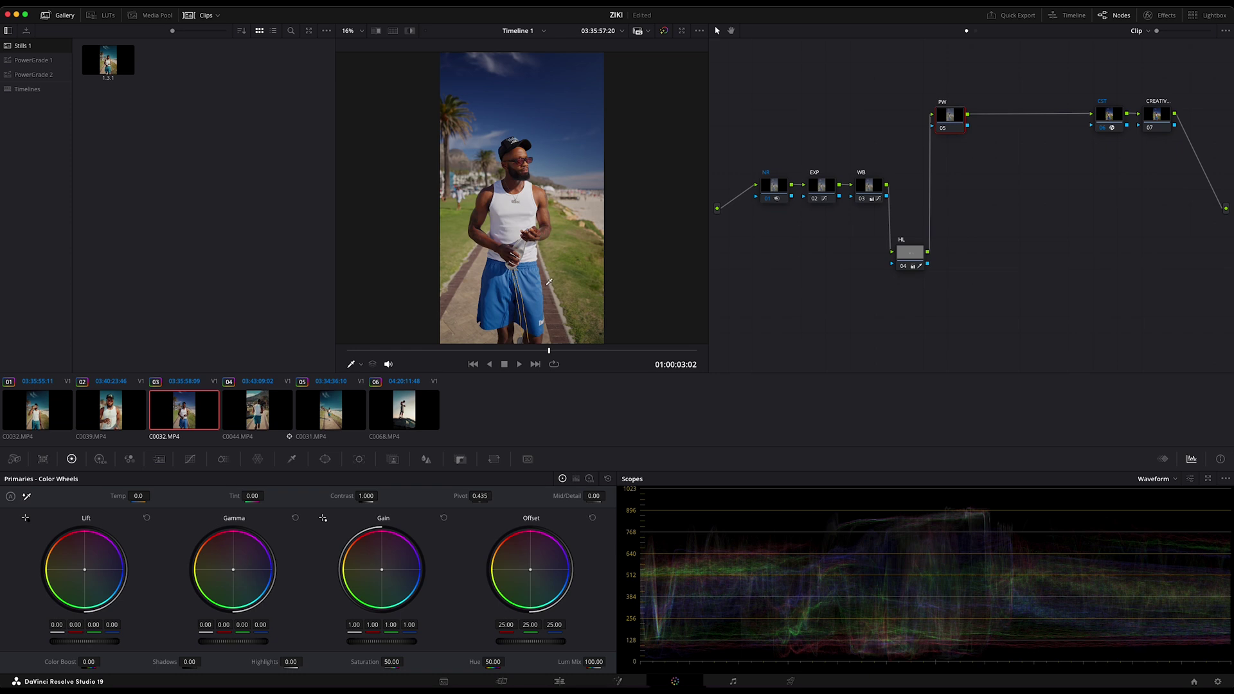
Step: Shape a circle window into a soft tall ellipse over the man's head and torso
{"action": "left_click", "coordinate": [324, 459]}
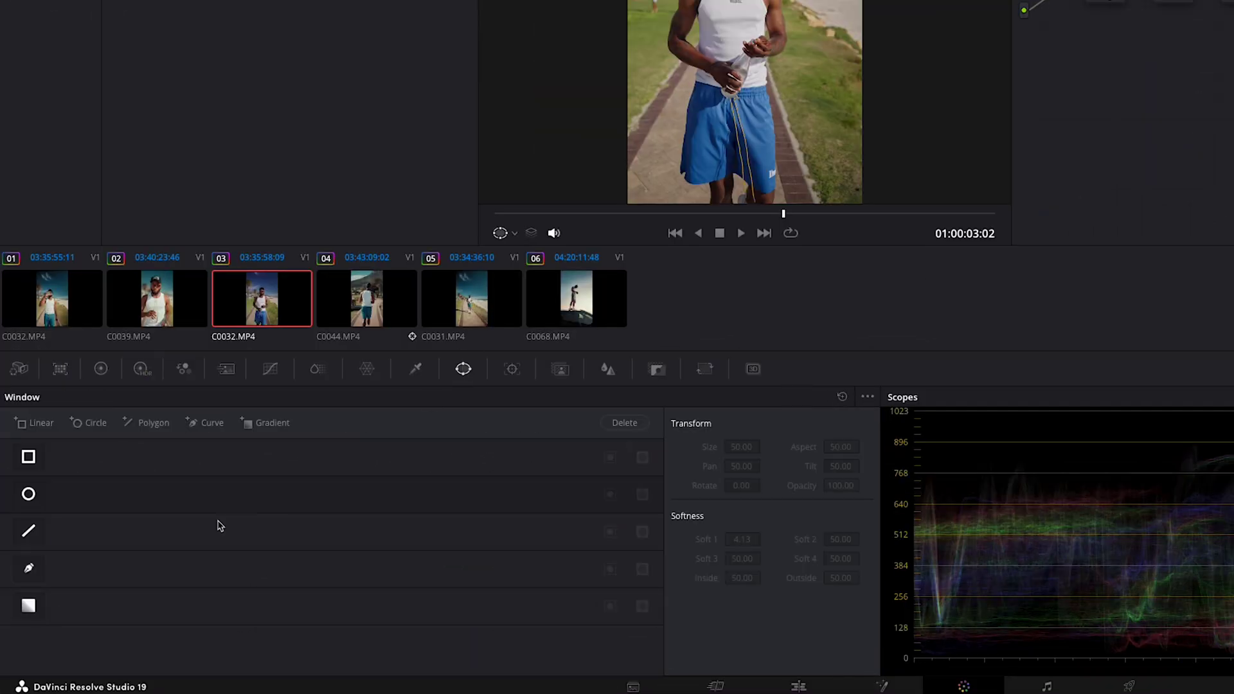
{"action": "left_click", "coordinate": [78, 426]}
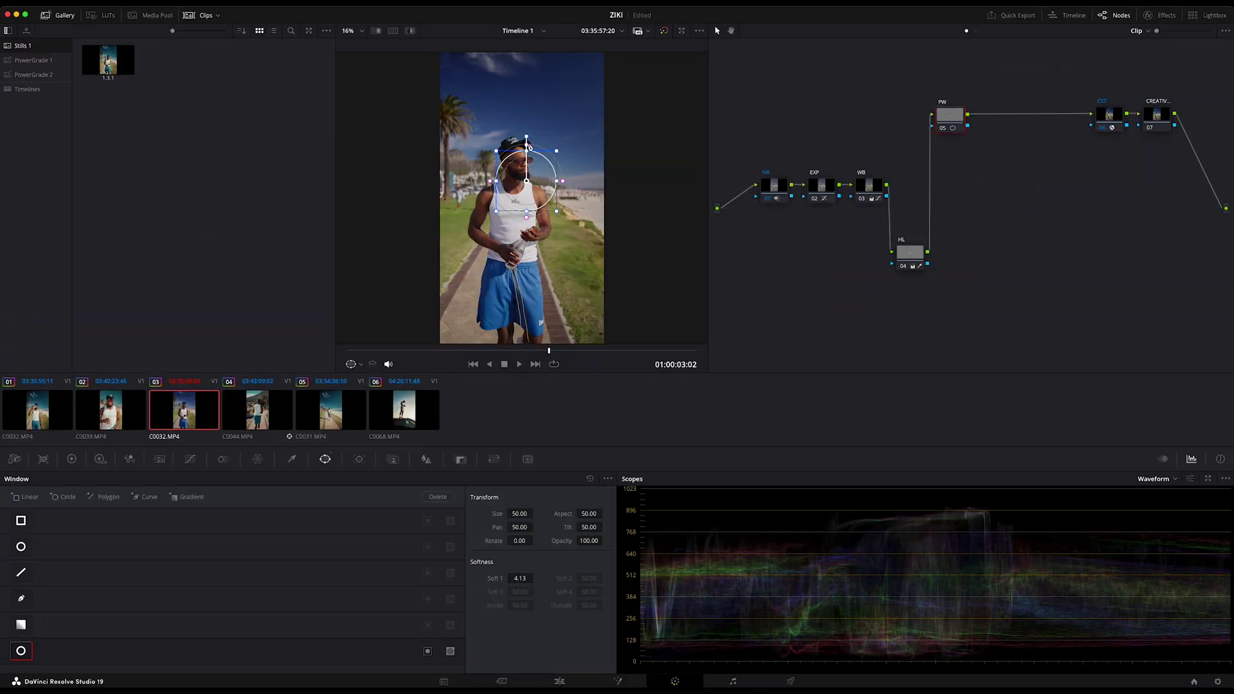
{"action": "left_click_drag", "start_coordinate": [527, 151], "coordinate": [522, 83]}
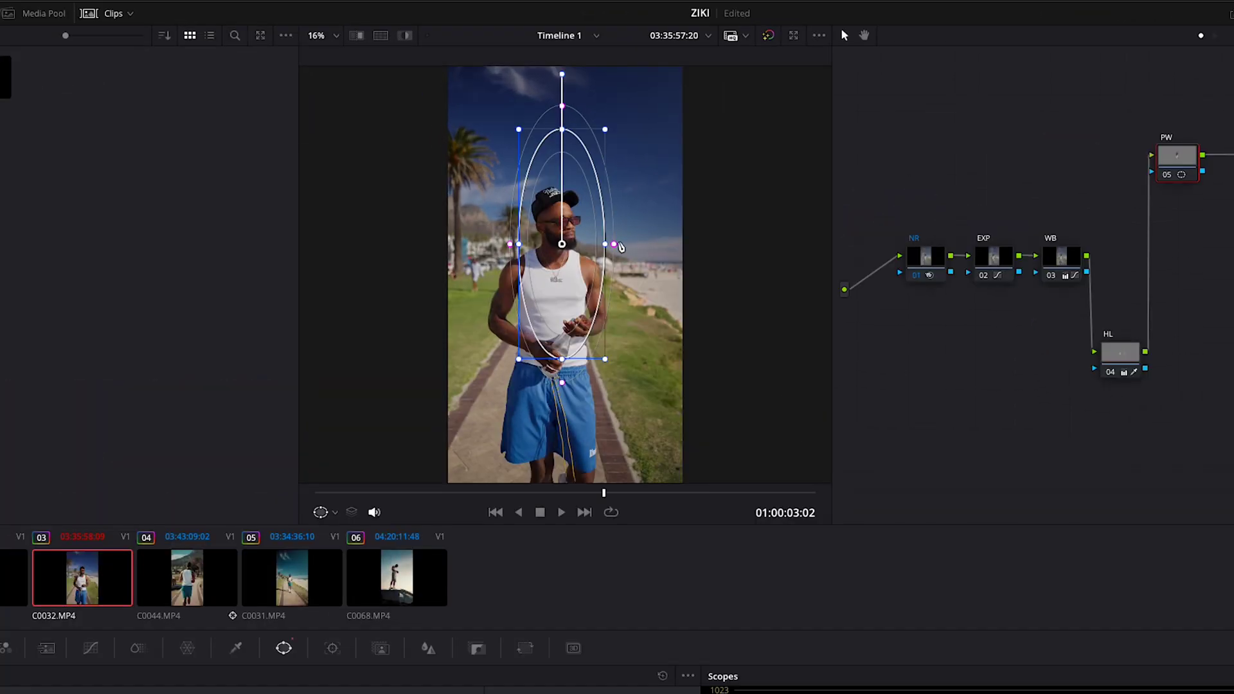
{"action": "left_click_drag", "start_coordinate": [615, 245], "coordinate": [631, 245]}
{"action": "left_click_drag", "start_coordinate": [593, 284], "coordinate": [614, 226]}
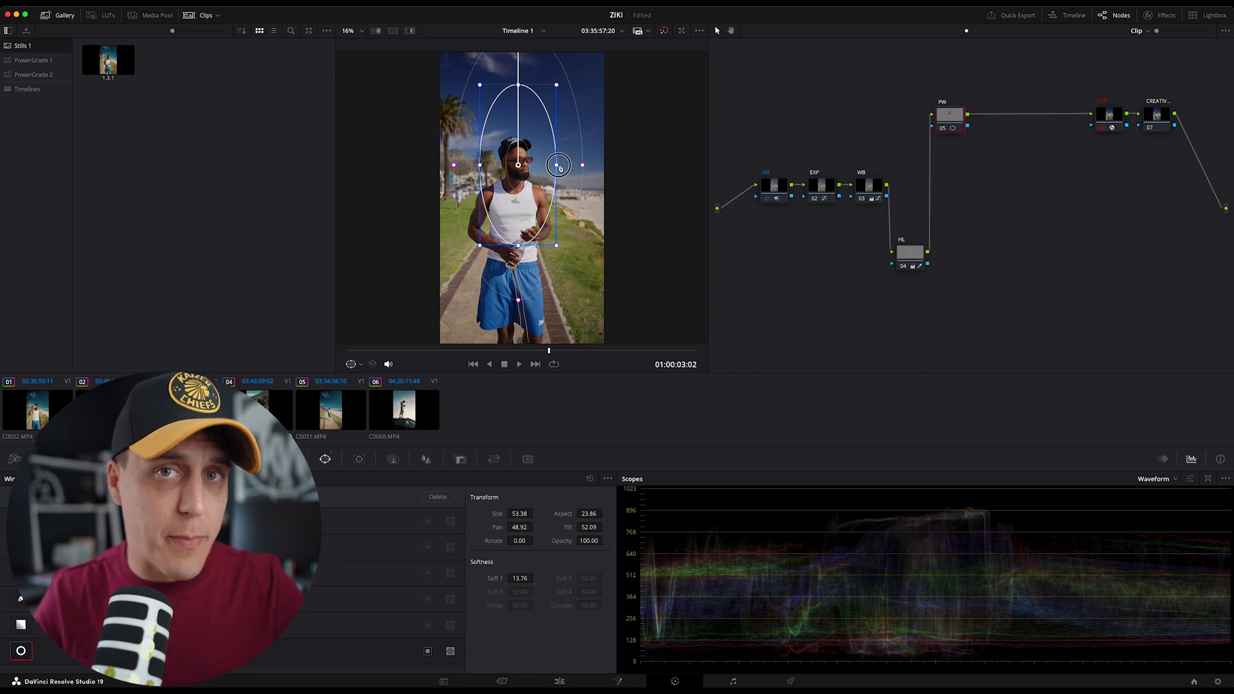
{"action": "left_click_drag", "start_coordinate": [556, 165], "coordinate": [563, 166]}
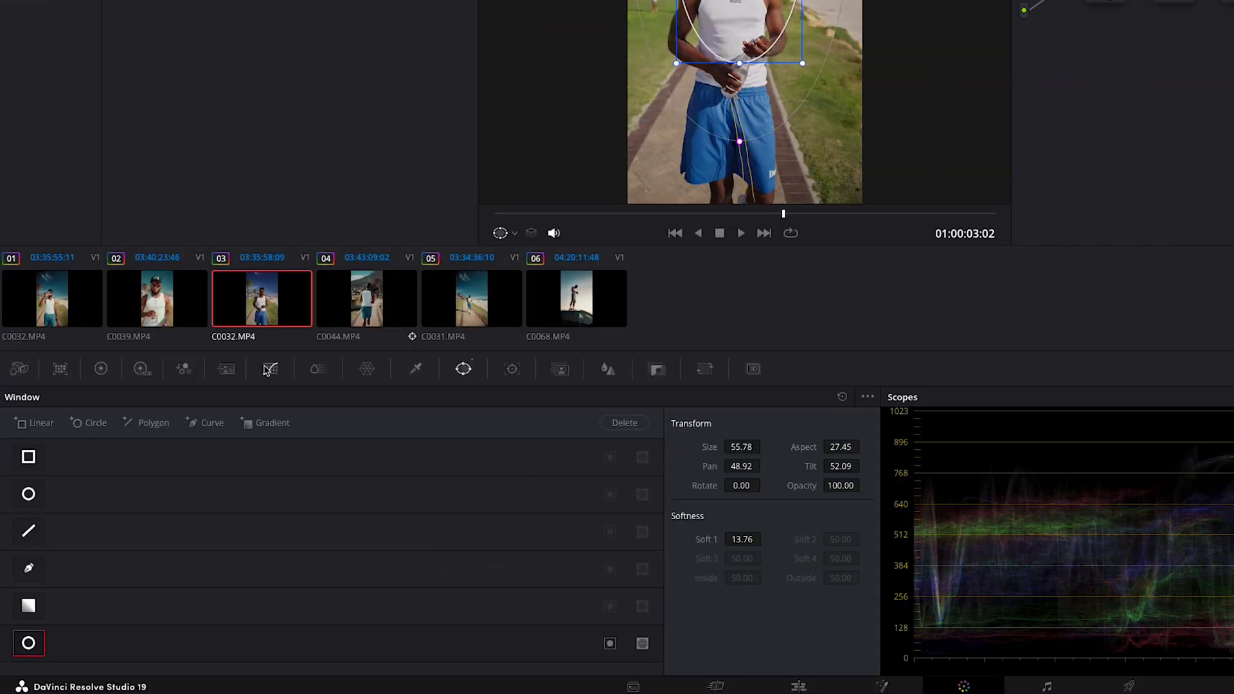
Step: Add two points on the PW node's custom curve
{"action": "left_click", "coordinate": [190, 459]}
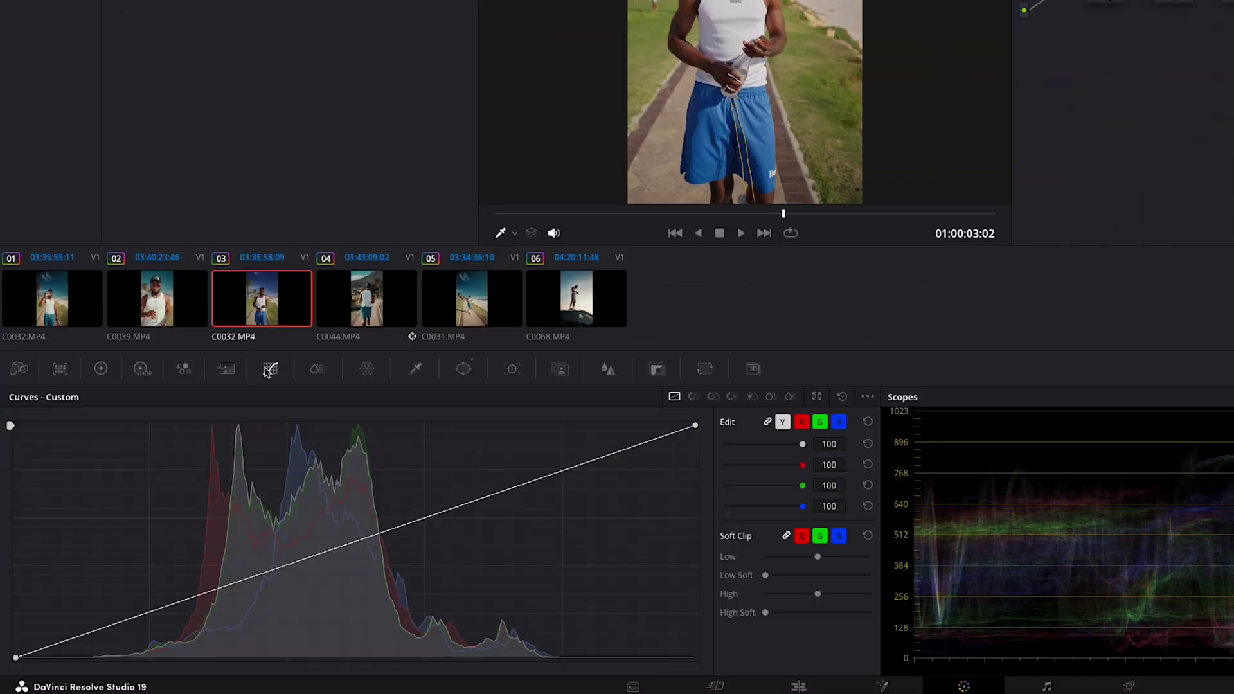
{"action": "left_click", "coordinate": [366, 538]}
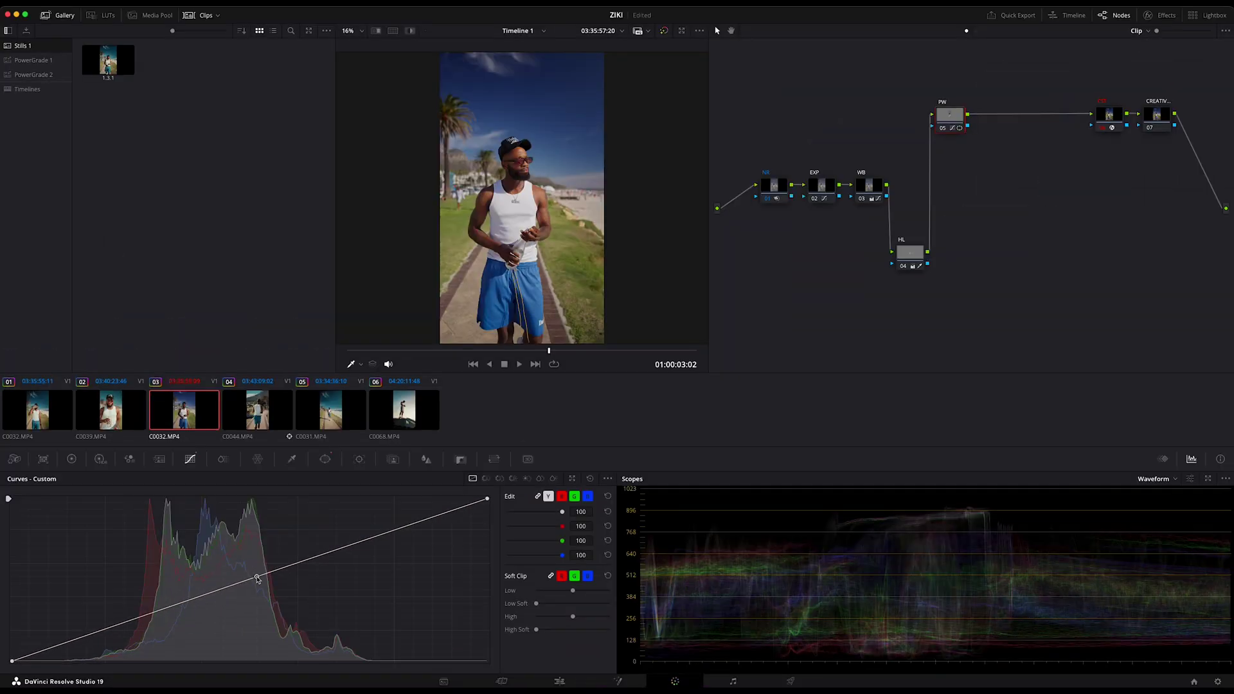
{"action": "left_click", "coordinate": [257, 578]}
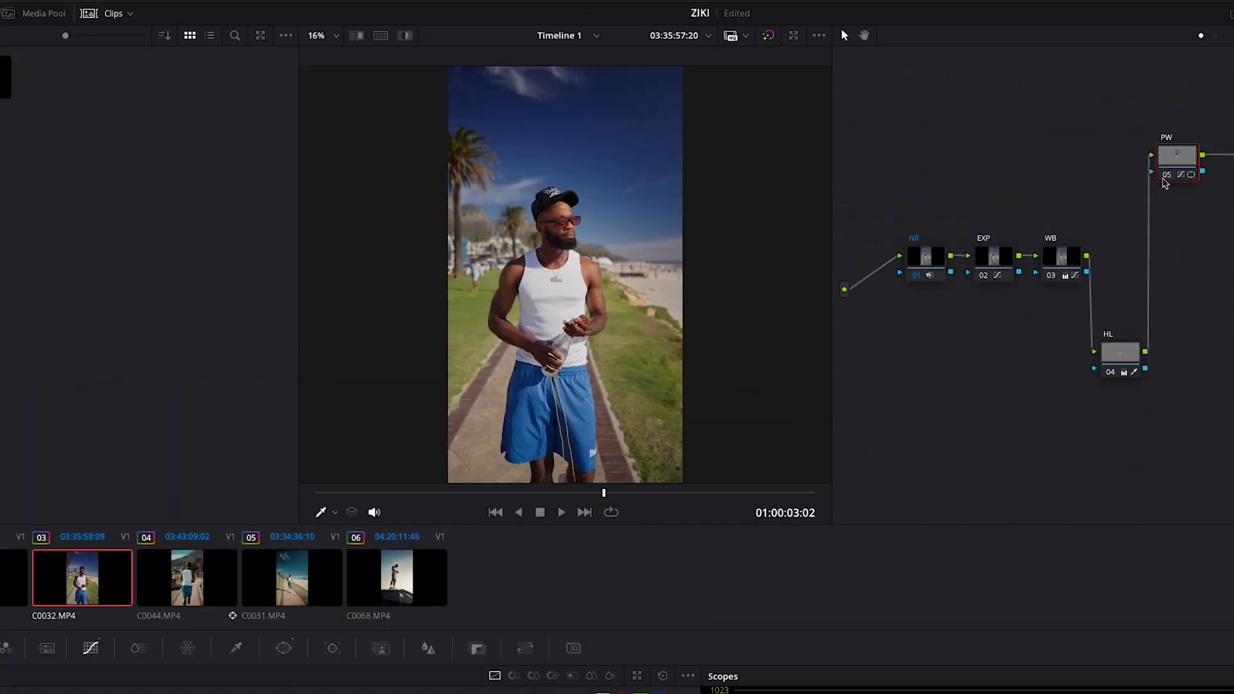
Step: Toggle the PW node off and on repeatedly to compare the effect
{"action": "left_click", "coordinate": [1165, 176]}
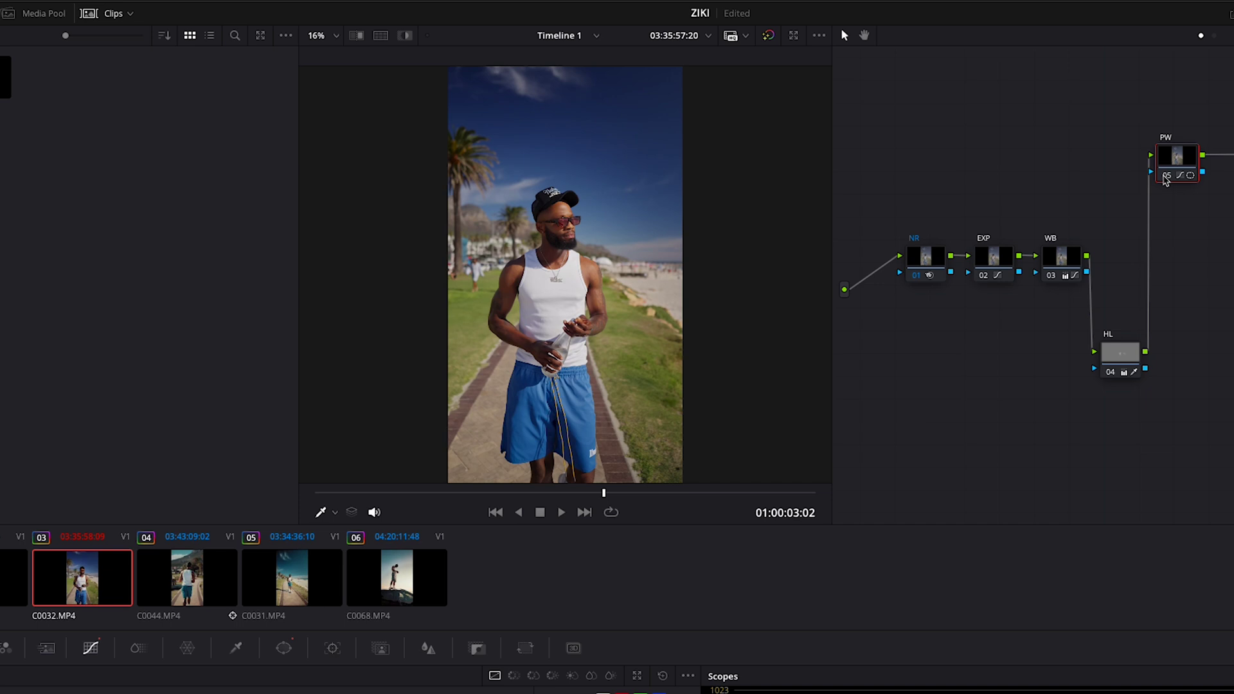
{"action": "left_click", "coordinate": [1166, 178]}
{"action": "left_click", "coordinate": [1166, 178]}
{"action": "left_click", "coordinate": [1166, 178]}
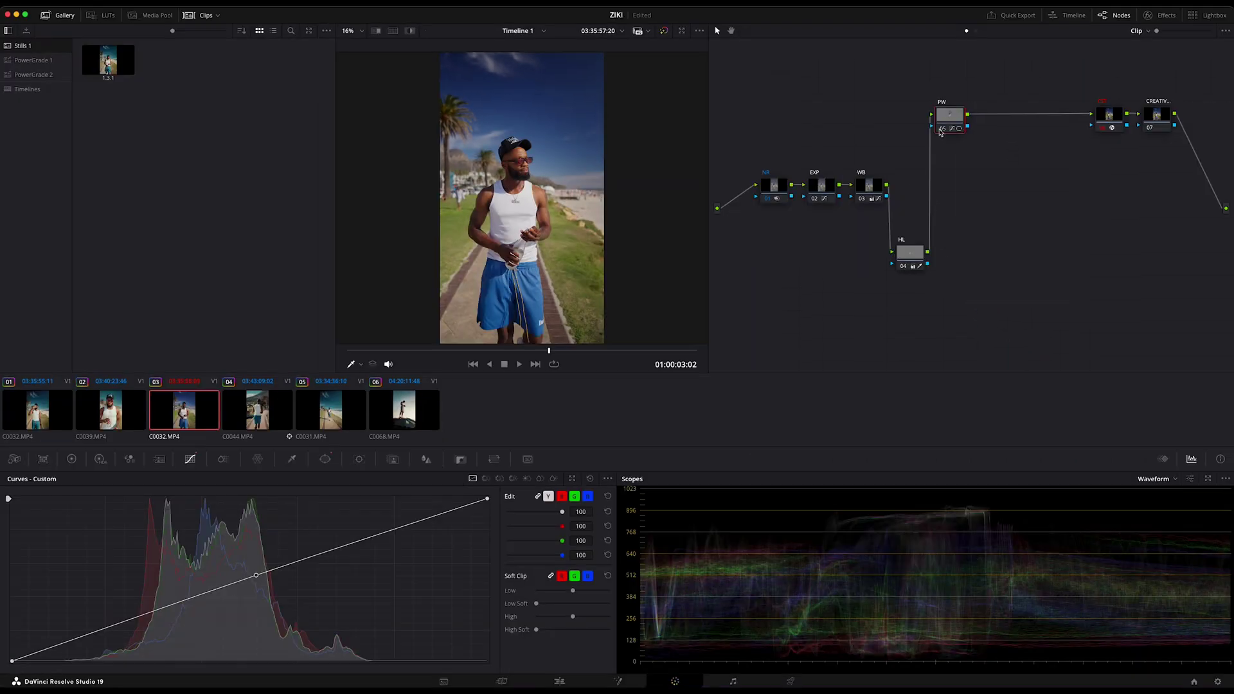
Step: Lower the PW node's Blur Radius to 0.48 and re-enable the node
{"action": "left_click", "coordinate": [426, 460]}
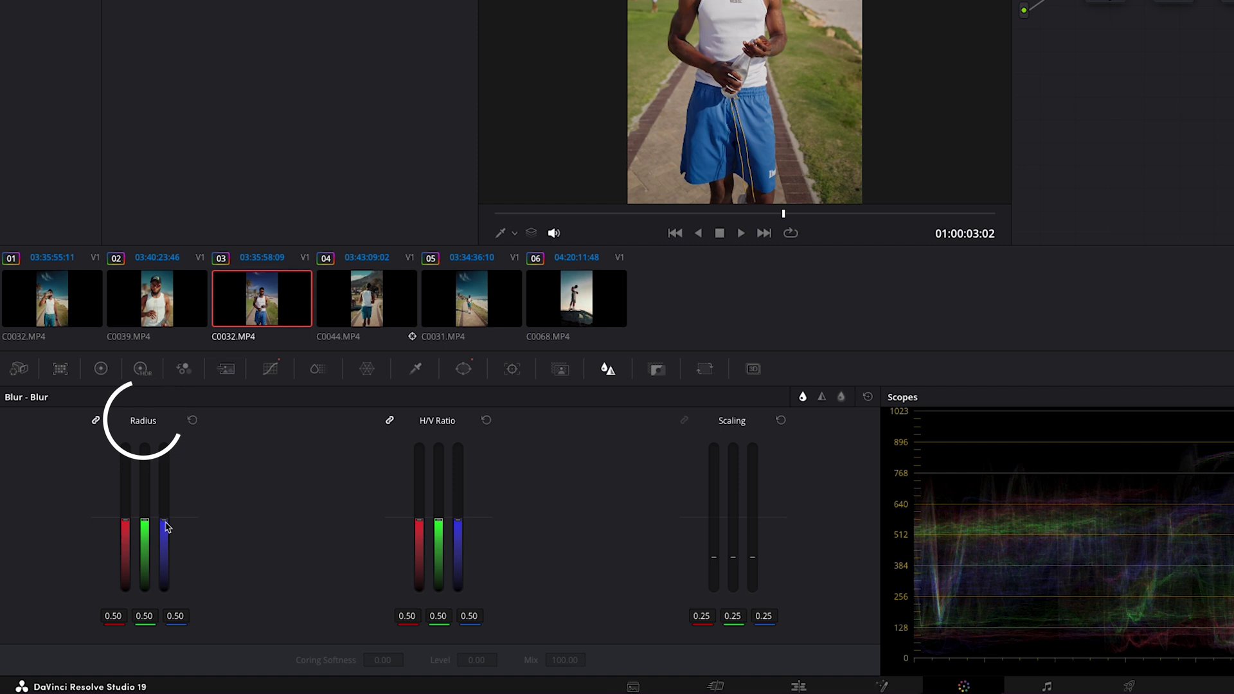
{"action": "left_click", "coordinate": [165, 523]}
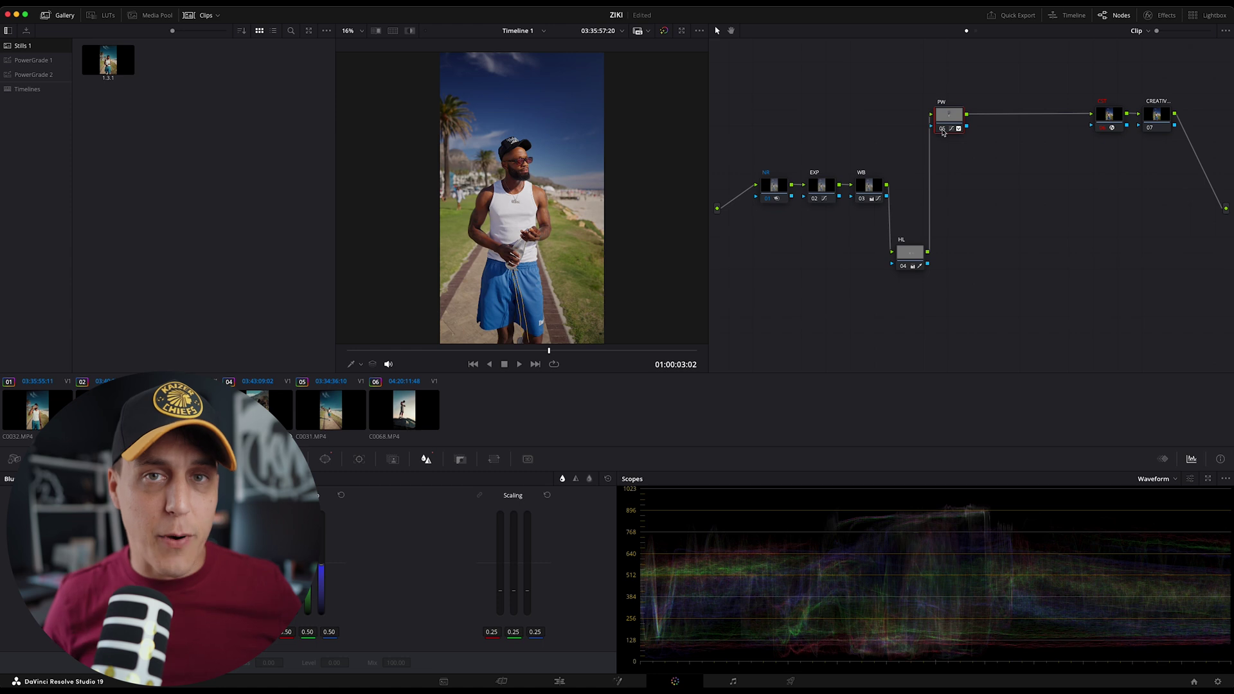
{"action": "left_click", "coordinate": [943, 130]}
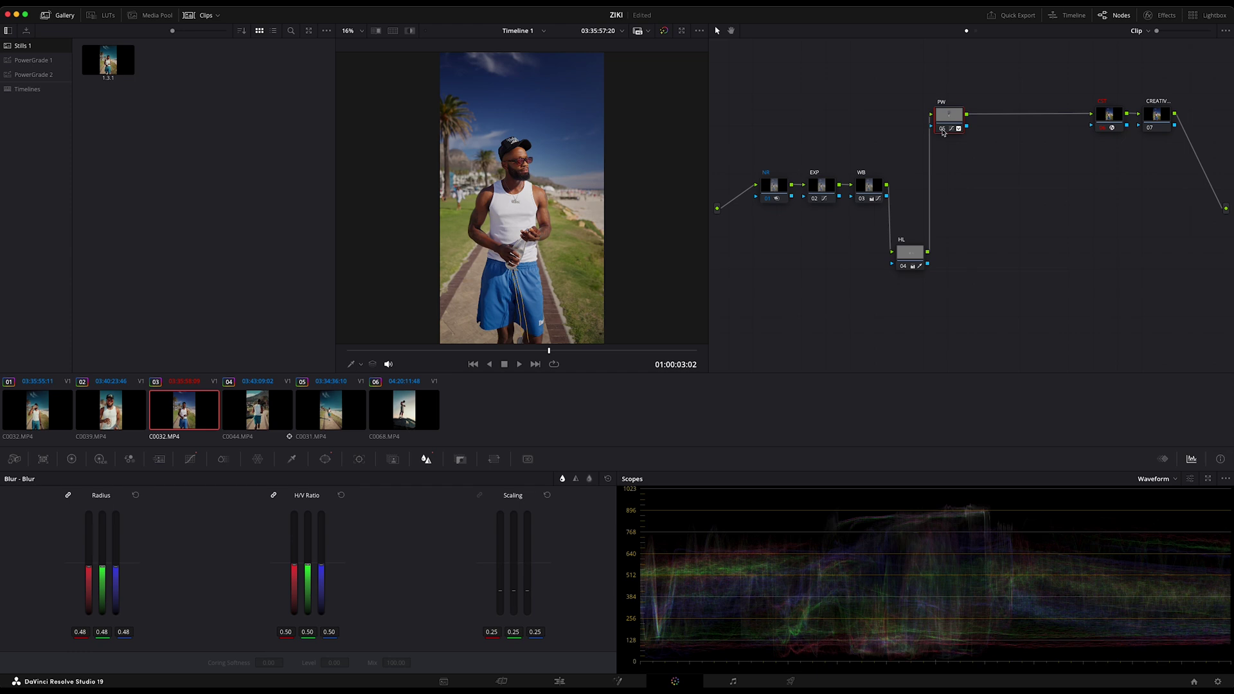
Step: Add an outside node after the PW node
{"action": "right_click", "coordinate": [943, 132]}
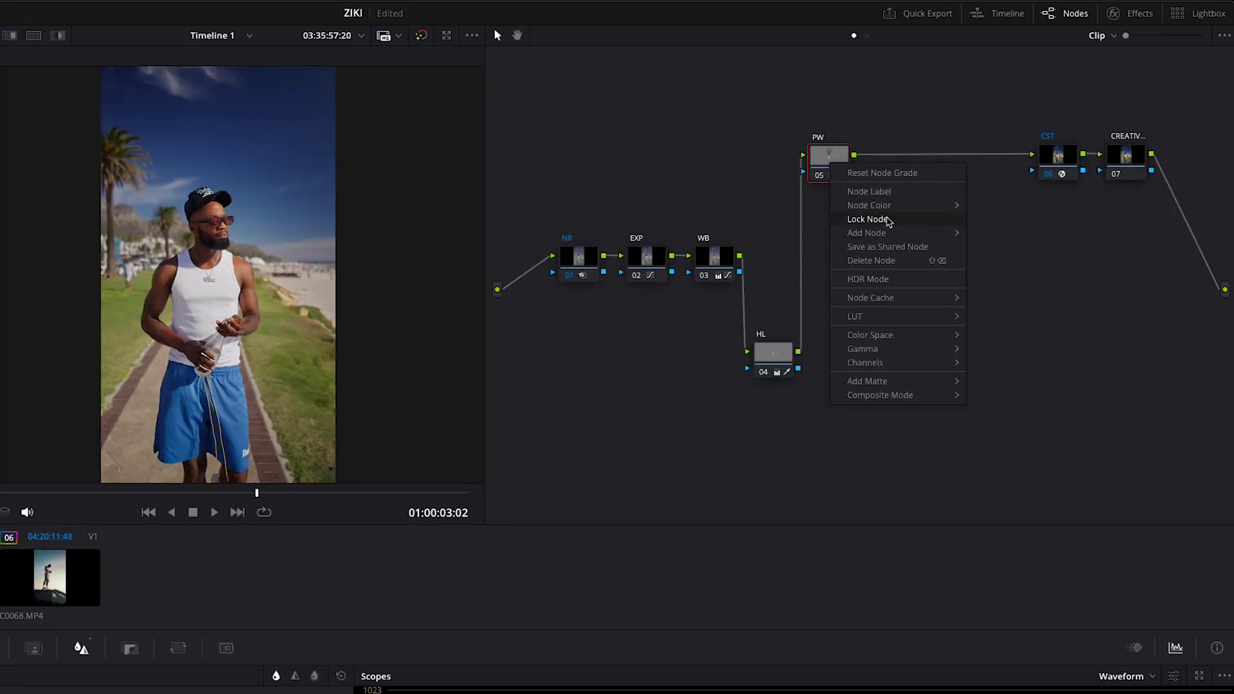
{"action": "mouse_move", "coordinate": [892, 232]}
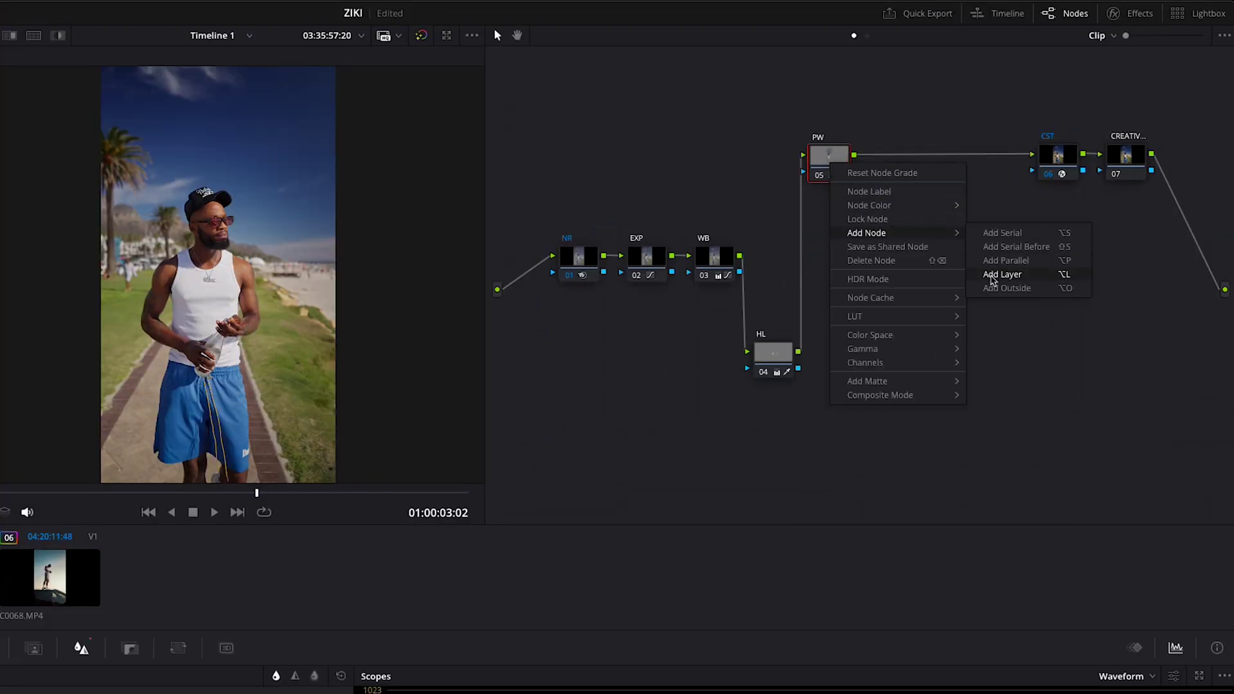
{"action": "left_click", "coordinate": [1006, 289]}
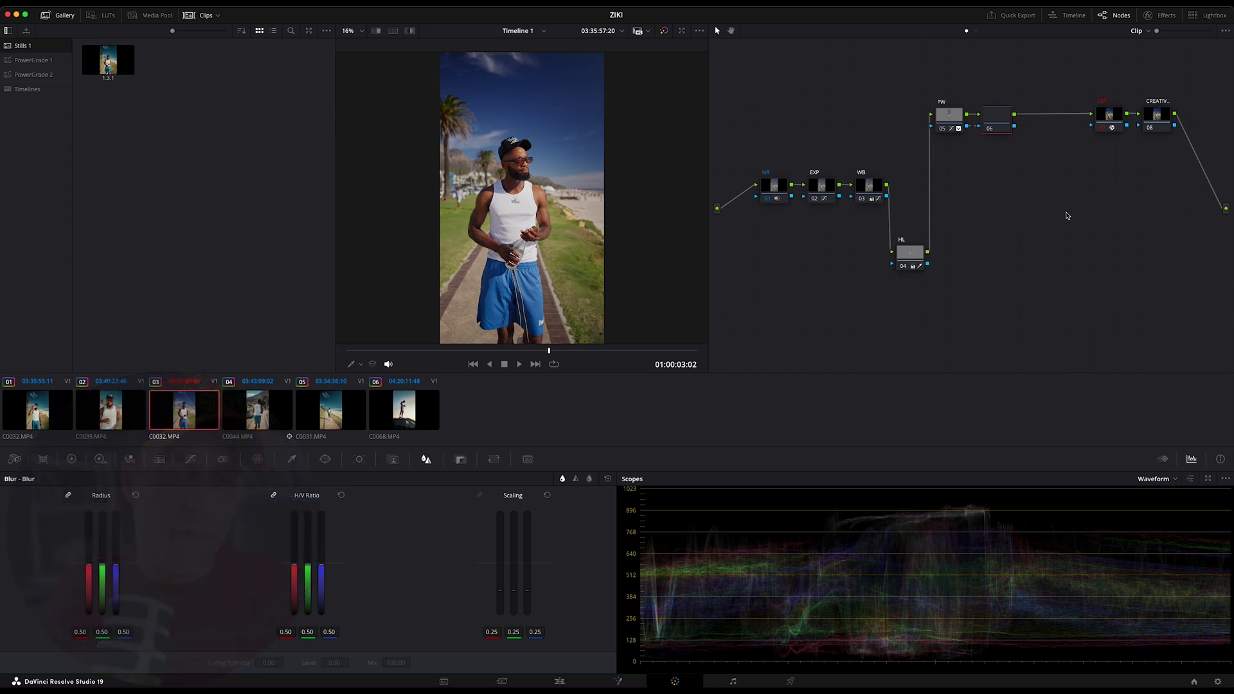
Step: Add a custom curve point on the new node, raise Blur Radius to 0.52, and enable it
{"action": "left_click", "coordinate": [186, 460]}
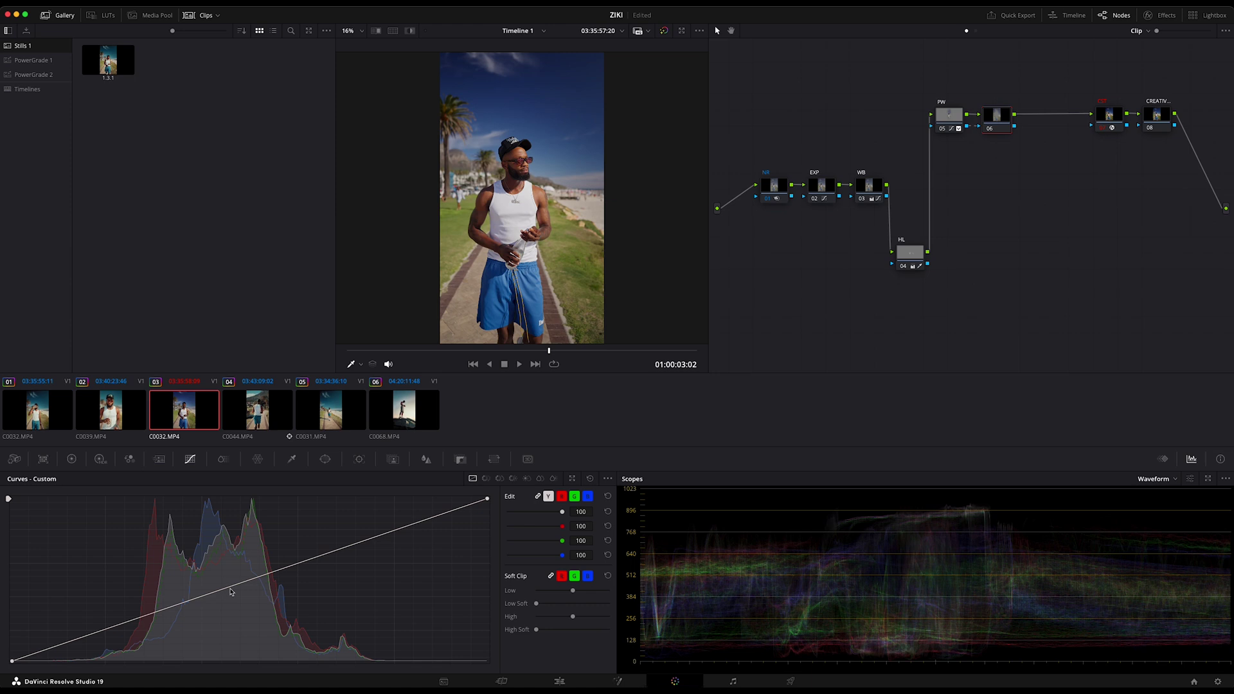
{"action": "left_click", "coordinate": [230, 589]}
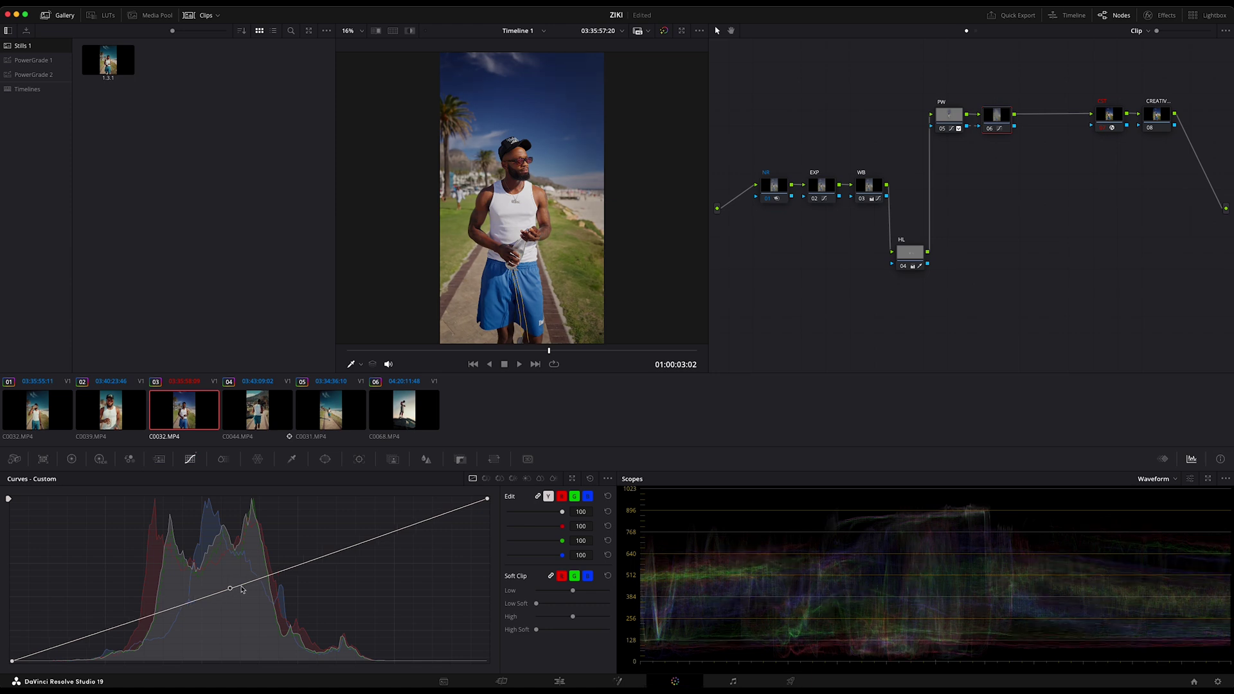
{"action": "left_click", "coordinate": [429, 460]}
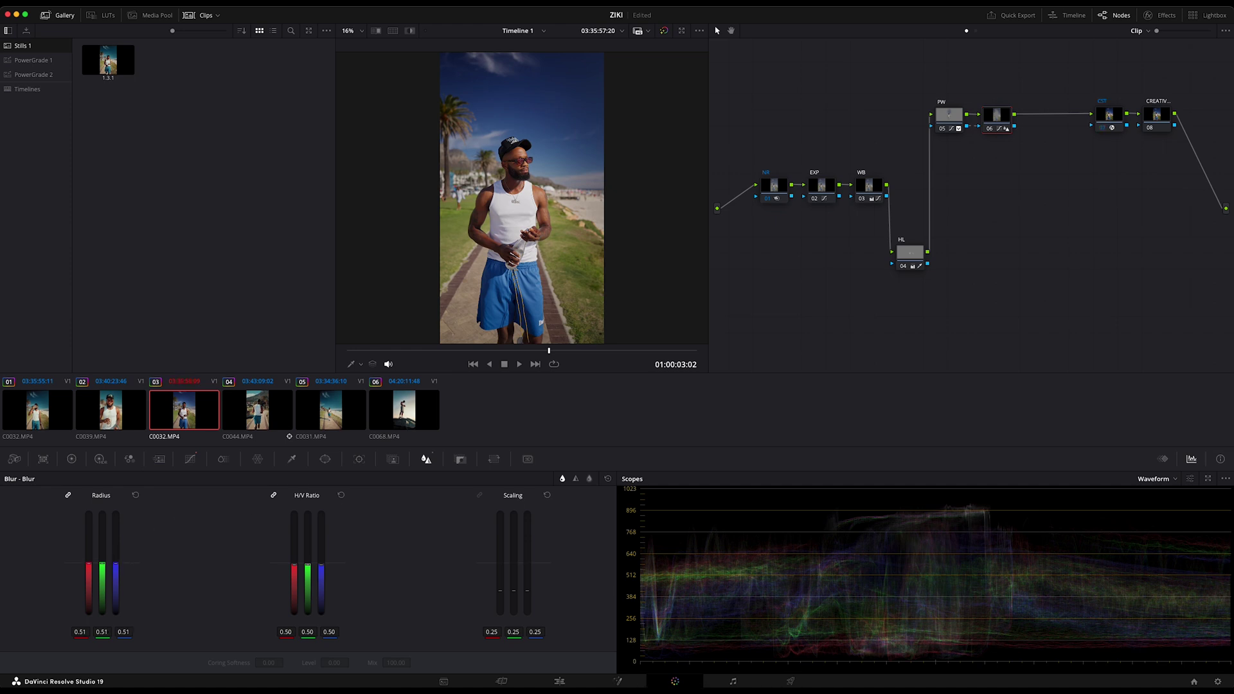
{"action": "left_click_drag", "start_coordinate": [116, 561], "coordinate": [116, 559]}
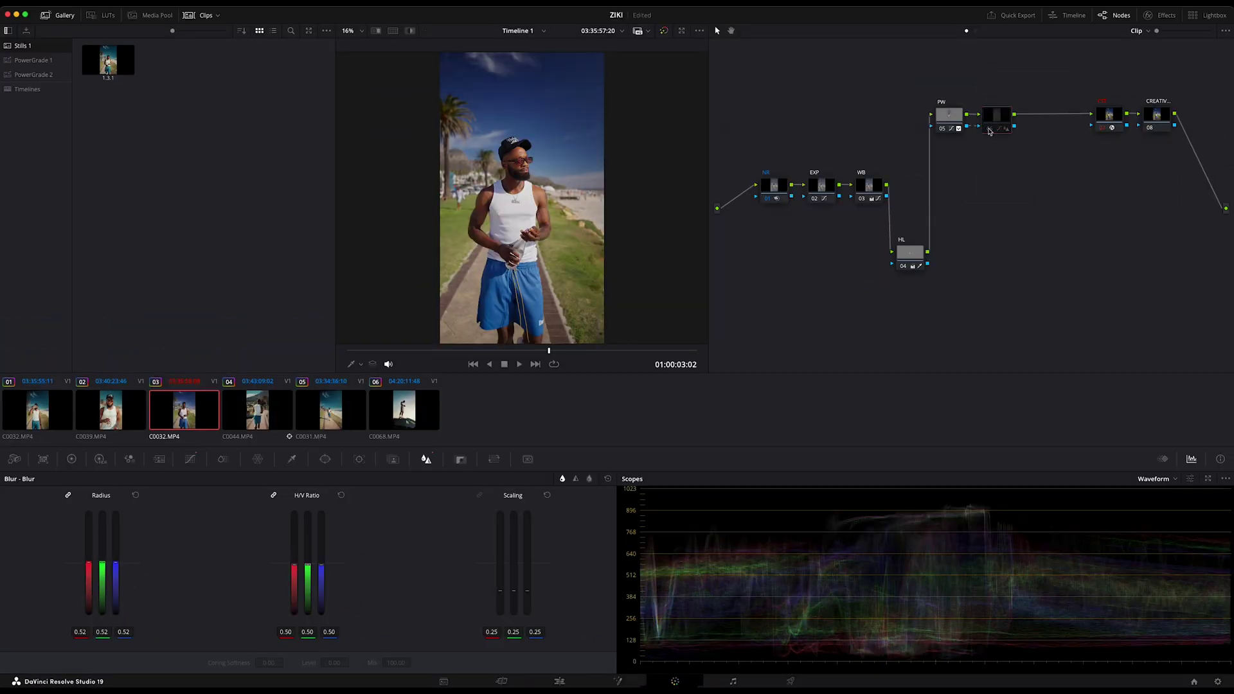
{"action": "left_click", "coordinate": [990, 129]}
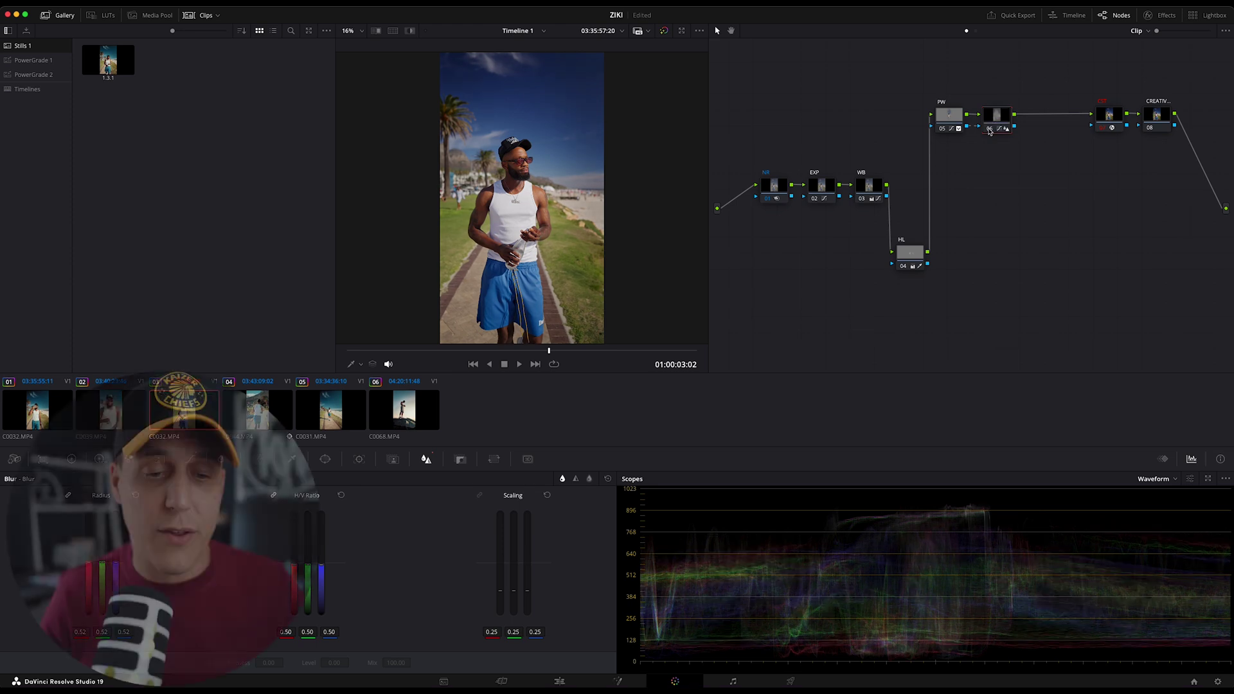
Step: Compare node 06 off and on, then start the PW node's window tracker from clip start
{"action": "left_click", "coordinate": [989, 129]}
{"action": "left_click", "coordinate": [995, 128]}
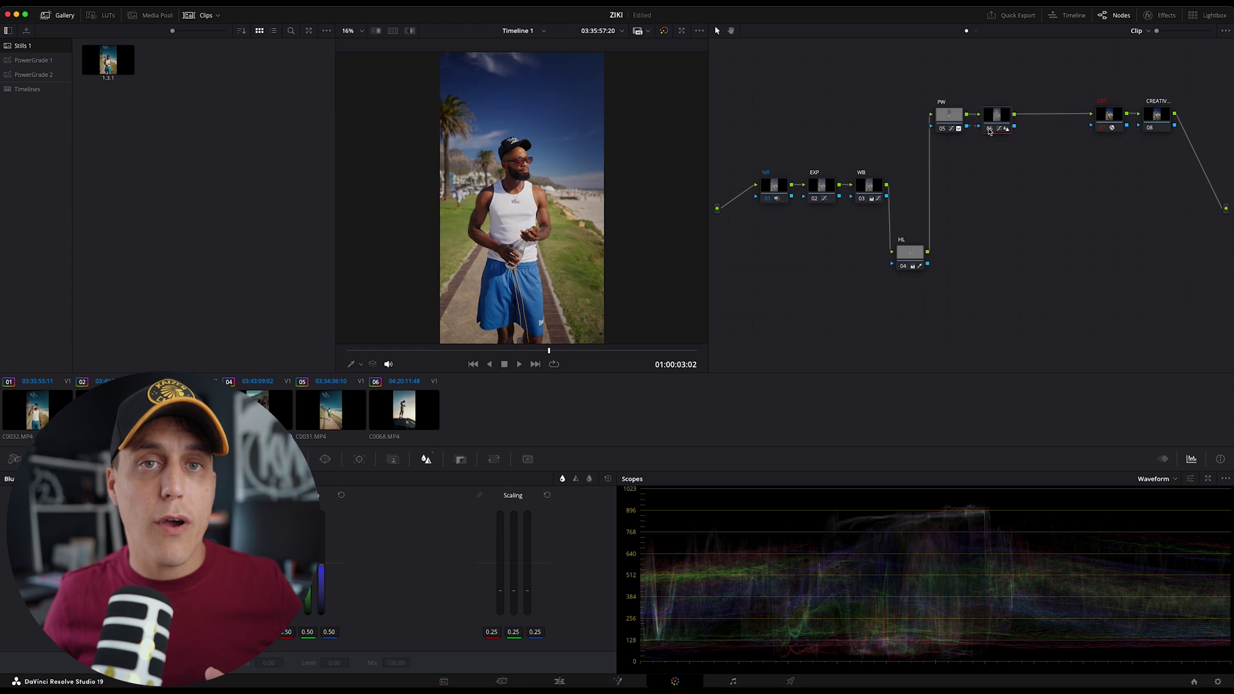
{"action": "left_click", "coordinate": [947, 121]}
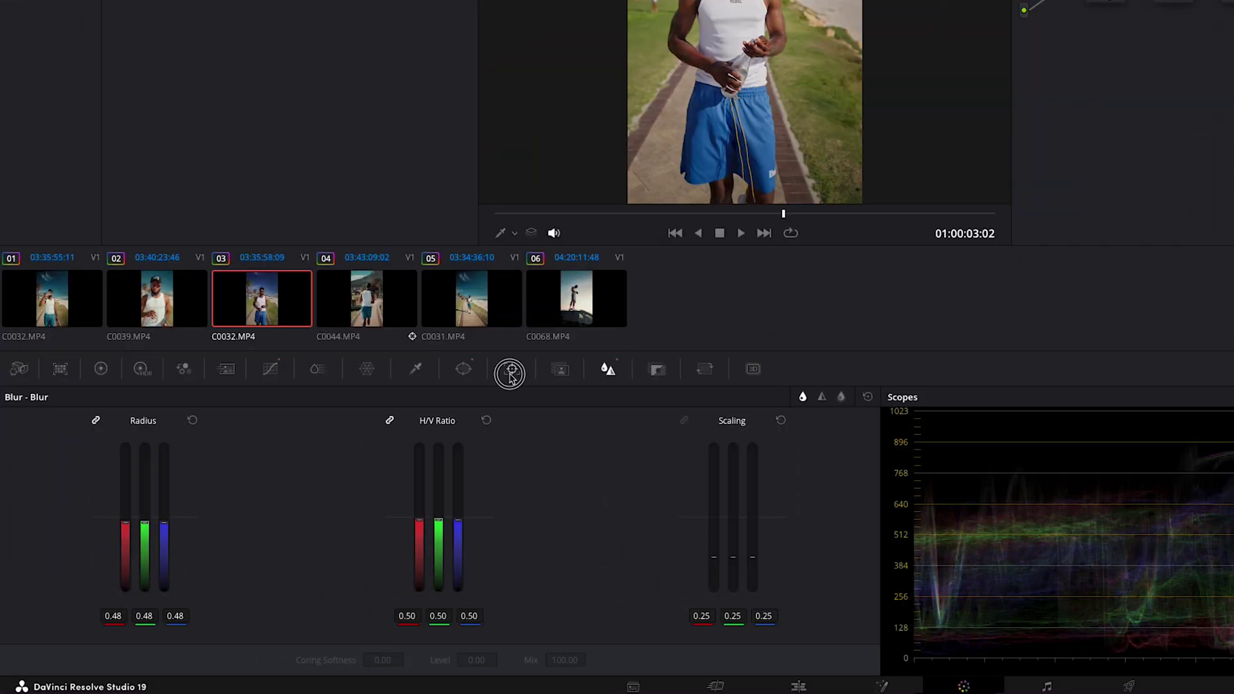
{"action": "left_click", "coordinate": [511, 372]}
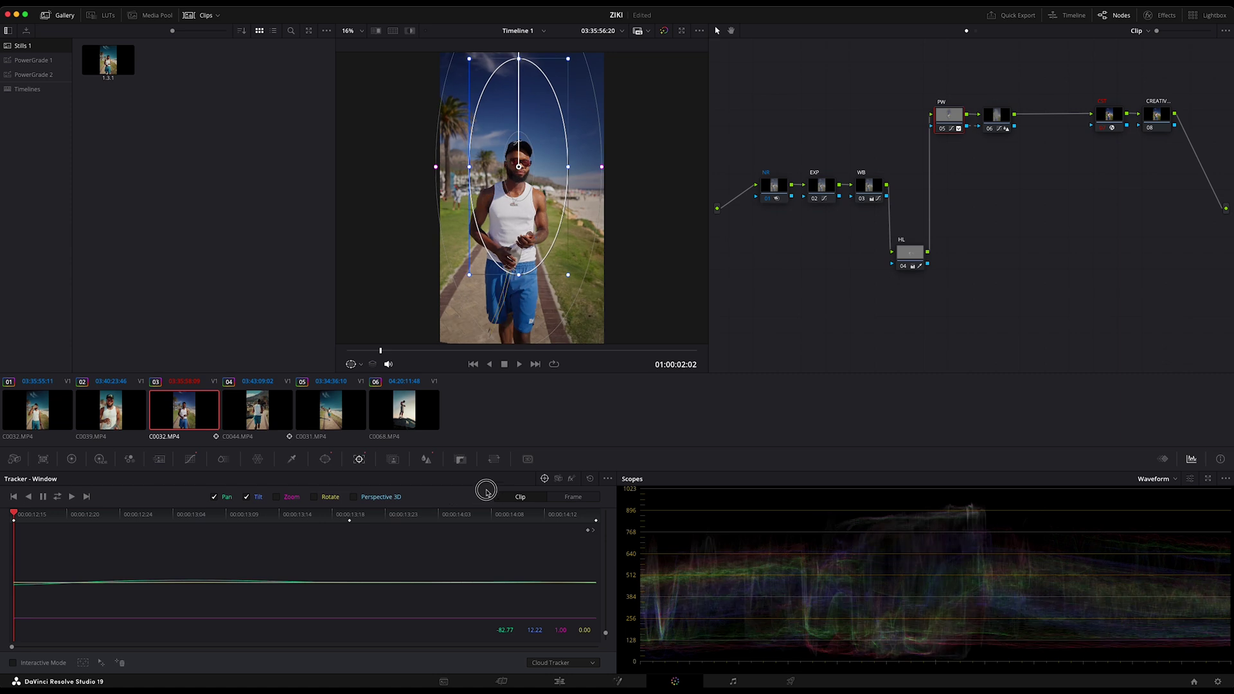
{"action": "left_click", "coordinate": [13, 496]}
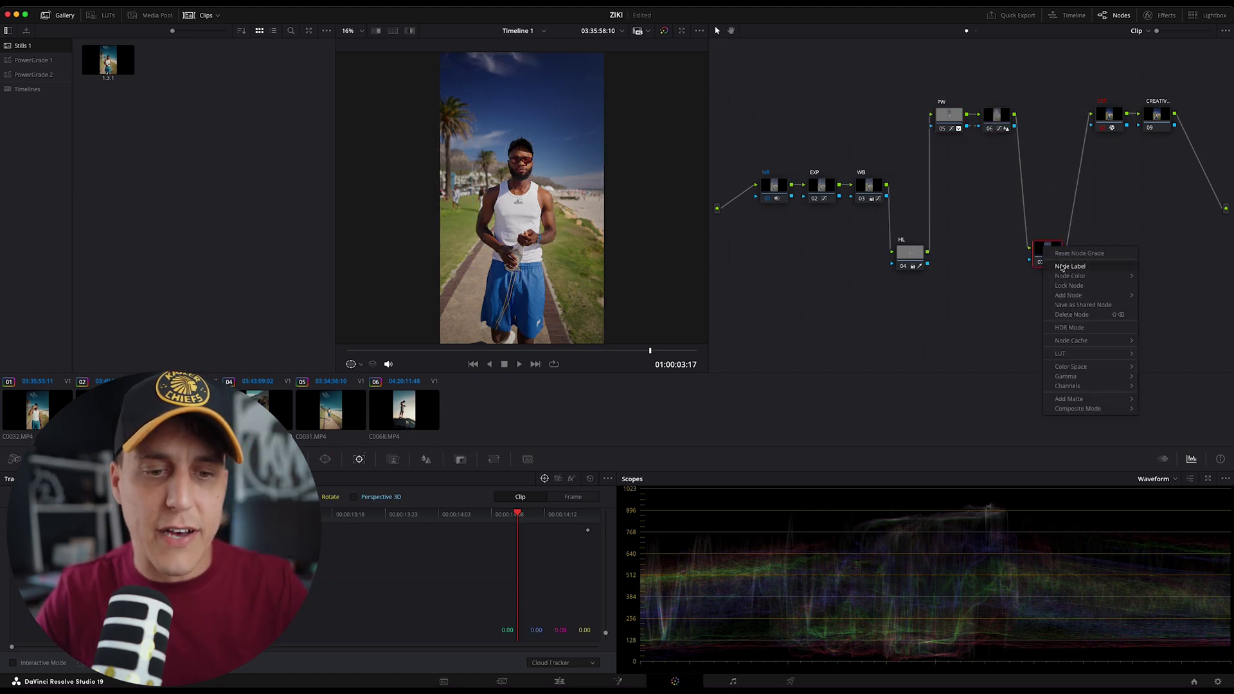
Step: Label node 07 'SKIN', eyedrop the skin tone in the qualifier, and turn on Highlight
{"action": "left_click", "coordinate": [1060, 267]}
{"action": "type", "text": "SKIN"}
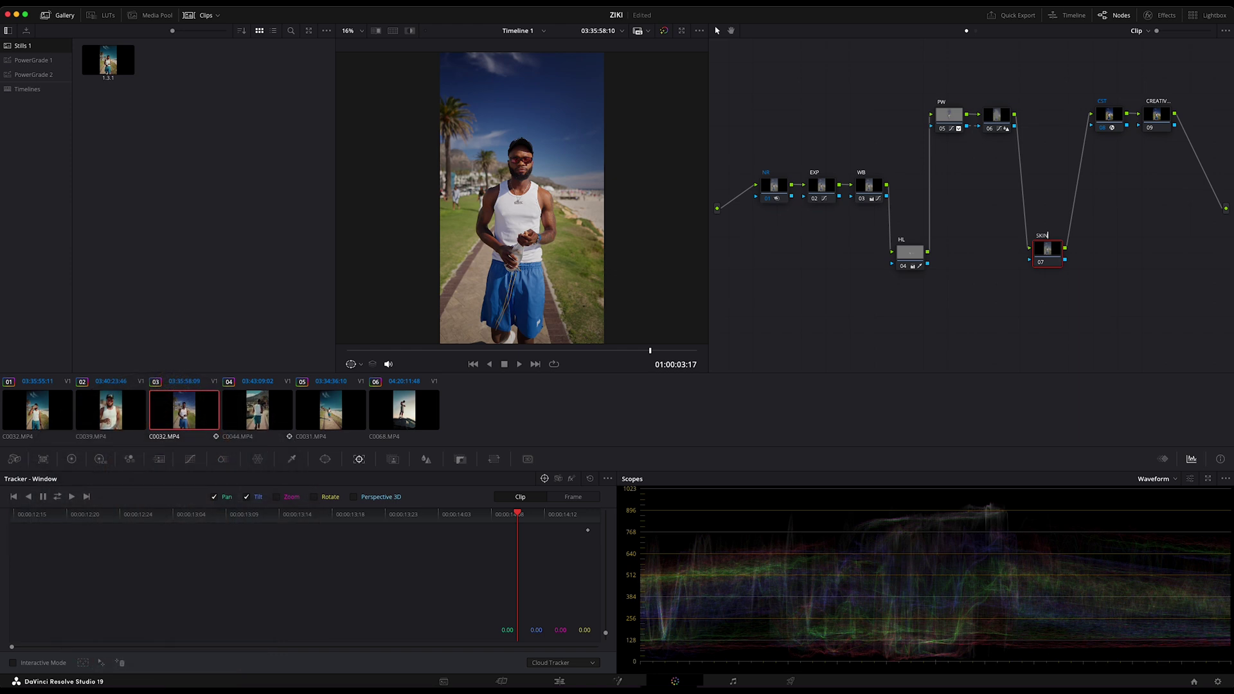
{"action": "left_click", "coordinate": [290, 460]}
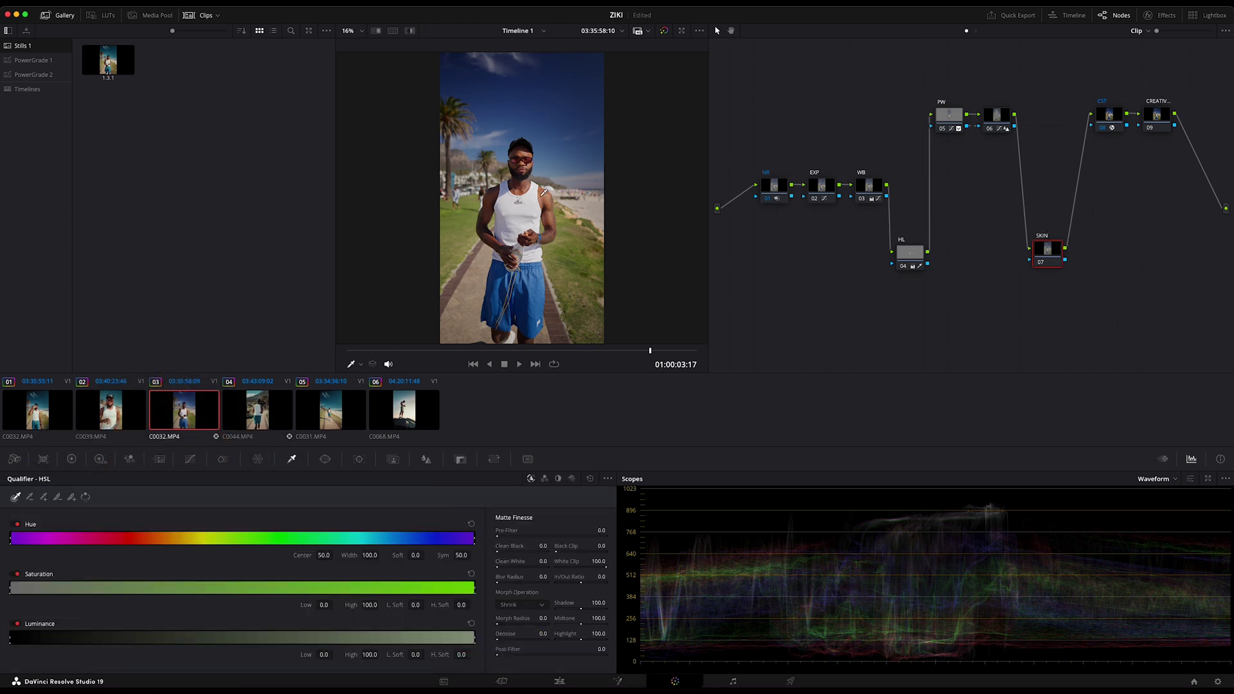
{"action": "left_click", "coordinate": [543, 191]}
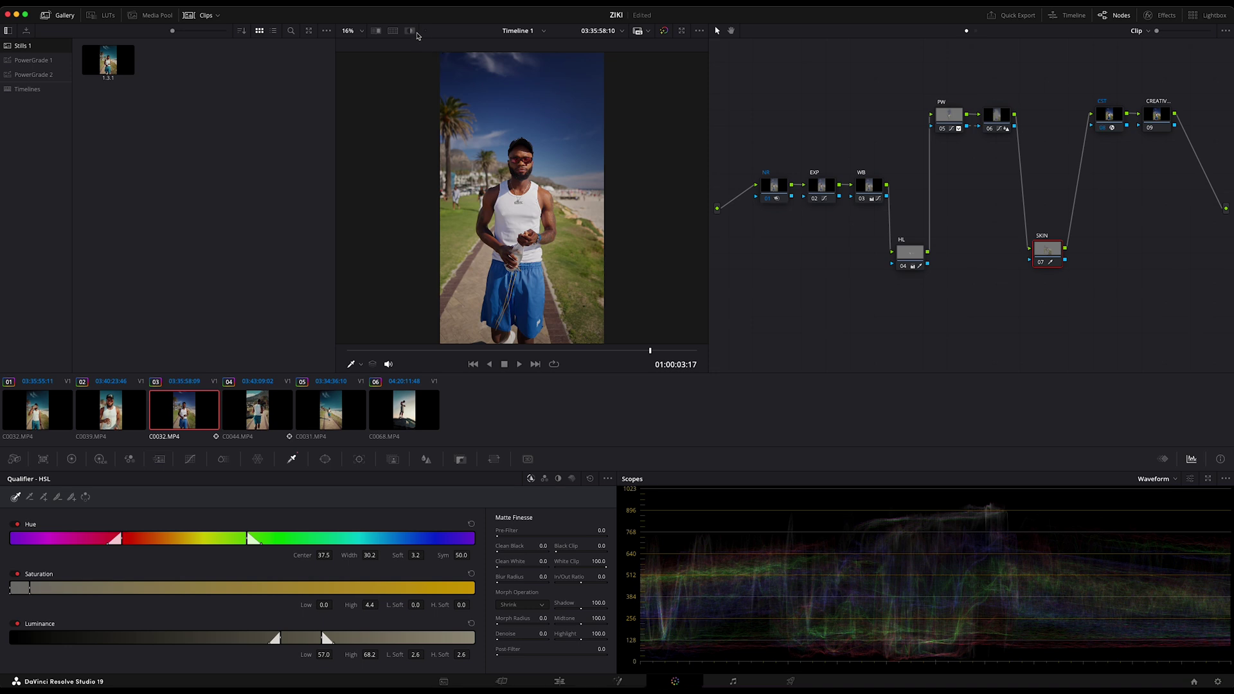
{"action": "left_click", "coordinate": [409, 30]}
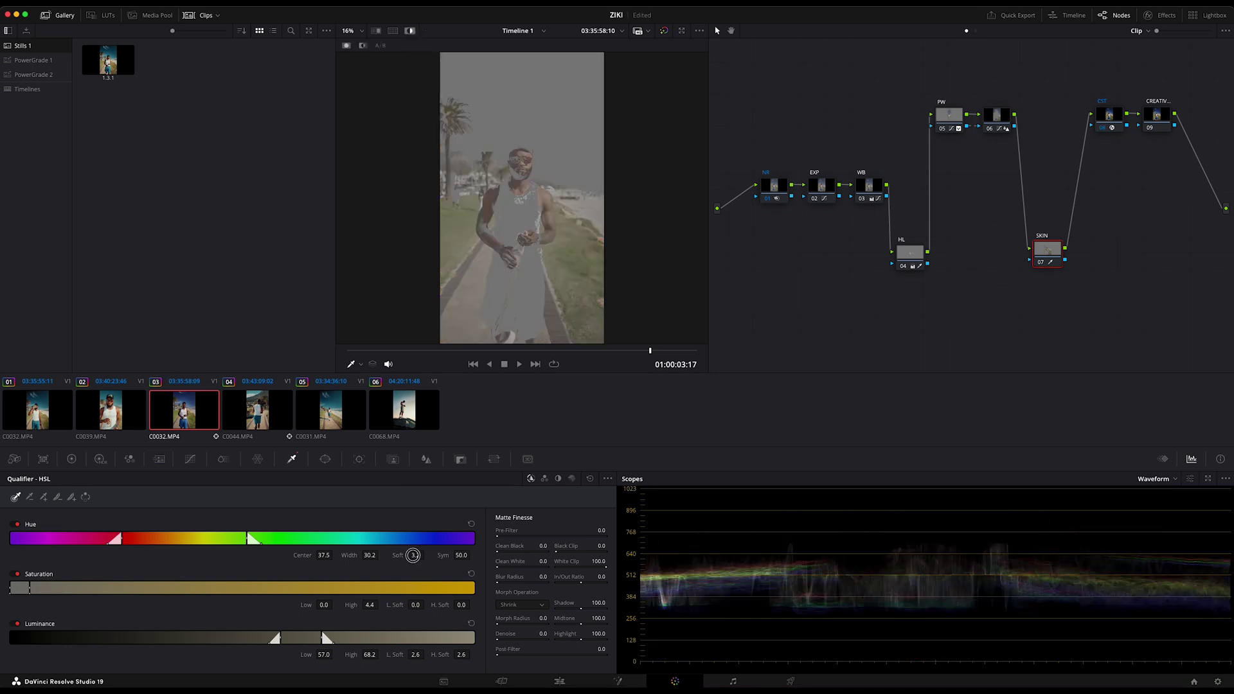
Step: Soften hue and saturation ranges, set Hue 29.6, and add matte denoise, blur and Clean Black 18.5
{"action": "left_click_drag", "start_coordinate": [413, 555], "coordinate": [297, 555]}
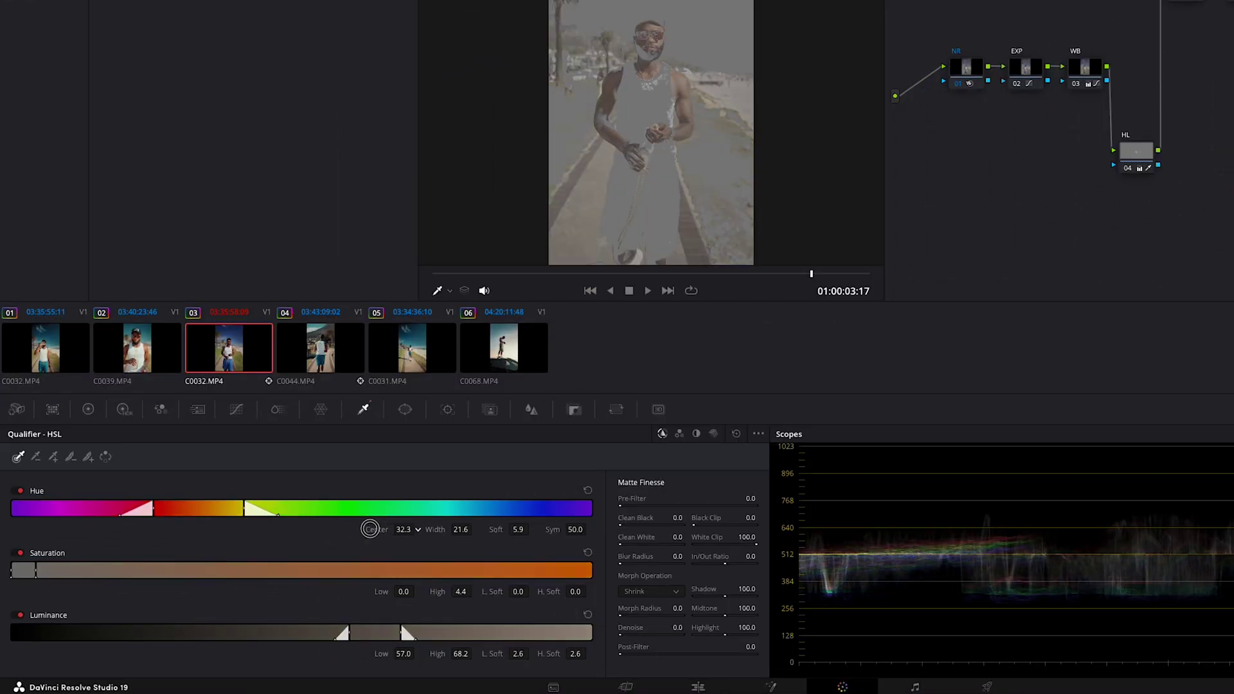
{"action": "left_click_drag", "start_coordinate": [370, 529], "coordinate": [355, 529]}
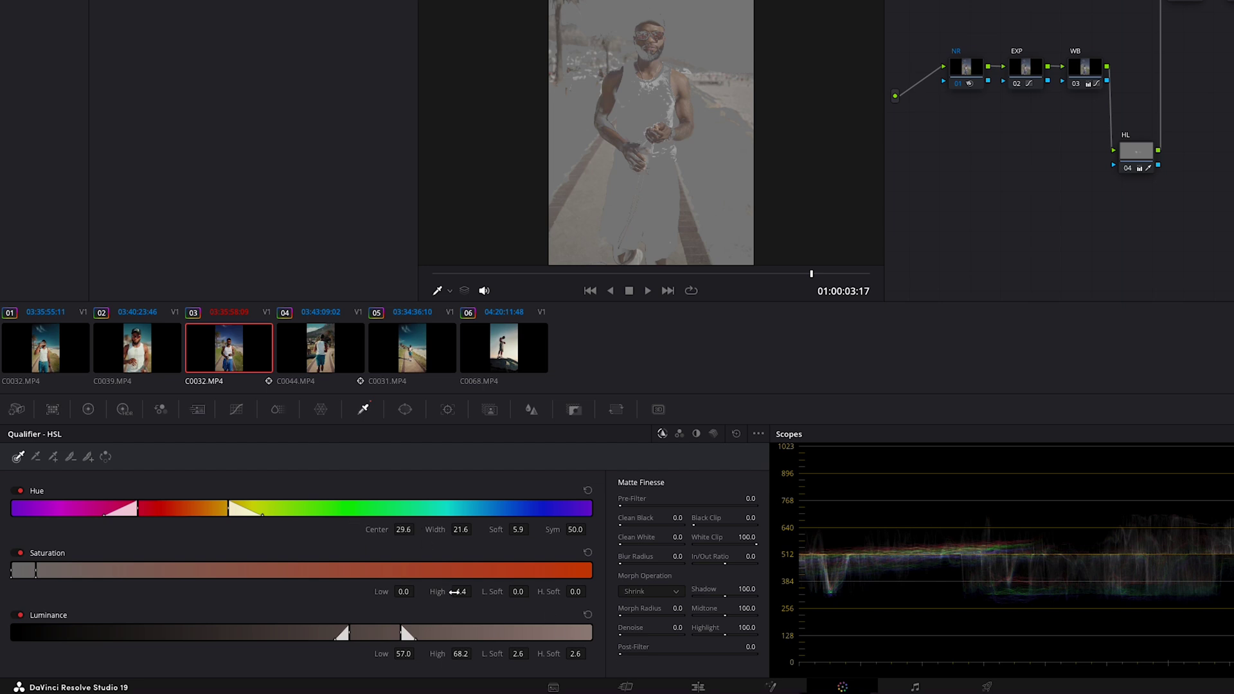
{"action": "left_click_drag", "start_coordinate": [518, 590], "coordinate": [538, 587]}
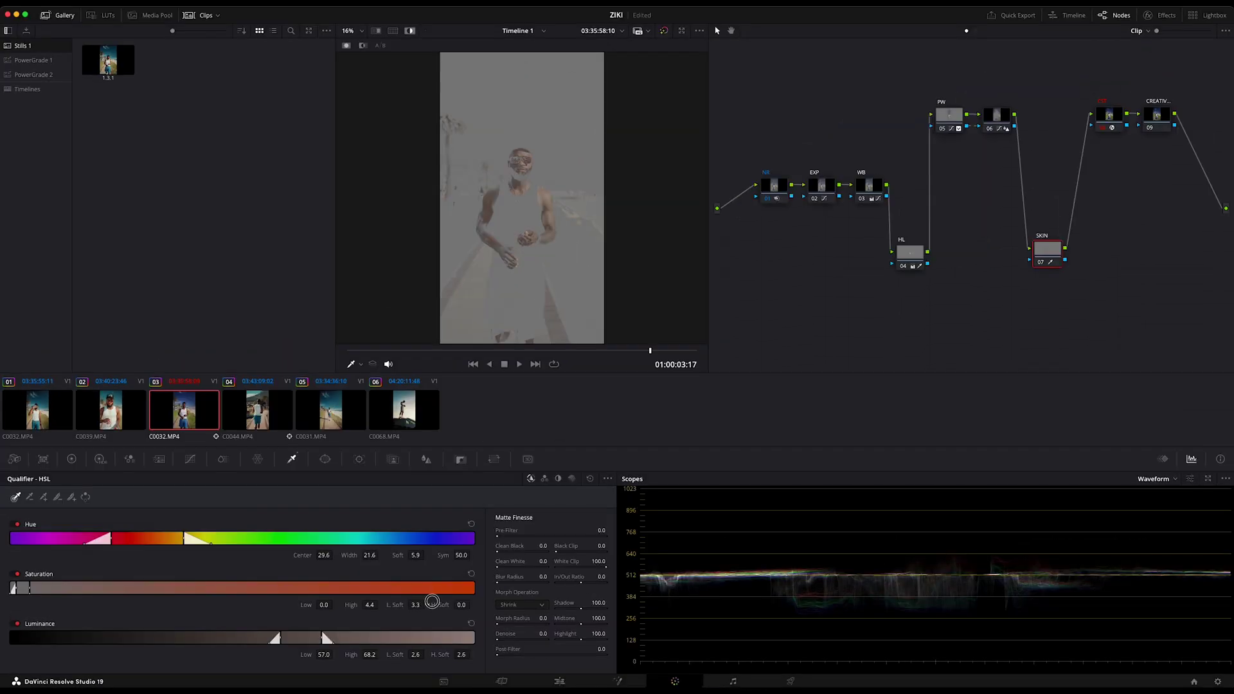
{"action": "left_click_drag", "start_coordinate": [432, 601], "coordinate": [417, 604]}
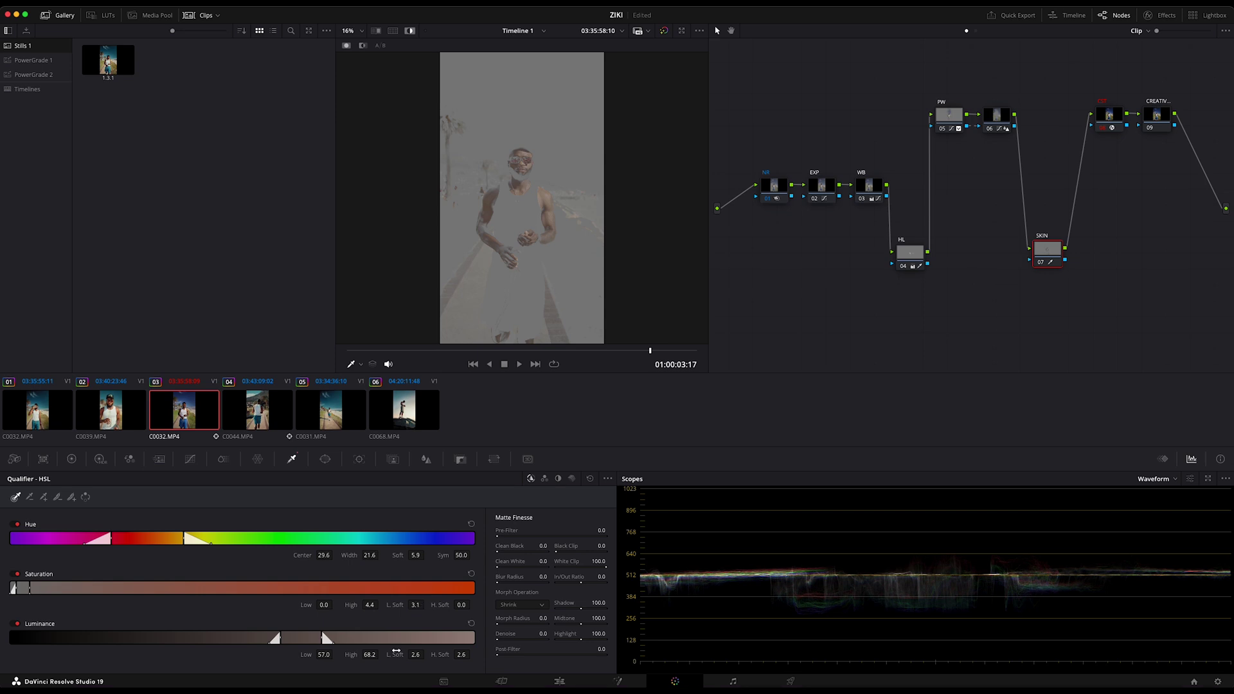
{"action": "left_click_drag", "start_coordinate": [322, 653], "coordinate": [323, 655]}
{"action": "left_click_drag", "start_coordinate": [504, 638], "coordinate": [565, 635]}
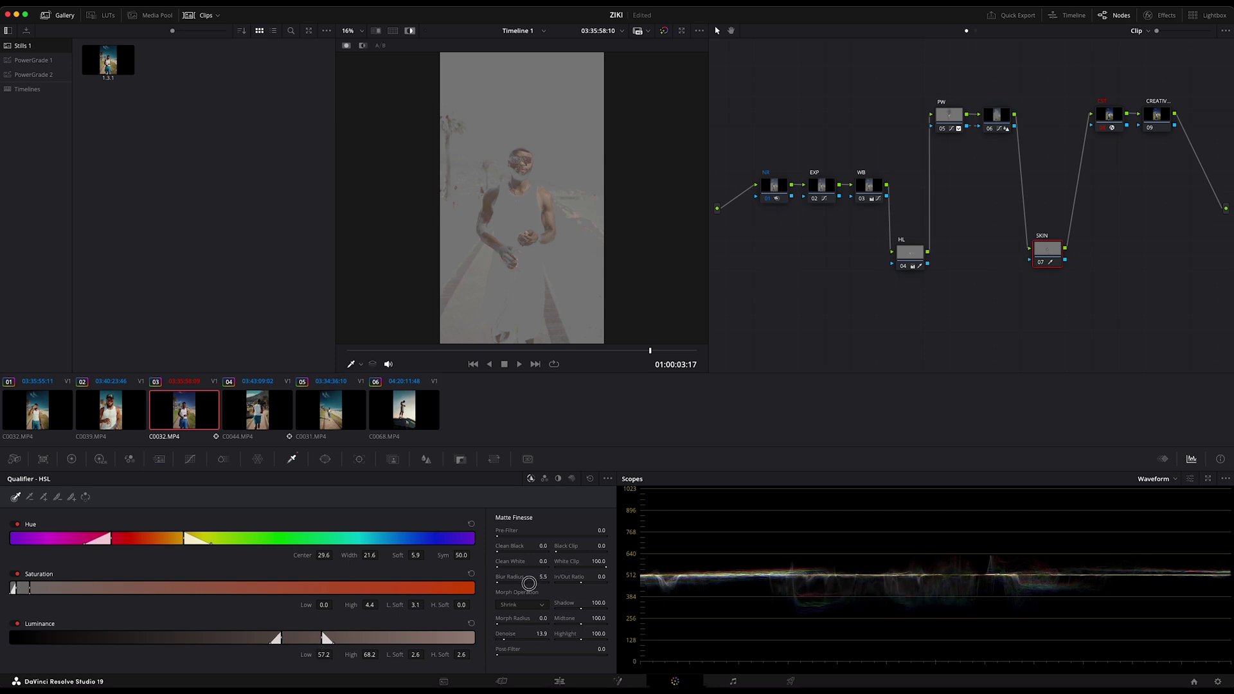
{"action": "left_click_drag", "start_coordinate": [533, 583], "coordinate": [572, 584]}
{"action": "left_click_drag", "start_coordinate": [499, 550], "coordinate": [586, 551]}
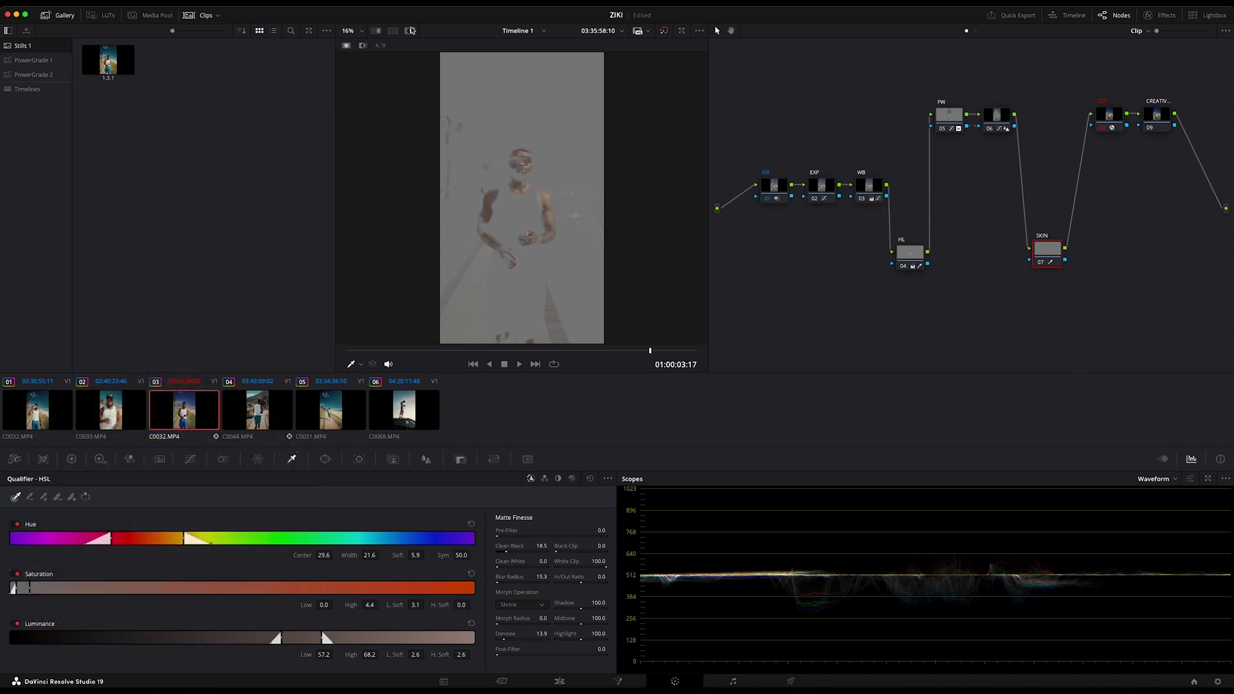
Step: Drag the SKIN node's Mid/Detail to -12.50 in the Primaries Color Wheels
{"action": "left_click", "coordinate": [71, 460]}
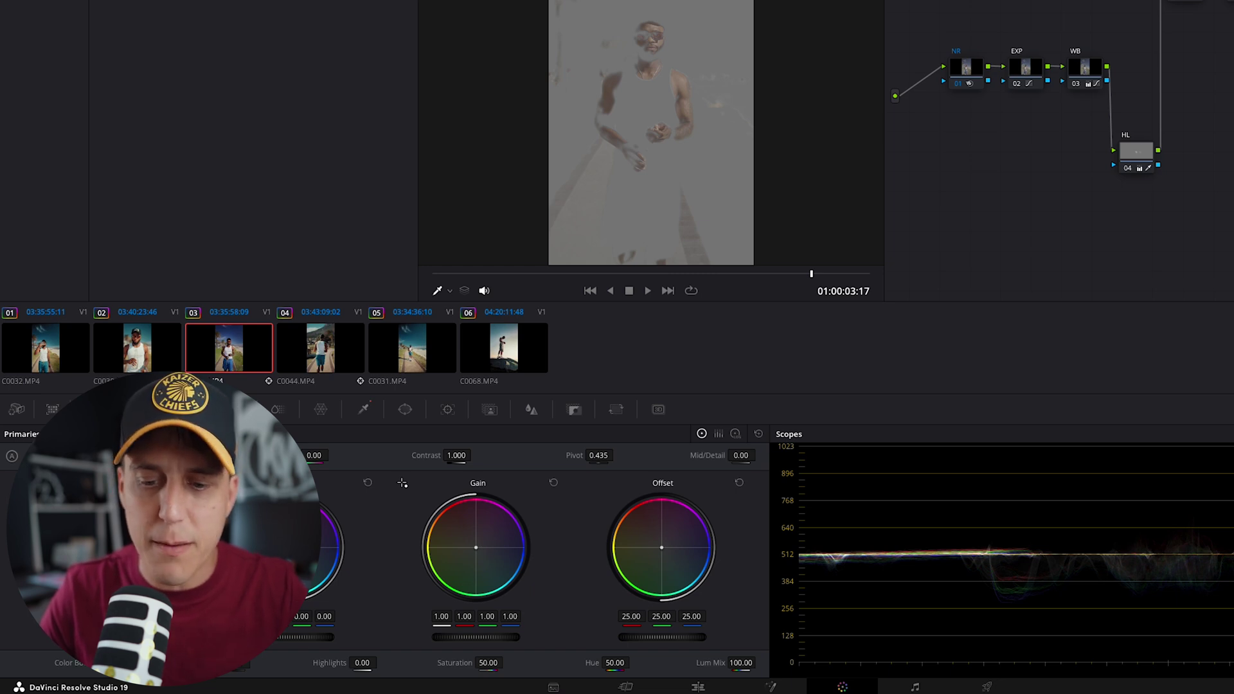
{"action": "left_click_drag", "start_coordinate": [741, 457], "coordinate": [725, 459]}
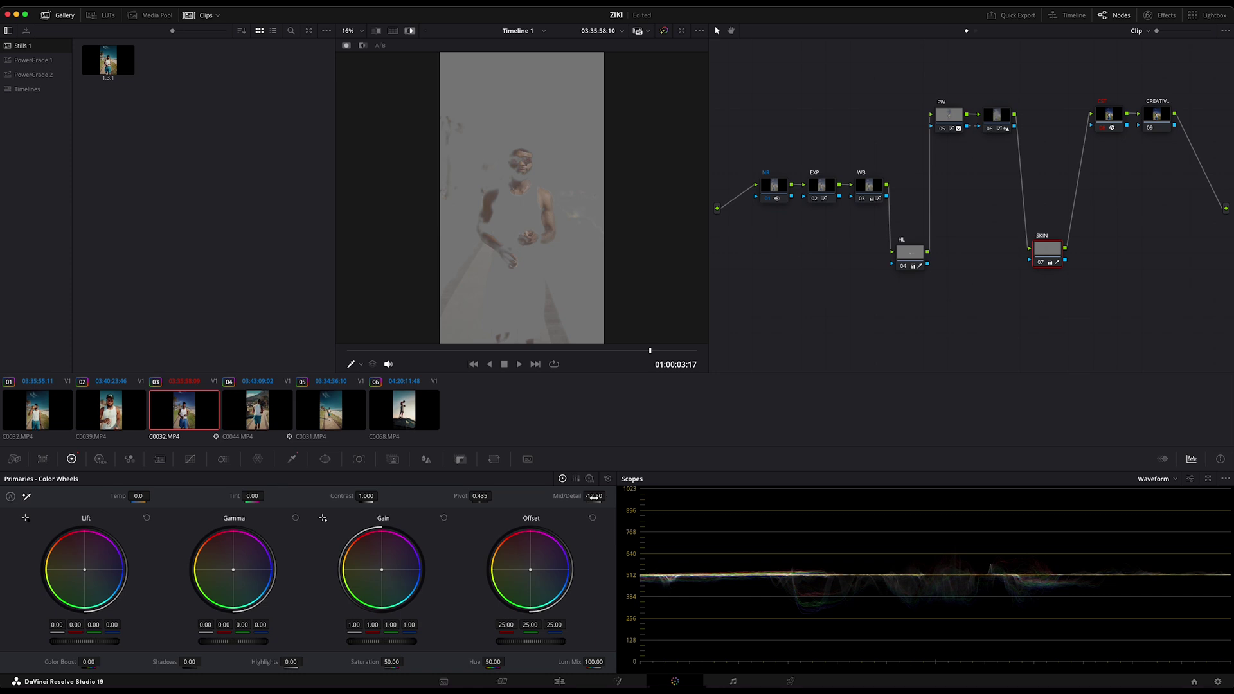
Step: Switch the scope to Vectorscope with Show 2x Zoom, toggling Highlight to compare
{"action": "left_click", "coordinate": [1157, 479]}
{"action": "left_click", "coordinate": [1173, 512]}
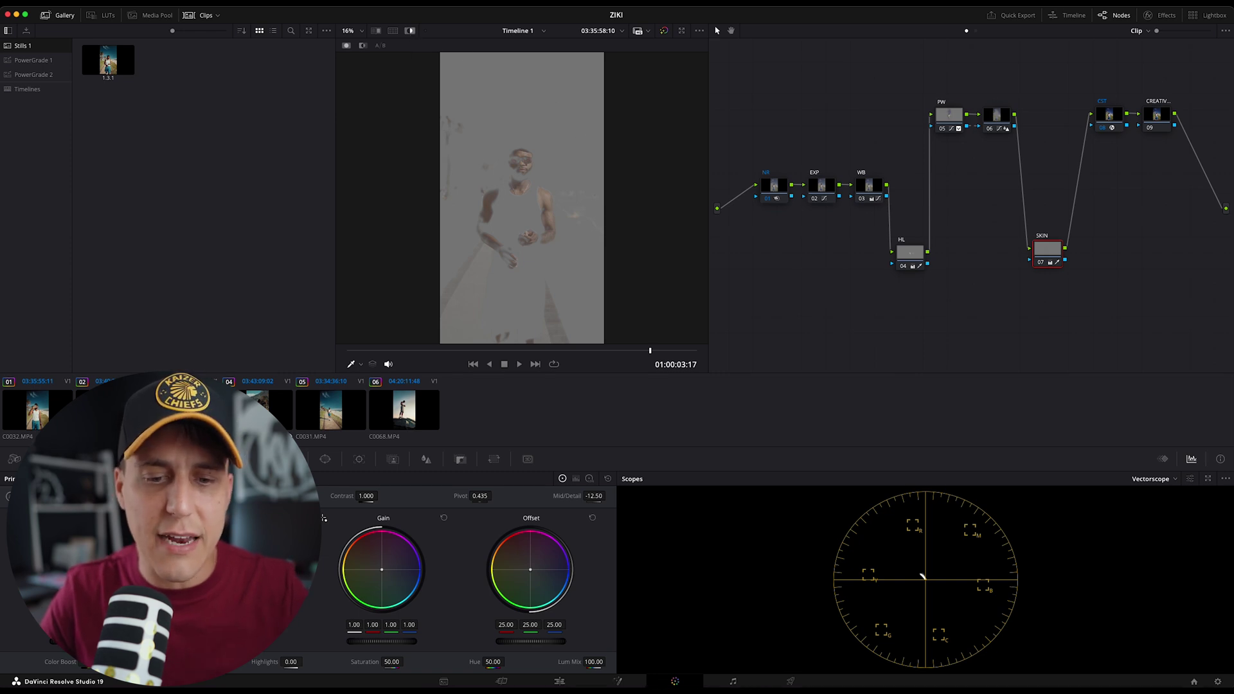
{"action": "left_click", "coordinate": [411, 32]}
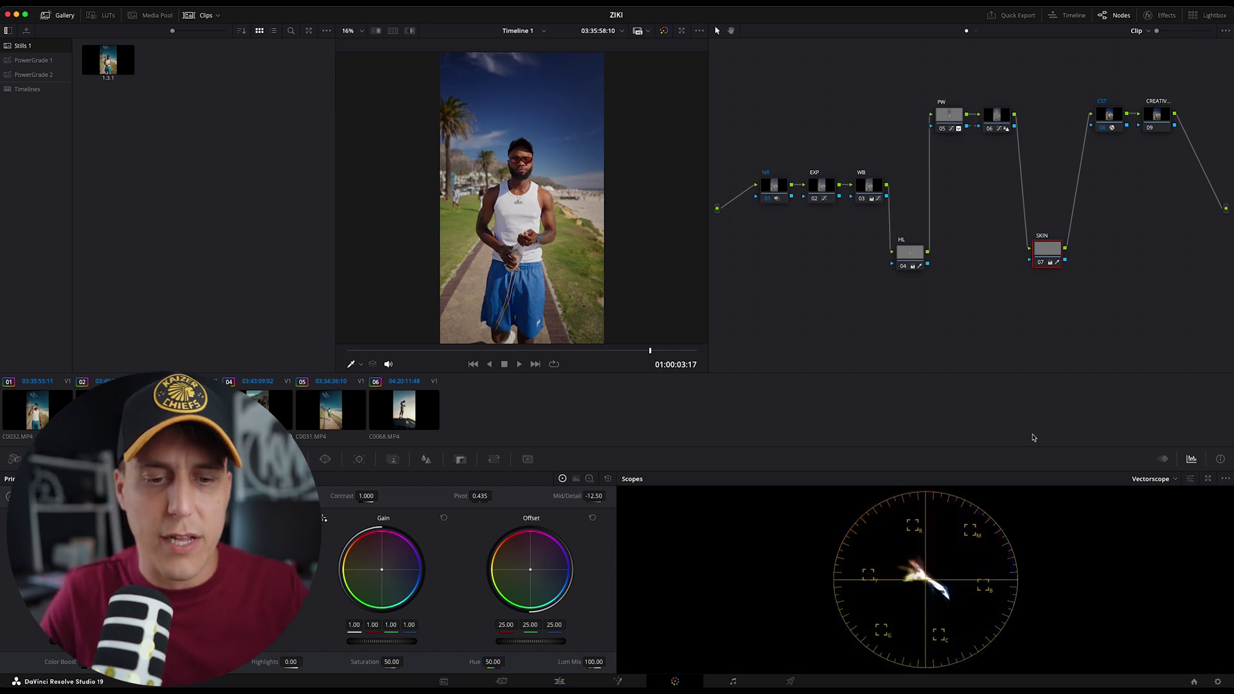
{"action": "left_click", "coordinate": [409, 31]}
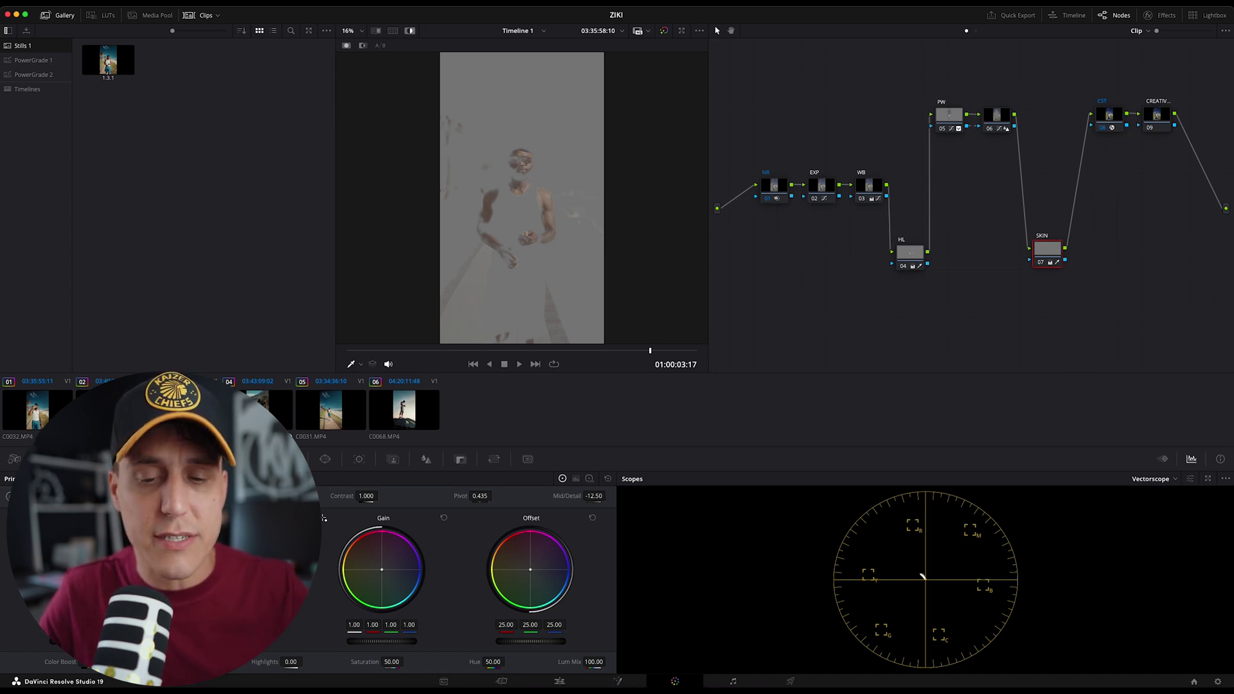
{"action": "left_click", "coordinate": [1189, 480]}
{"action": "left_click", "coordinate": [1144, 615]}
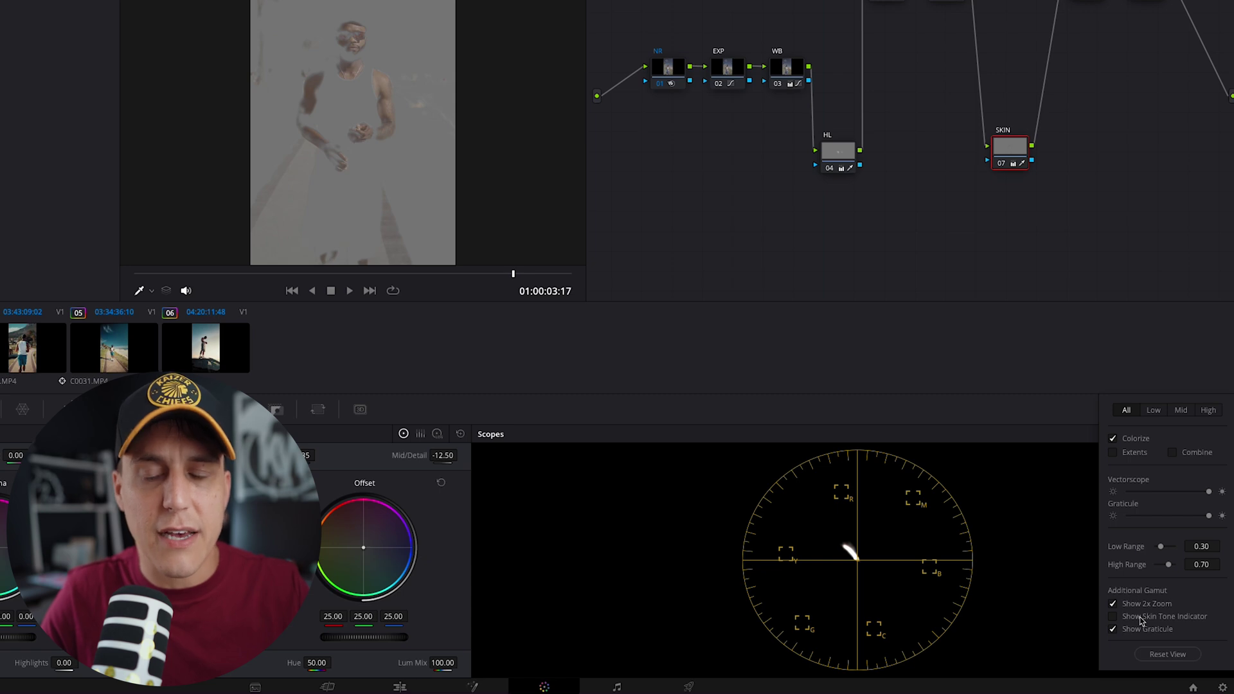
Step: Turn on Show Skin Tone Indicator in the vectorscope settings and dismiss the popup
{"action": "left_click", "coordinate": [1140, 620]}
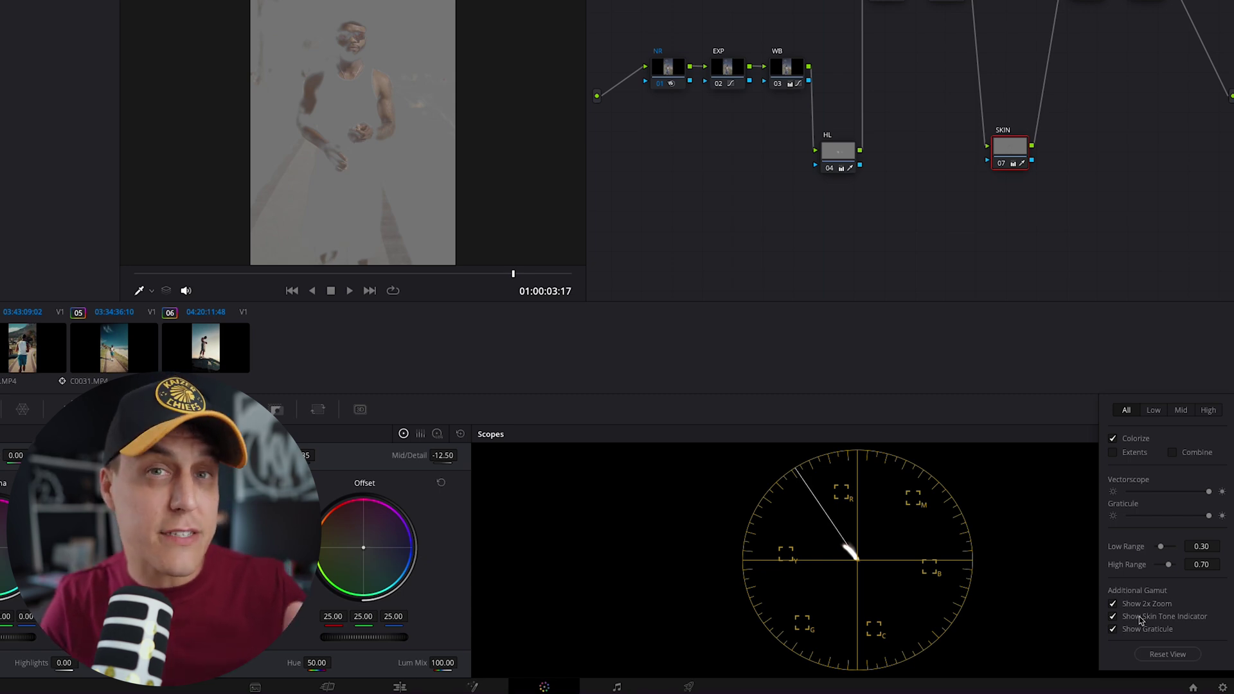
{"action": "left_click", "coordinate": [919, 359]}
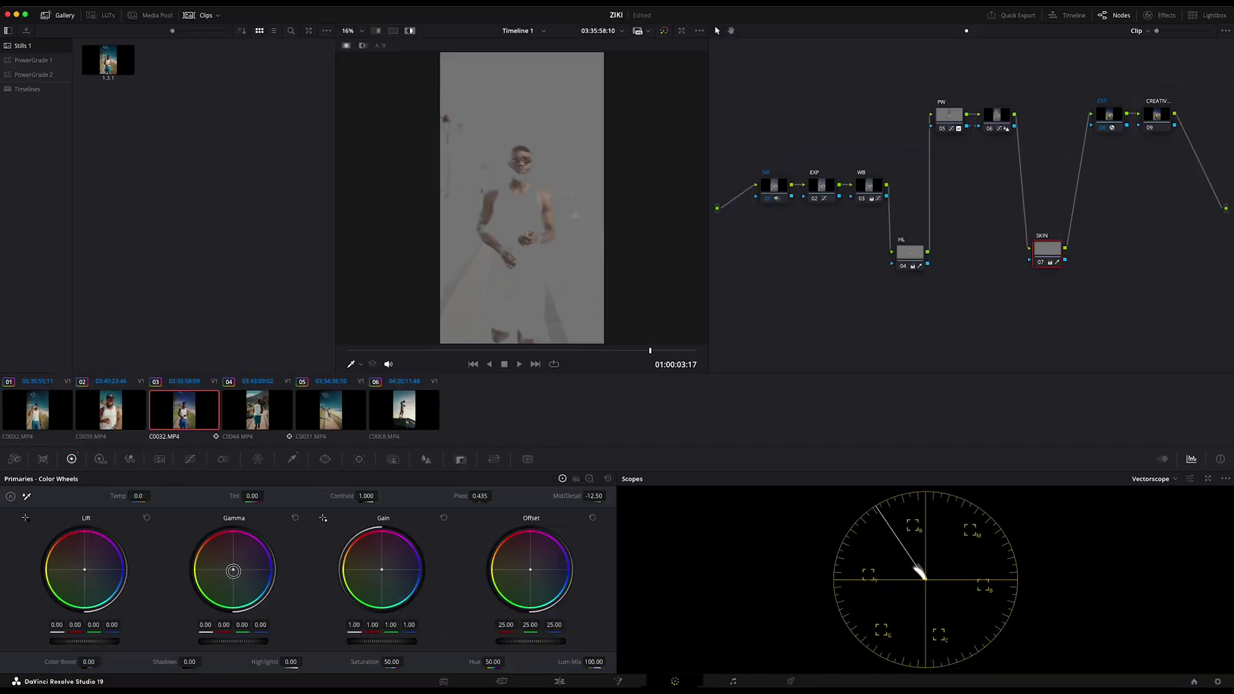
Step: Turn off Highlight, re-enable the SKIN node, and set the viewer zoom to 16%
{"action": "left_click_drag", "start_coordinate": [234, 571], "coordinate": [233, 572]}
{"action": "left_click", "coordinate": [410, 31]}
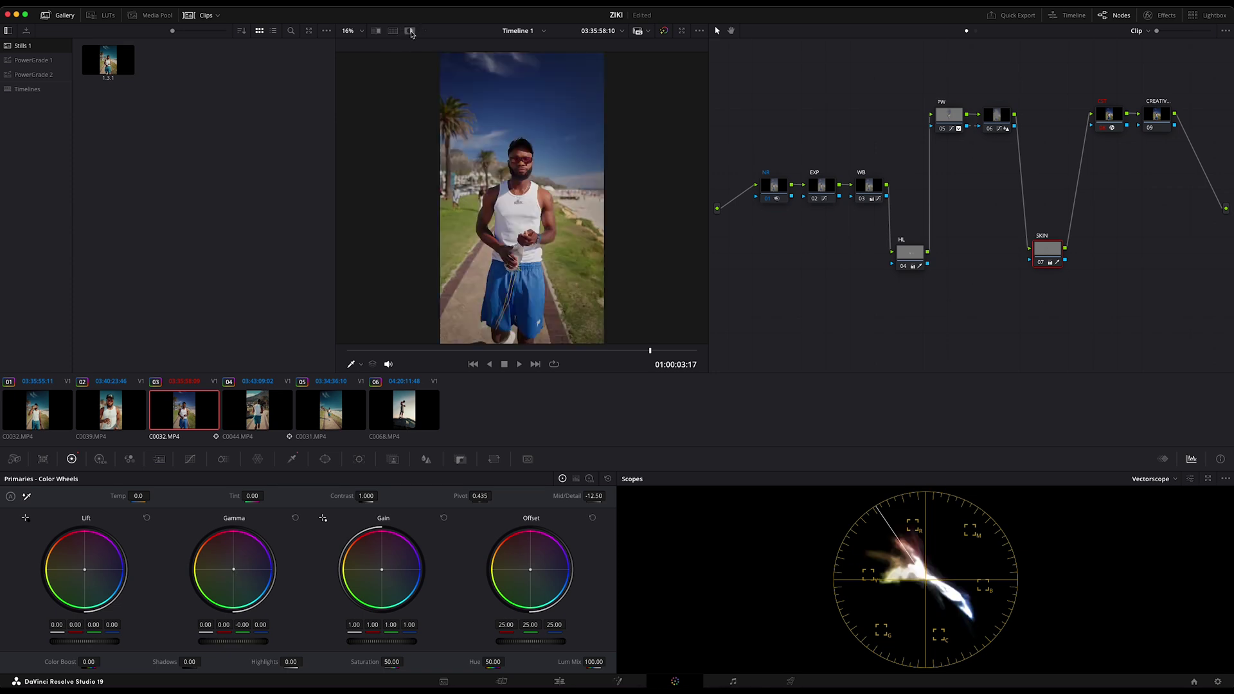
{"action": "mouse_move", "coordinate": [1041, 264]}
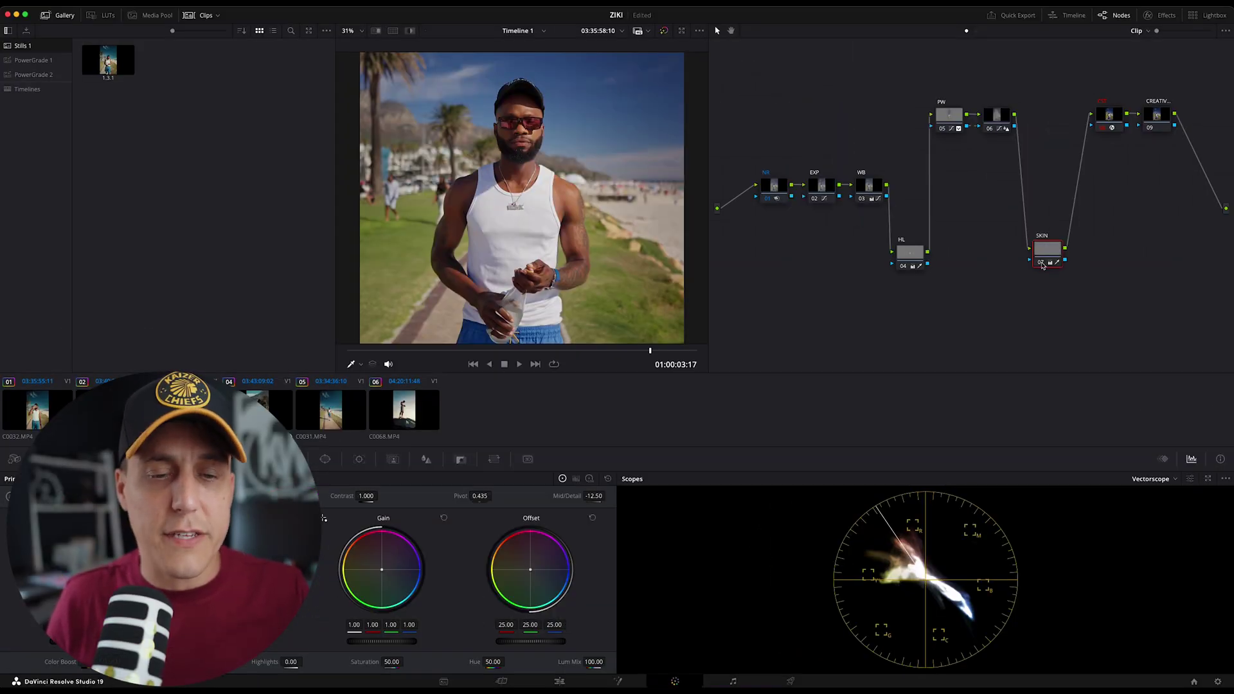
{"action": "left_click", "coordinate": [1042, 264]}
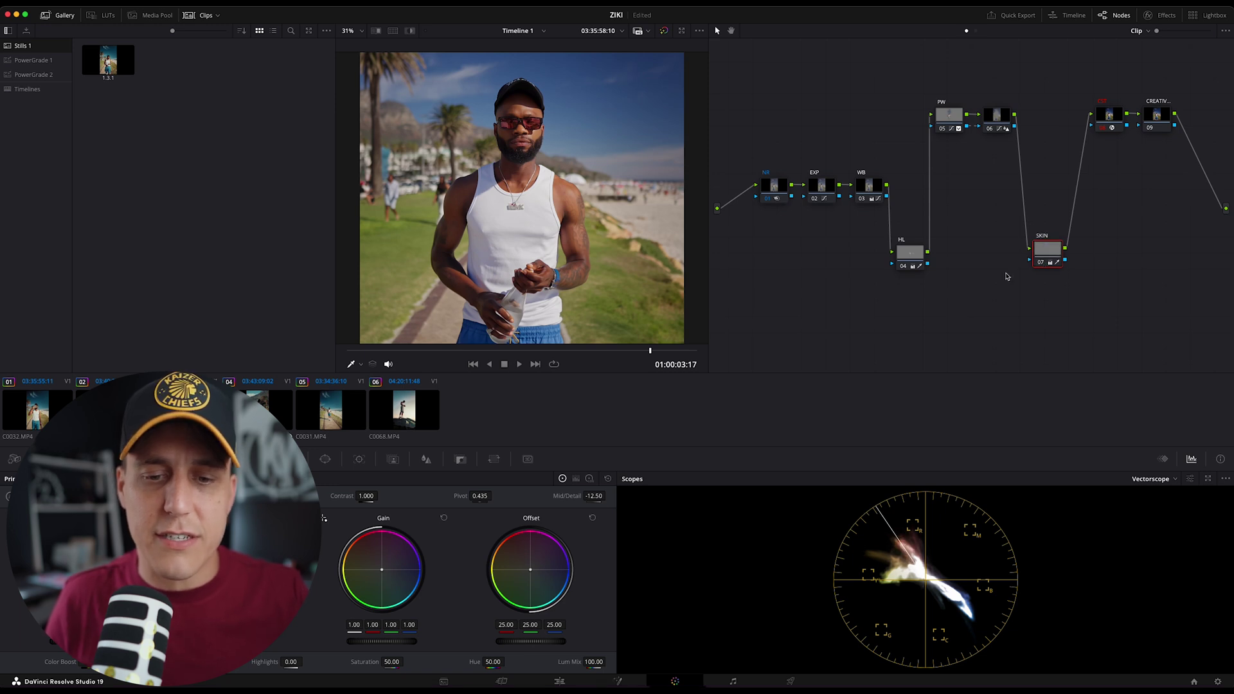
{"action": "left_click", "coordinate": [351, 30]}
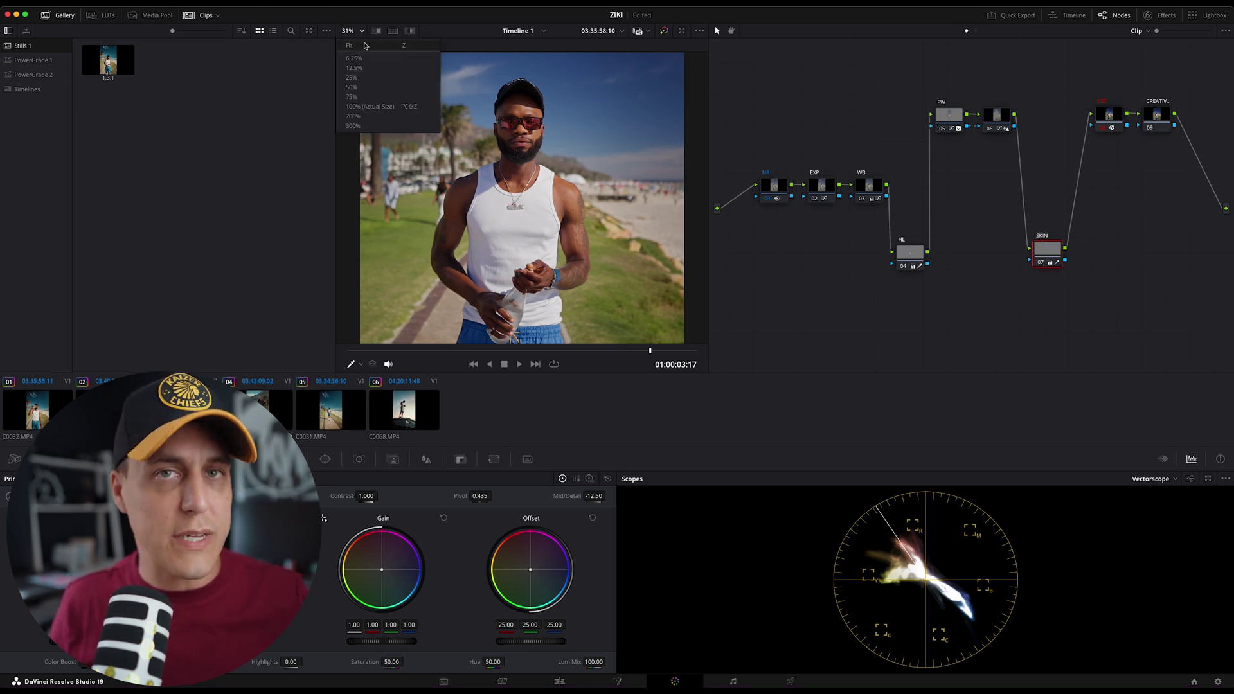
{"action": "left_click", "coordinate": [355, 67]}
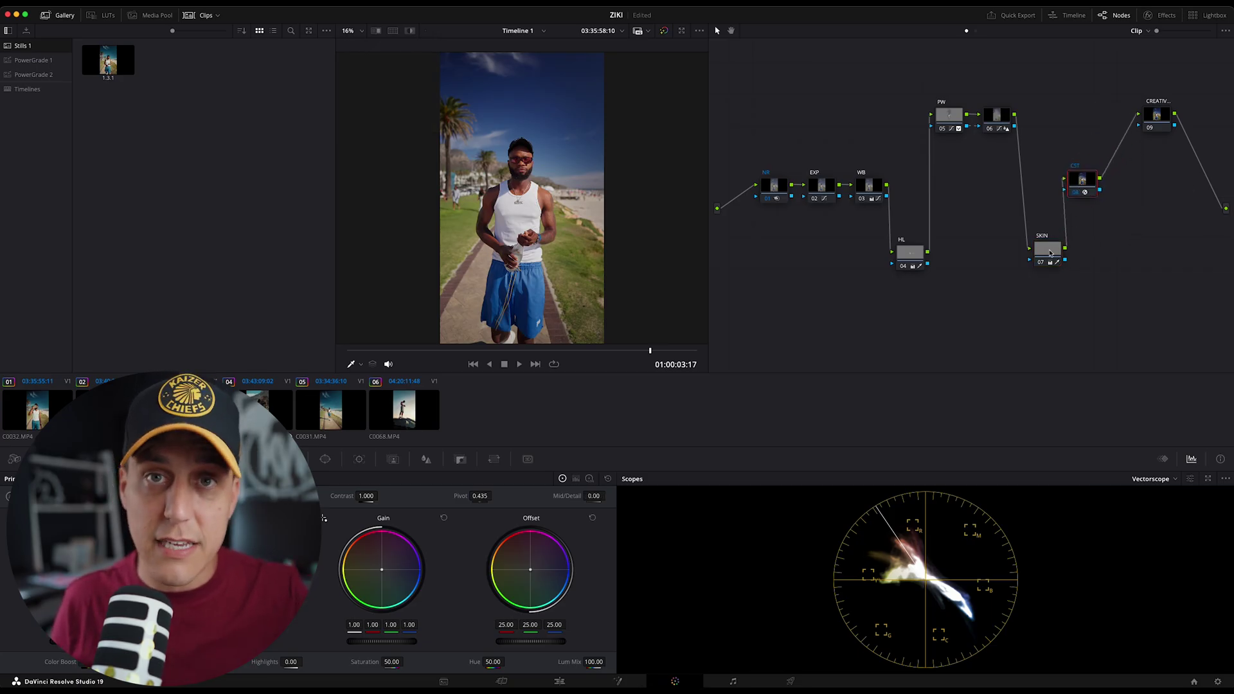
Step: Rearrange the nodes, placing CREATIVE beside CST and shifting the tree left
{"action": "left_click_drag", "start_coordinate": [1050, 254], "coordinate": [1043, 255]}
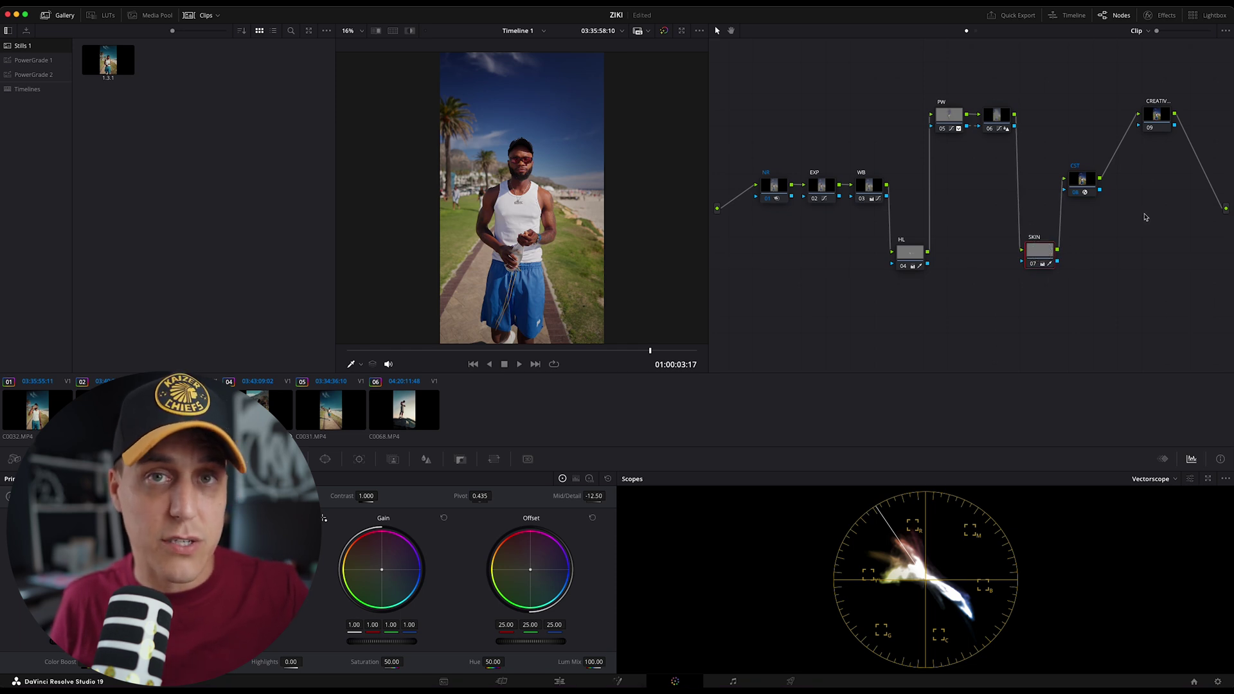
{"action": "left_click_drag", "start_coordinate": [1155, 119], "coordinate": [1124, 181]}
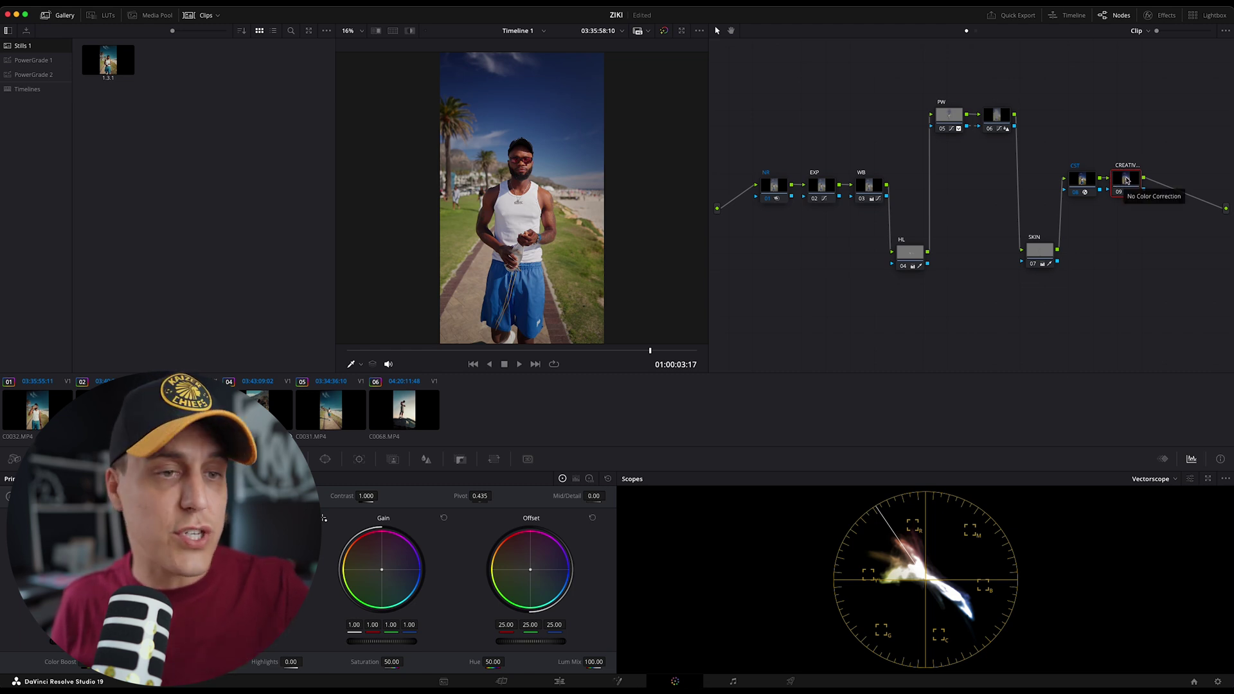
{"action": "left_click_drag", "start_coordinate": [1141, 294], "coordinate": [753, 86]}
{"action": "left_click_drag", "start_coordinate": [769, 189], "coordinate": [748, 189]}
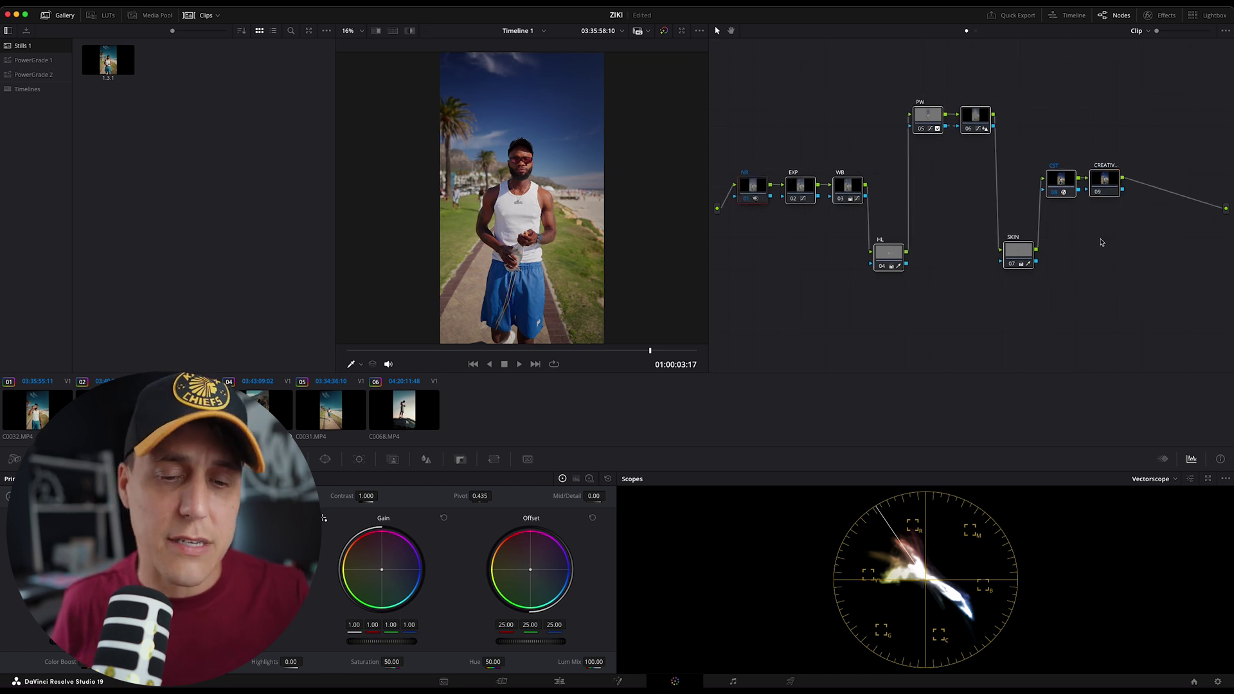
Step: Apply a creative LUT from LUT > KYLE > WEBSITE LUTS to the CREATIVE node
{"action": "right_click", "coordinate": [1117, 191]}
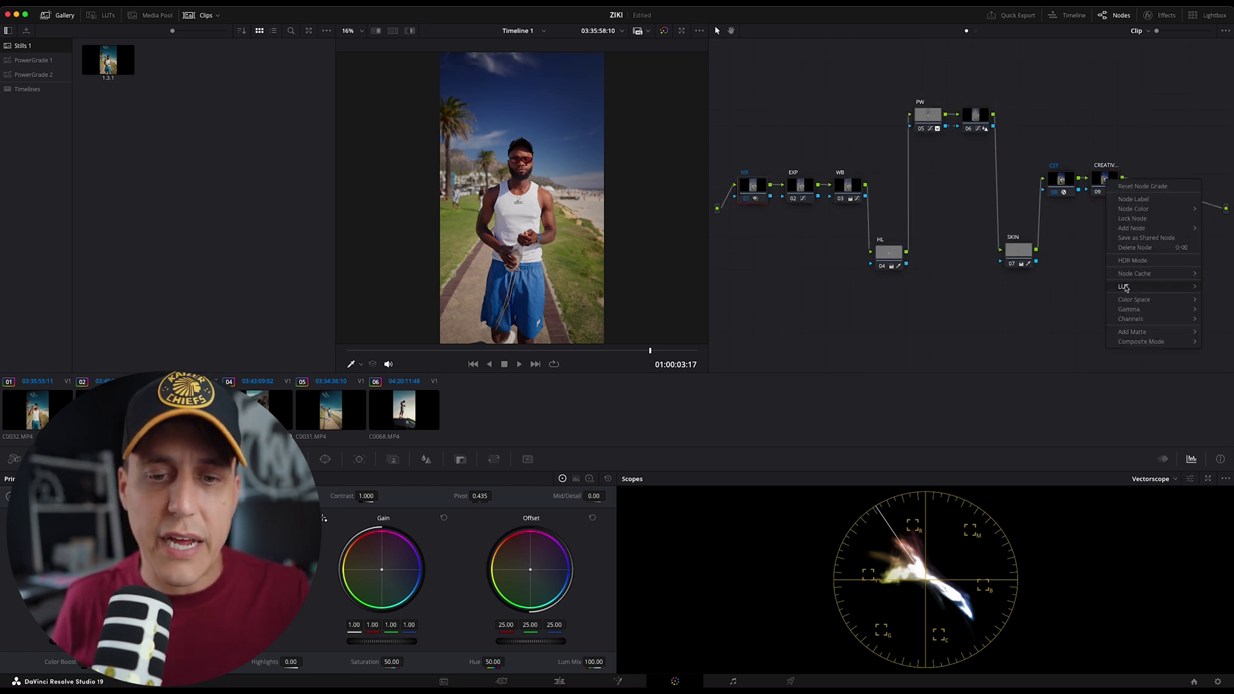
{"action": "mouse_move", "coordinate": [1124, 287]}
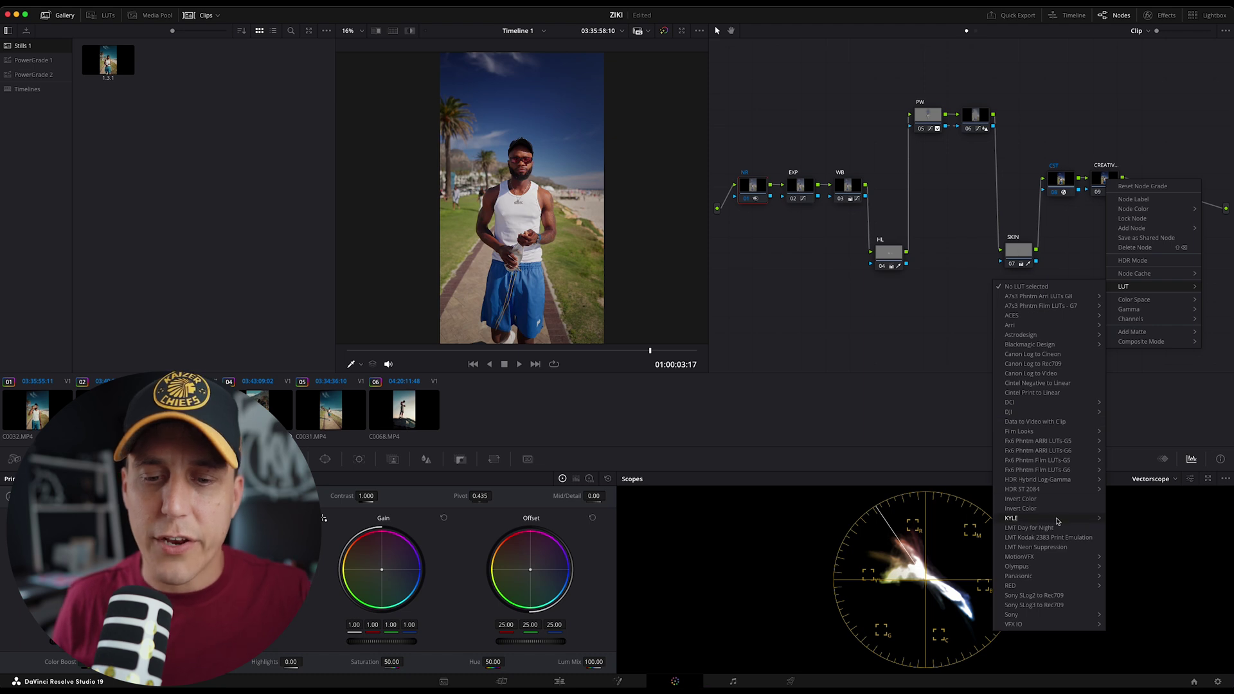
{"action": "mouse_move", "coordinate": [1059, 520]}
{"action": "mouse_move", "coordinate": [1154, 587]}
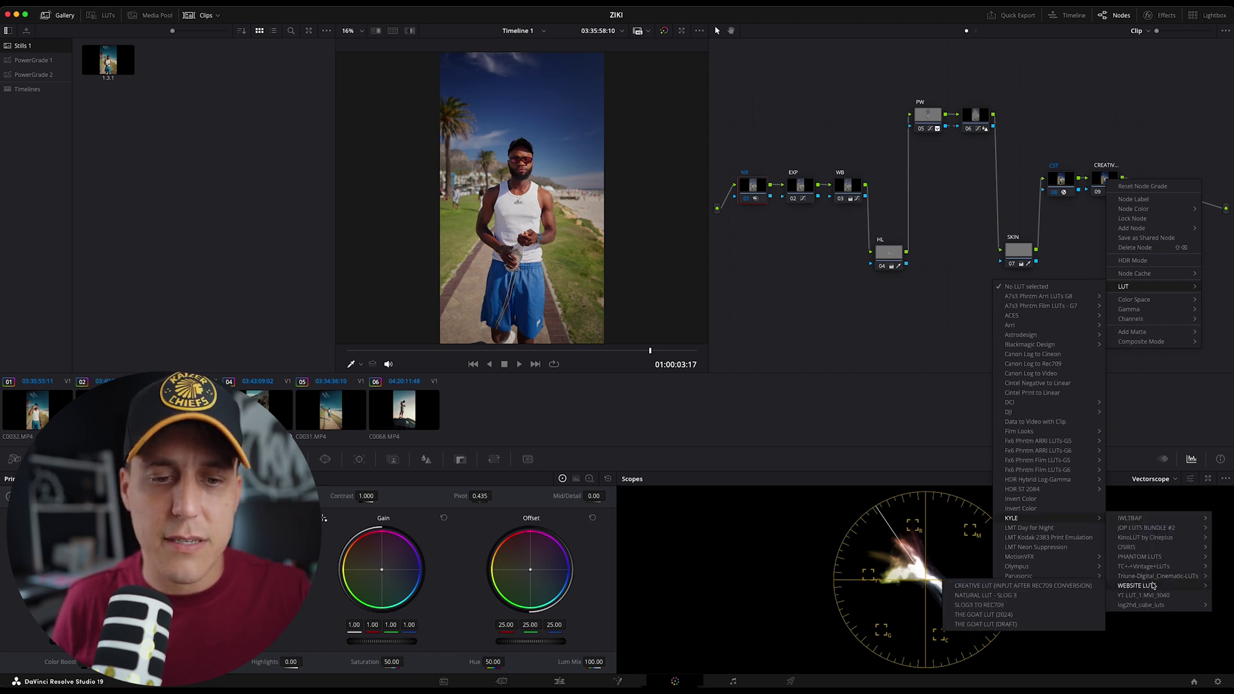
{"action": "left_click", "coordinate": [999, 590]}
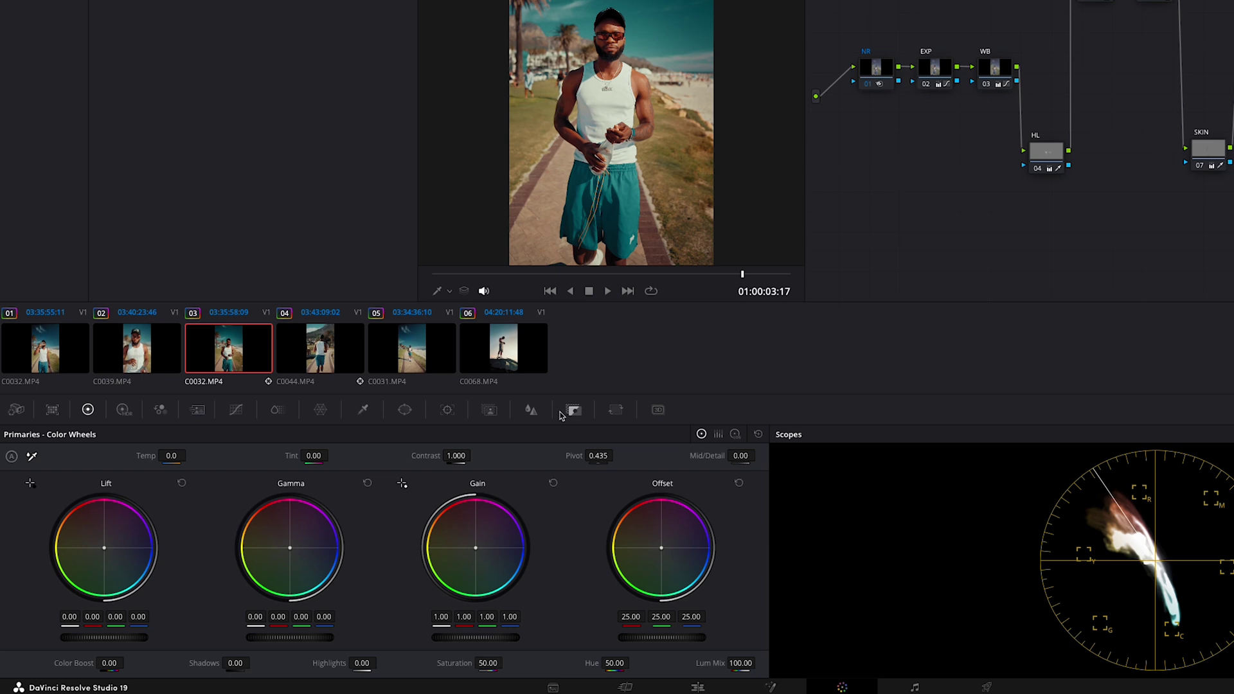
Step: Set the CREATIVE node's Key Output Gain to 0.700 and toggle the node to compare
{"action": "left_click", "coordinate": [461, 459]}
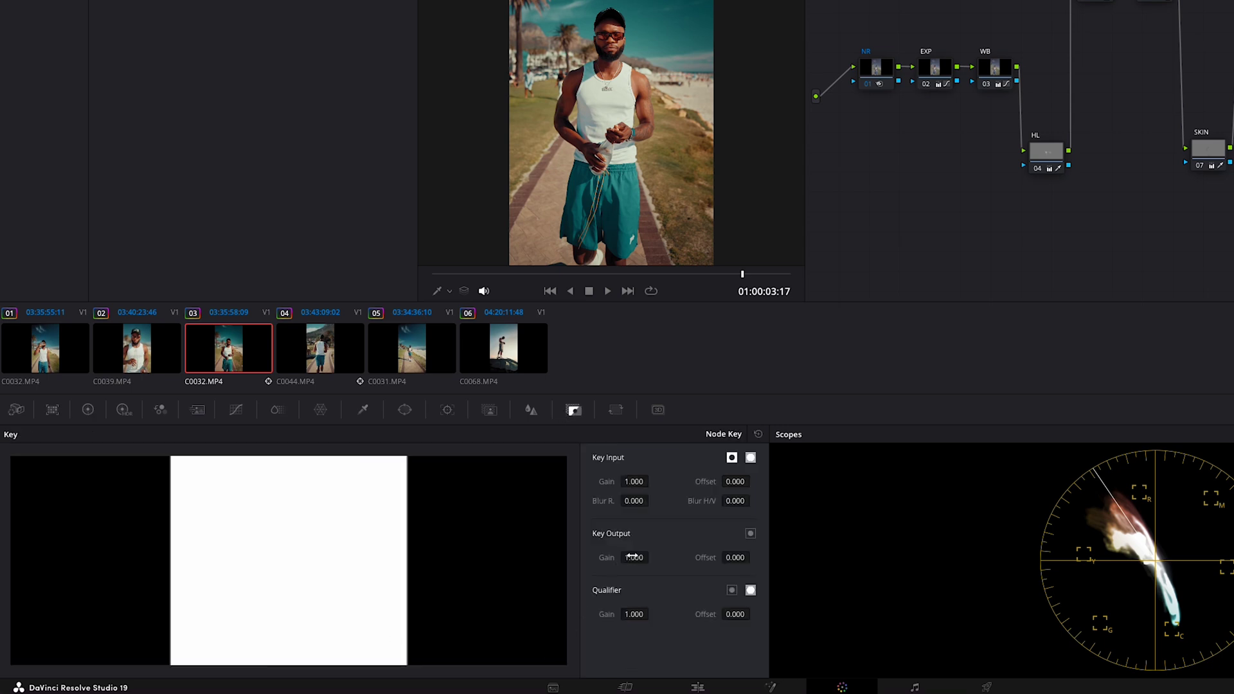
{"action": "mouse_move", "coordinate": [630, 559]}
{"action": "left_mouse_down"}
{"action": "mouse_move", "coordinate": [129, 570]}
{"action": "mouse_move", "coordinate": [144, 567]}
{"action": "left_mouse_up"}
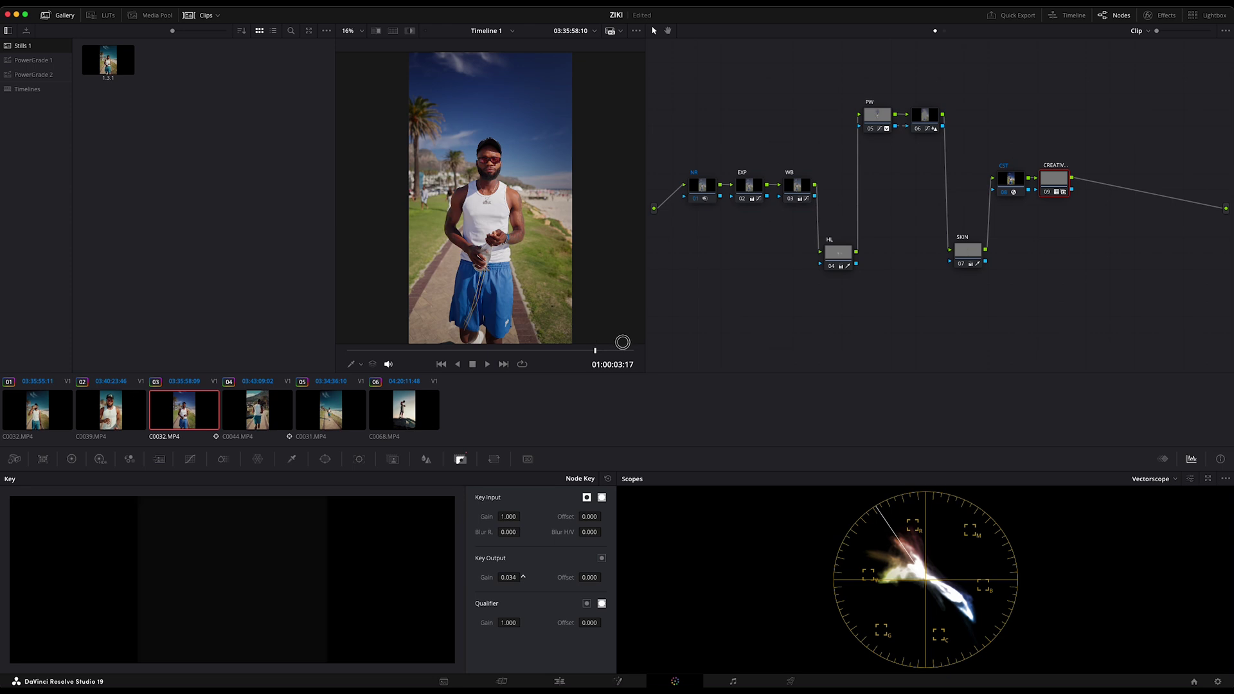
{"action": "left_click_drag", "start_coordinate": [623, 342], "coordinate": [940, 331]}
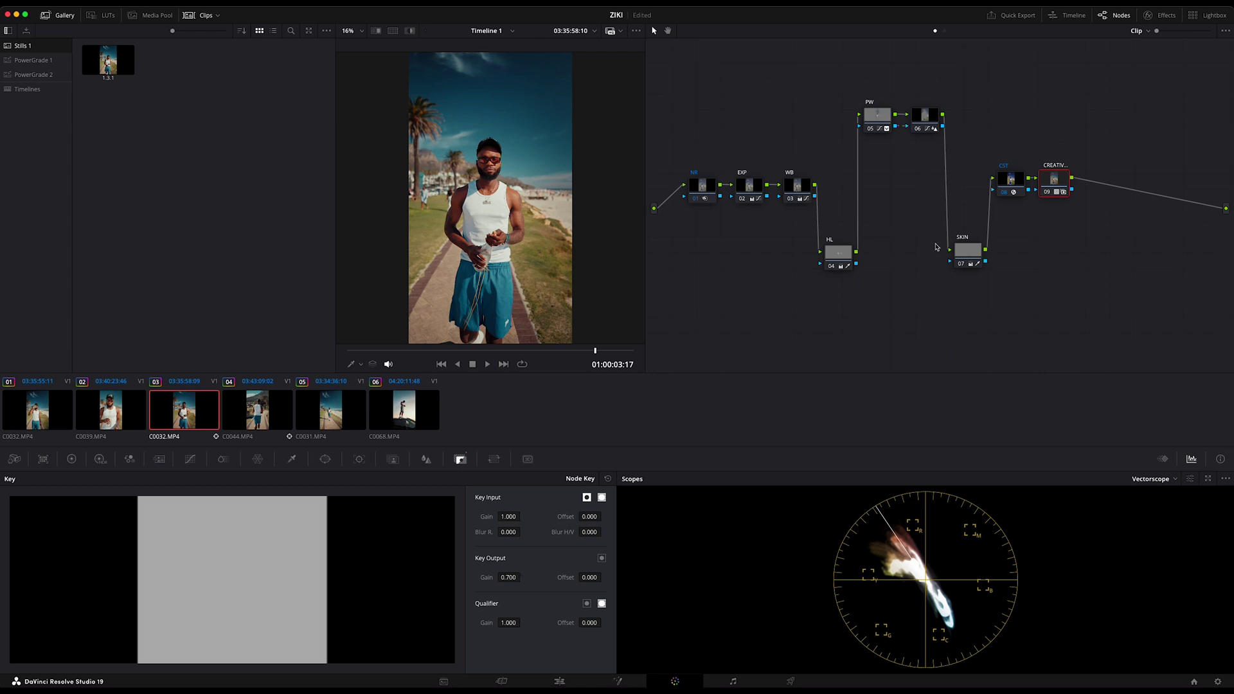
{"action": "left_click", "coordinate": [1047, 193]}
{"action": "left_click", "coordinate": [1047, 193]}
{"action": "left_click", "coordinate": [1047, 193]}
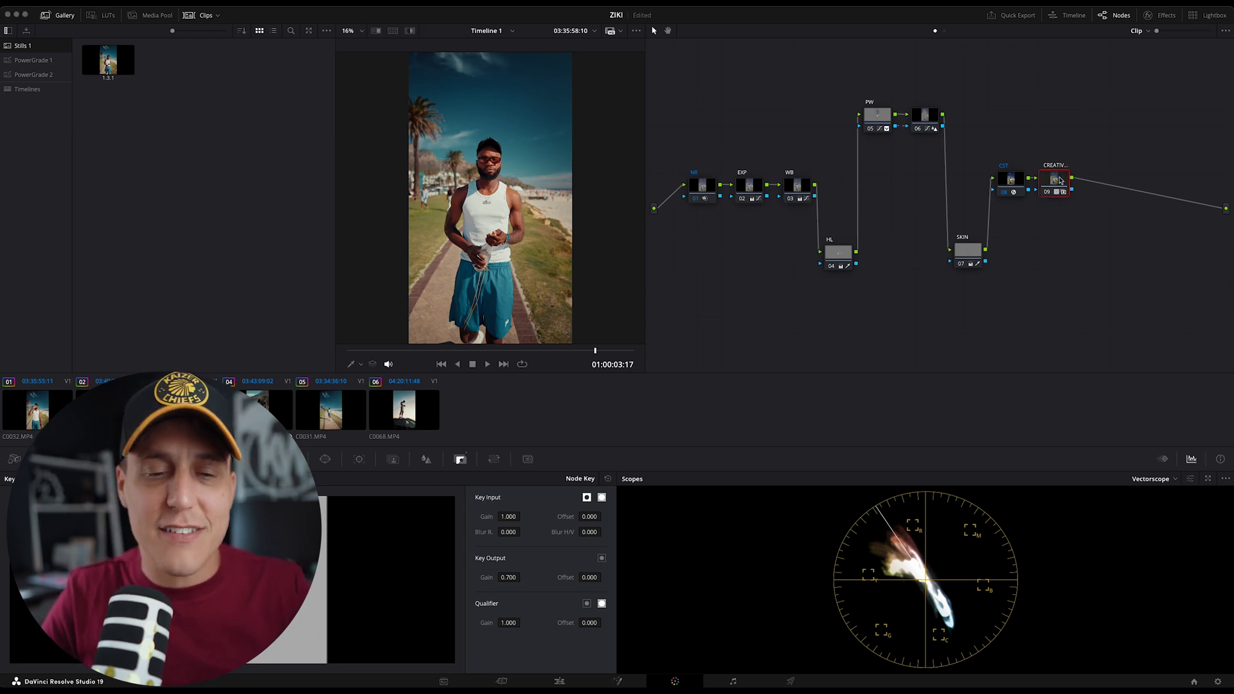
Step: Add a serial node after CREATIVE, label it GLOW, and move it below the main chain
{"action": "key", "text": "alt+s"}
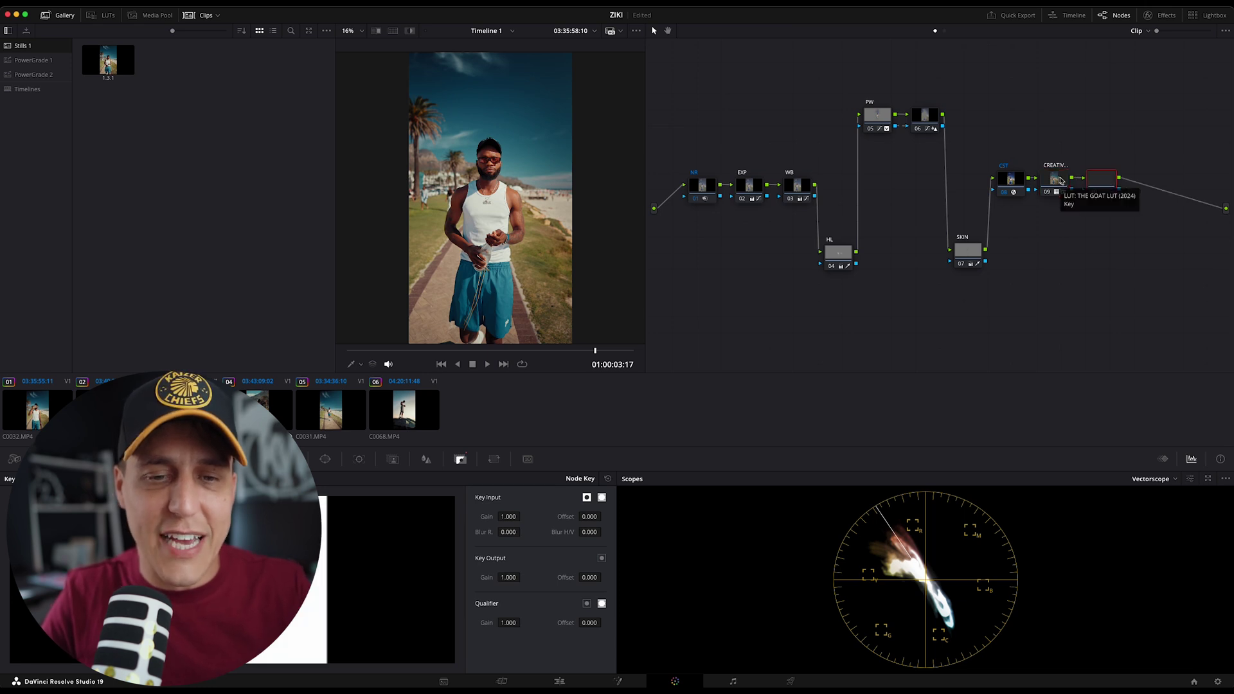
{"action": "left_click", "coordinate": [1101, 181]}
{"action": "right_click", "coordinate": [1102, 181]}
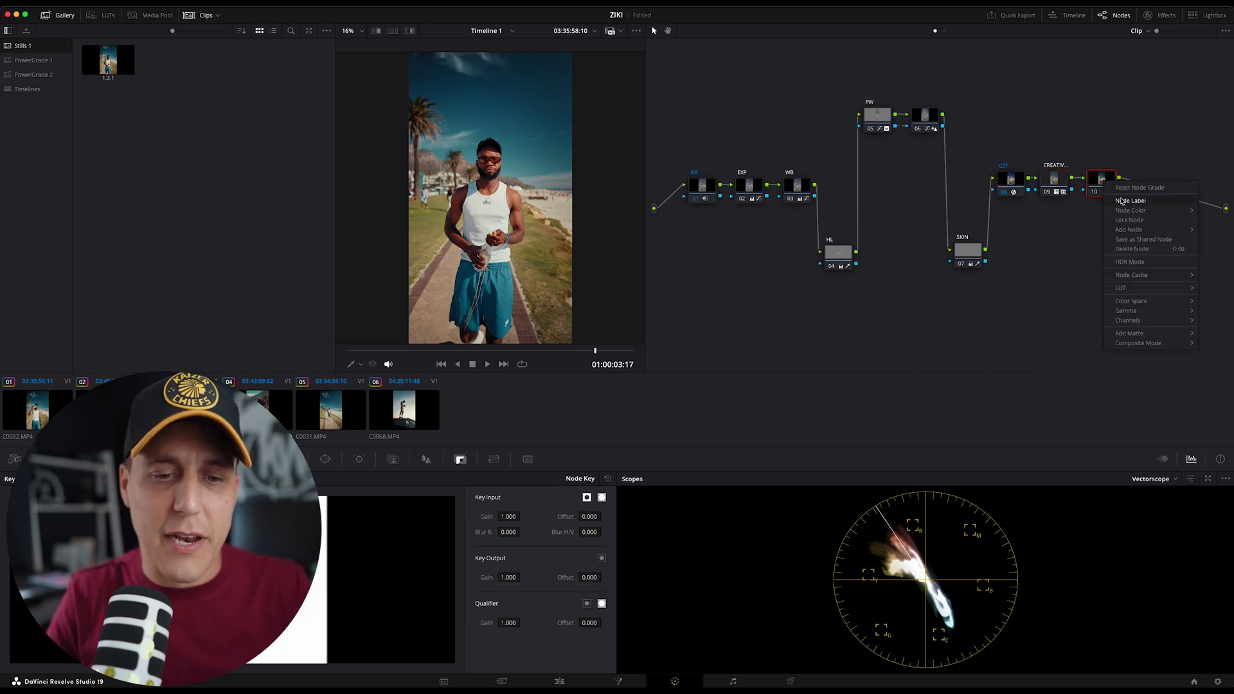
{"action": "left_click", "coordinate": [1121, 200]}
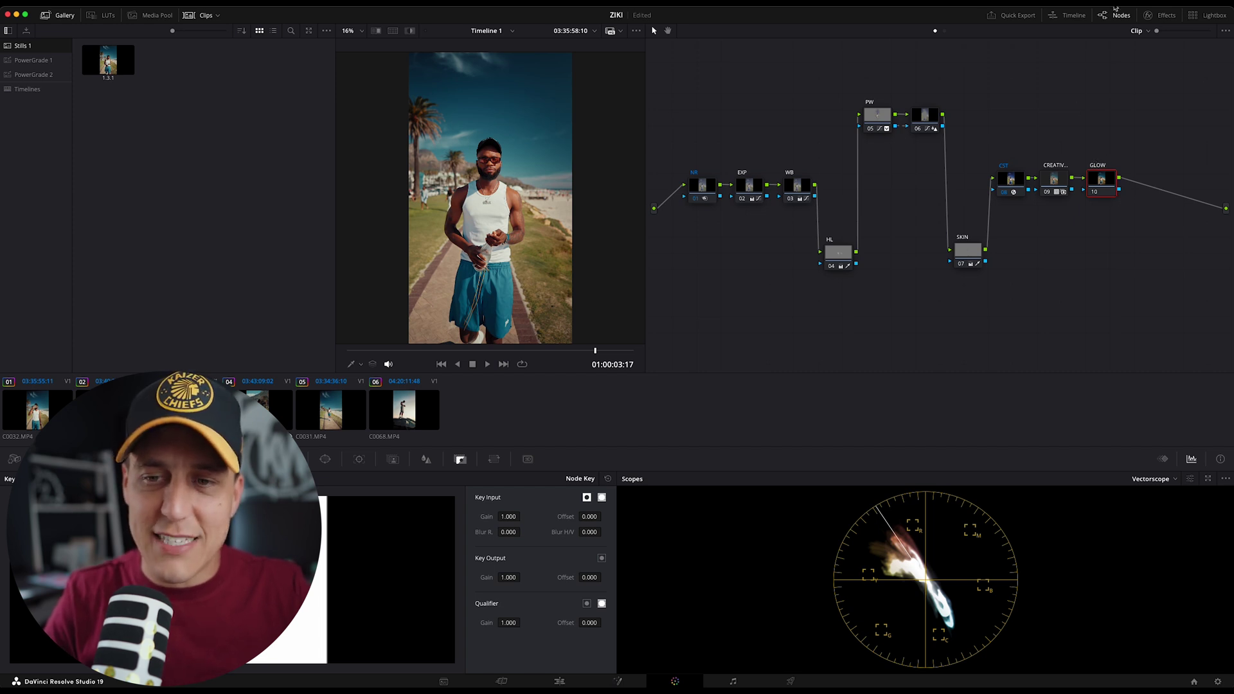
{"action": "left_click_drag", "start_coordinate": [1102, 180], "coordinate": [884, 340]}
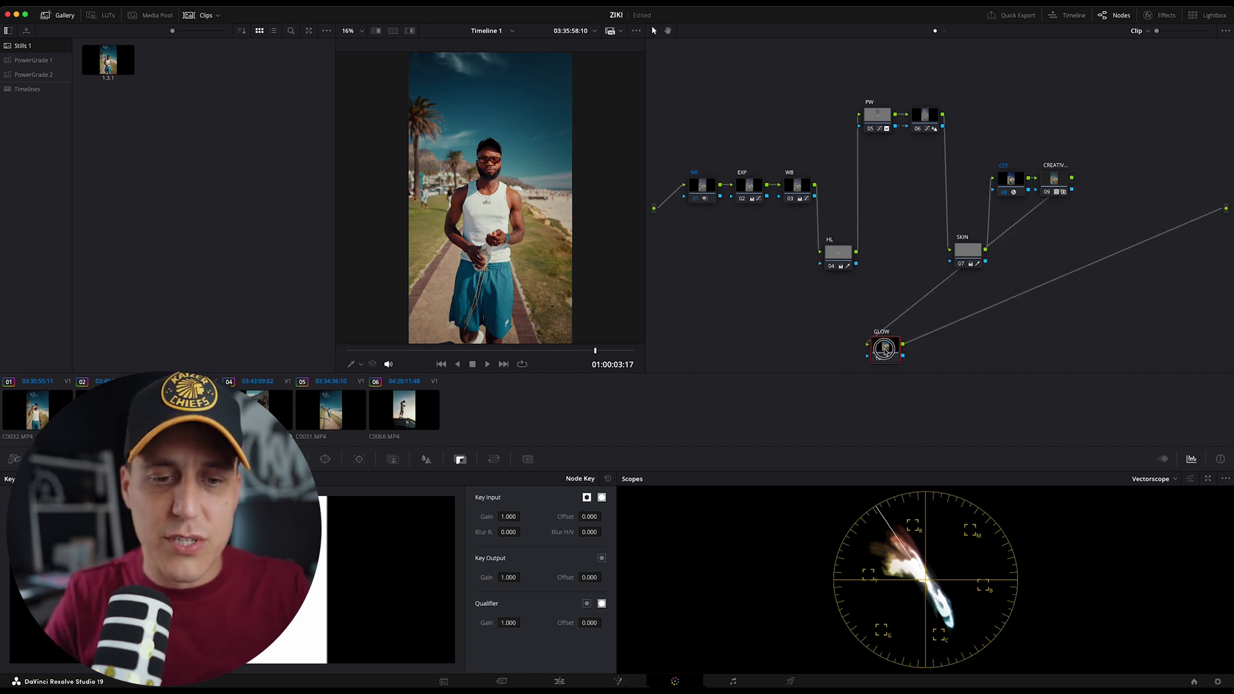
Step: Search the Effects library for Glow and apply it to the GLOW node
{"action": "left_click", "coordinate": [1163, 16]}
{"action": "left_click", "coordinate": [1208, 31]}
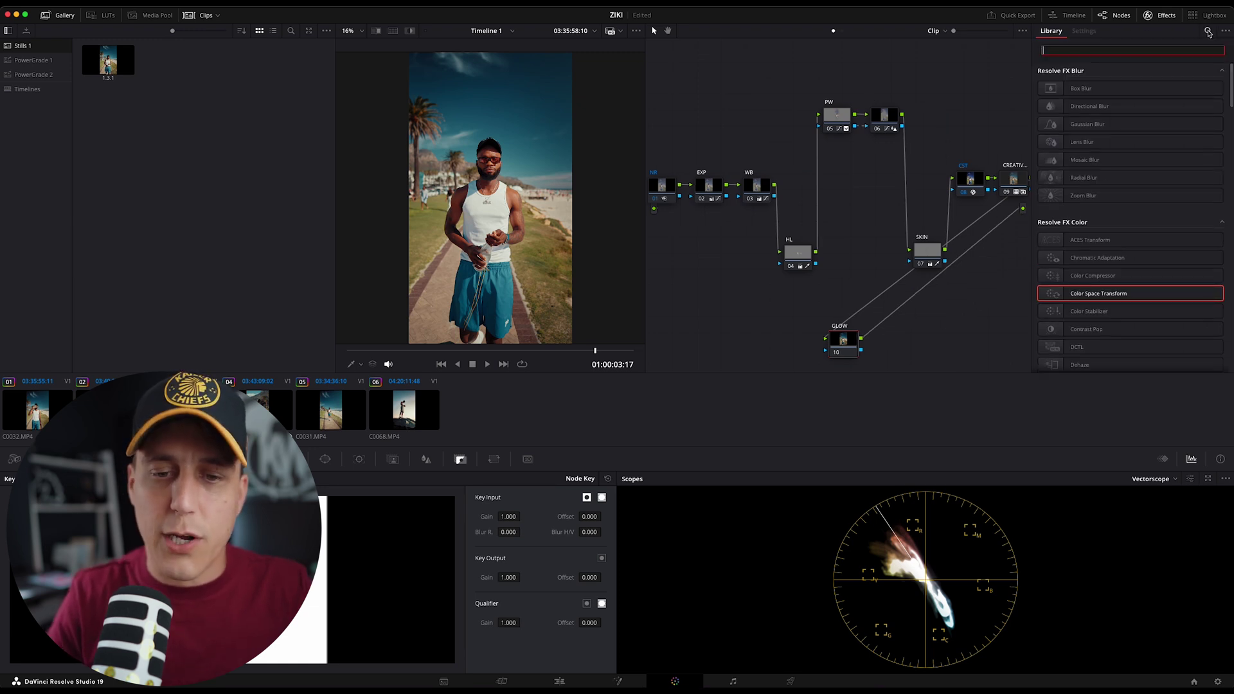
{"action": "type", "text": "GLOW"}
{"action": "left_click_drag", "start_coordinate": [1076, 88], "coordinate": [844, 341]}
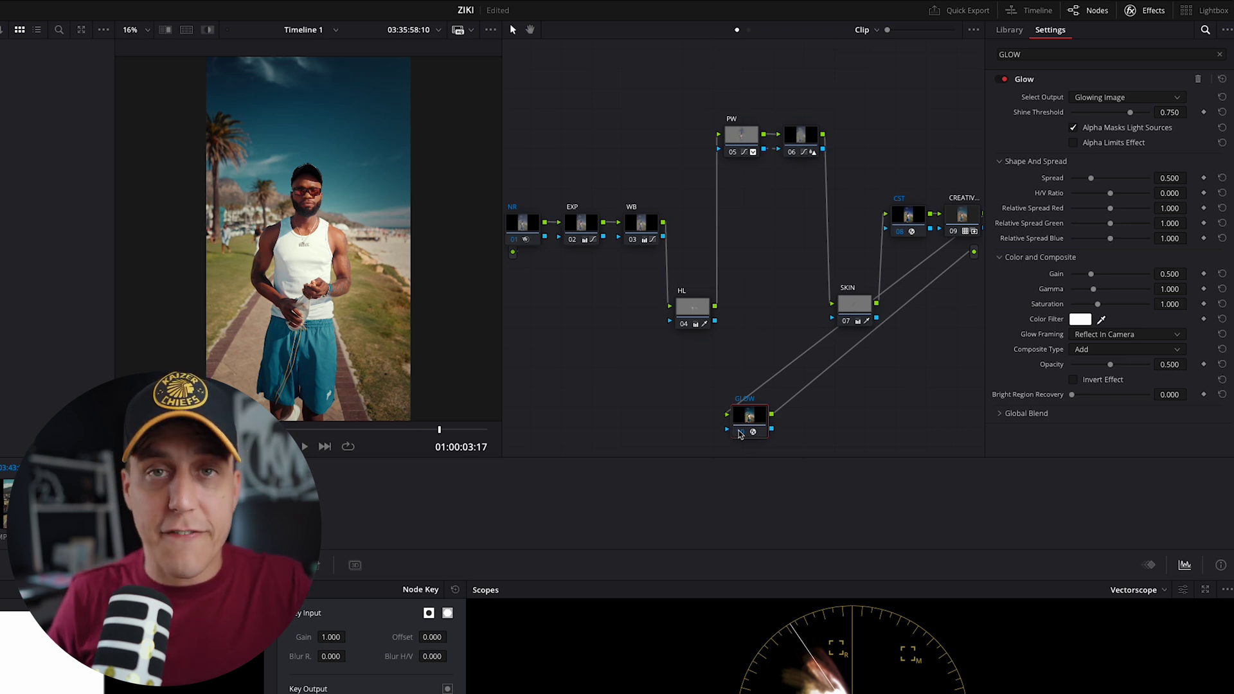
Step: Toggle the glow off and on to compare, then set its Composite Type to Screen
{"action": "left_click", "coordinate": [740, 432]}
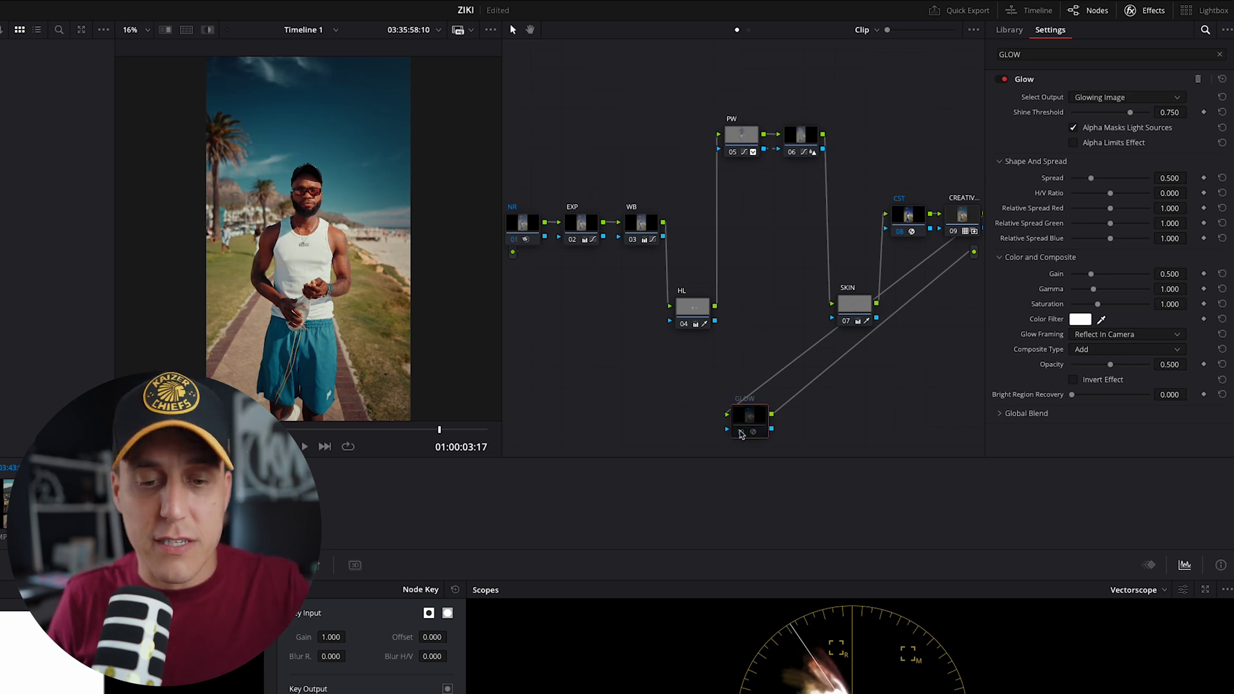
{"action": "left_click", "coordinate": [741, 433]}
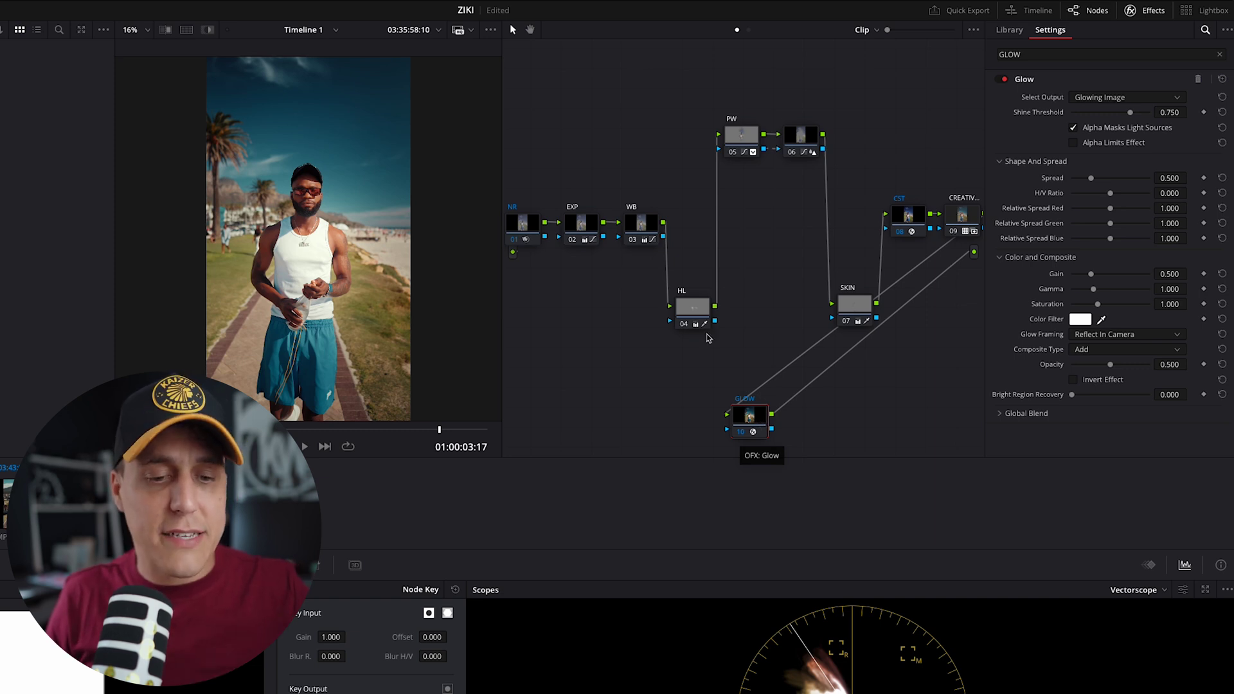
{"action": "left_click", "coordinate": [1106, 351]}
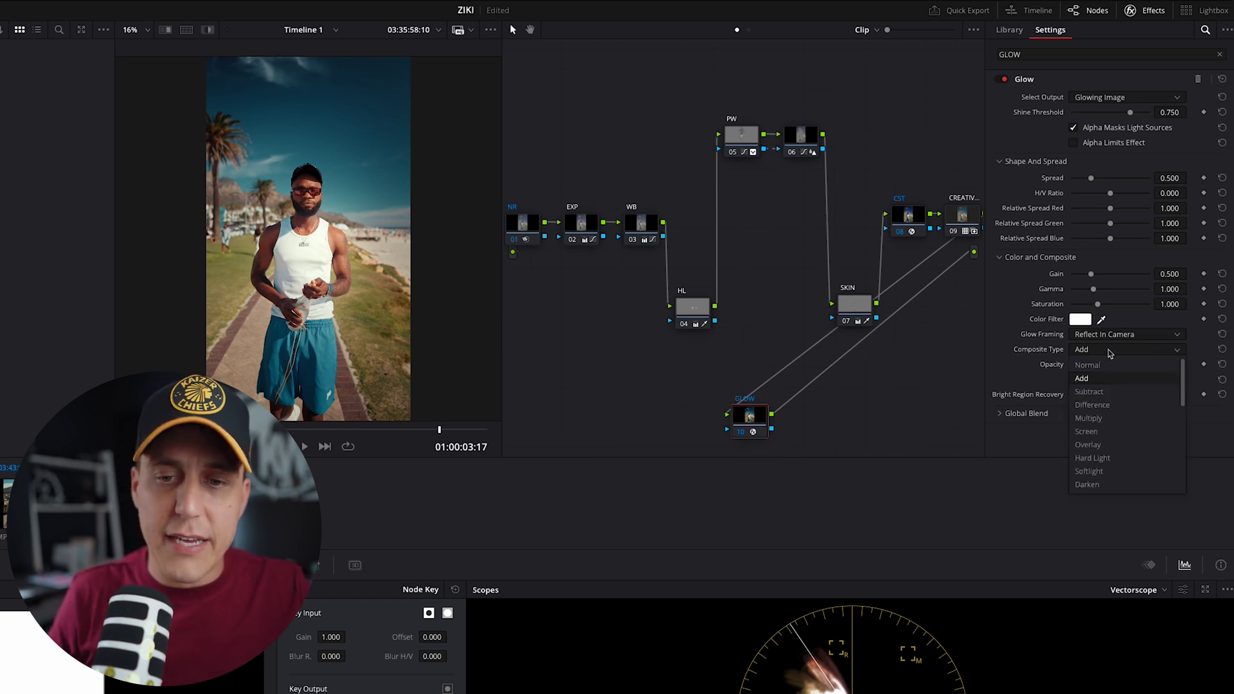
{"action": "left_click", "coordinate": [1090, 431]}
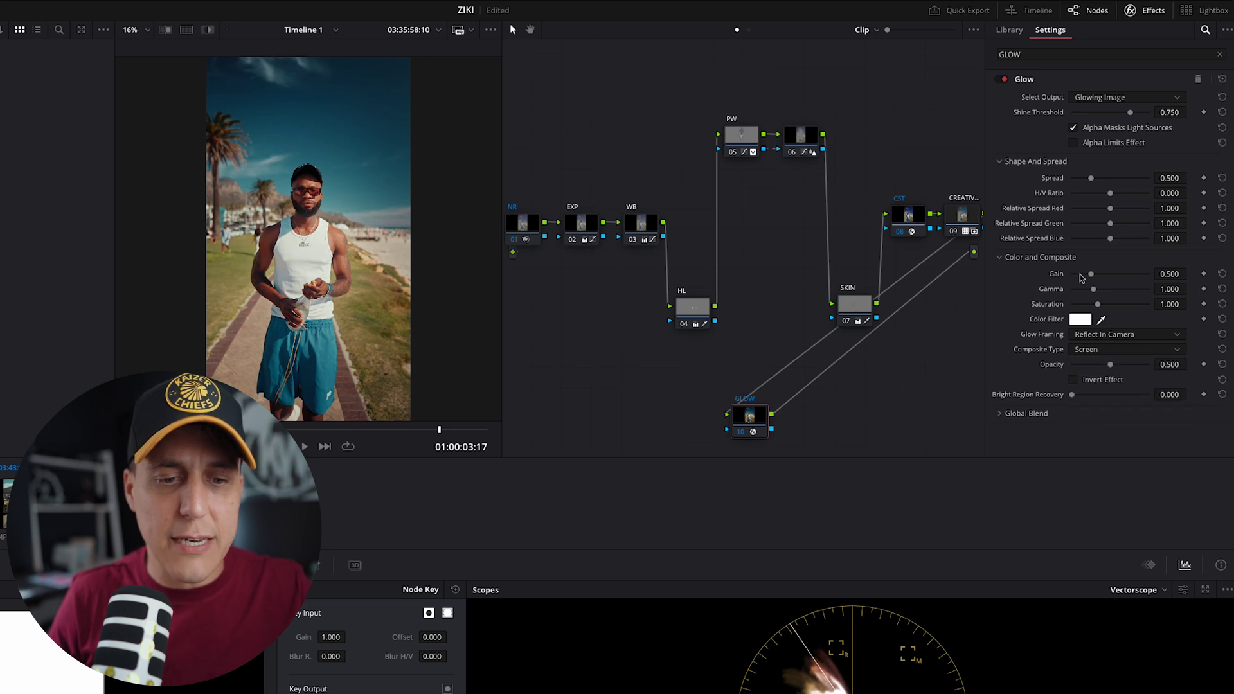
Step: Set Glow Shine Threshold 0.8, Gain 0.3, Spread 0.3 and Saturation 0.8
{"action": "double_click", "coordinate": [1169, 113]}
{"action": "type", "text": "0.8"}
{"action": "double_click", "coordinate": [1167, 274]}
{"action": "type", "text": "0.3"}
{"action": "double_click", "coordinate": [1173, 178]}
{"action": "type", "text": "0.3"}
{"action": "key", "text": "Return"}
{"action": "double_click", "coordinate": [1174, 303]}
{"action": "type", "text": "0.8"}
{"action": "key", "text": "Return"}
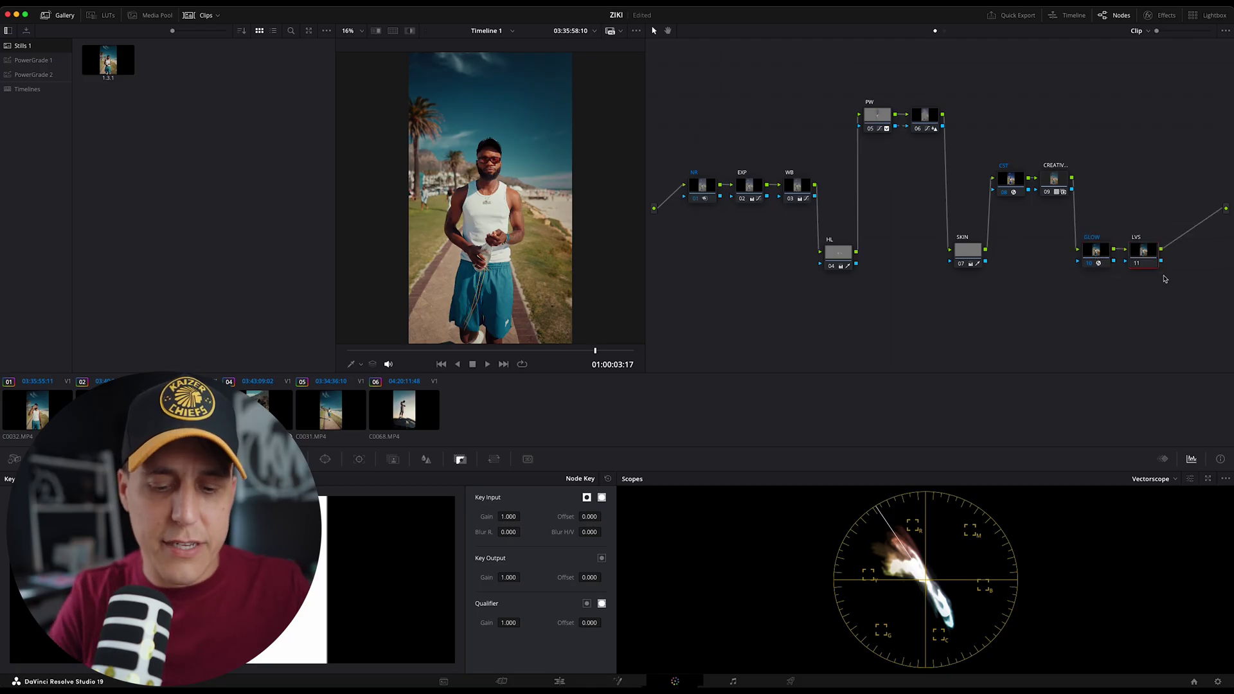
Step: On the Lum vs Sat curve, push shadow and highlight points outward and drop both endpoints' saturation to zero
{"action": "left_click", "coordinate": [223, 459]}
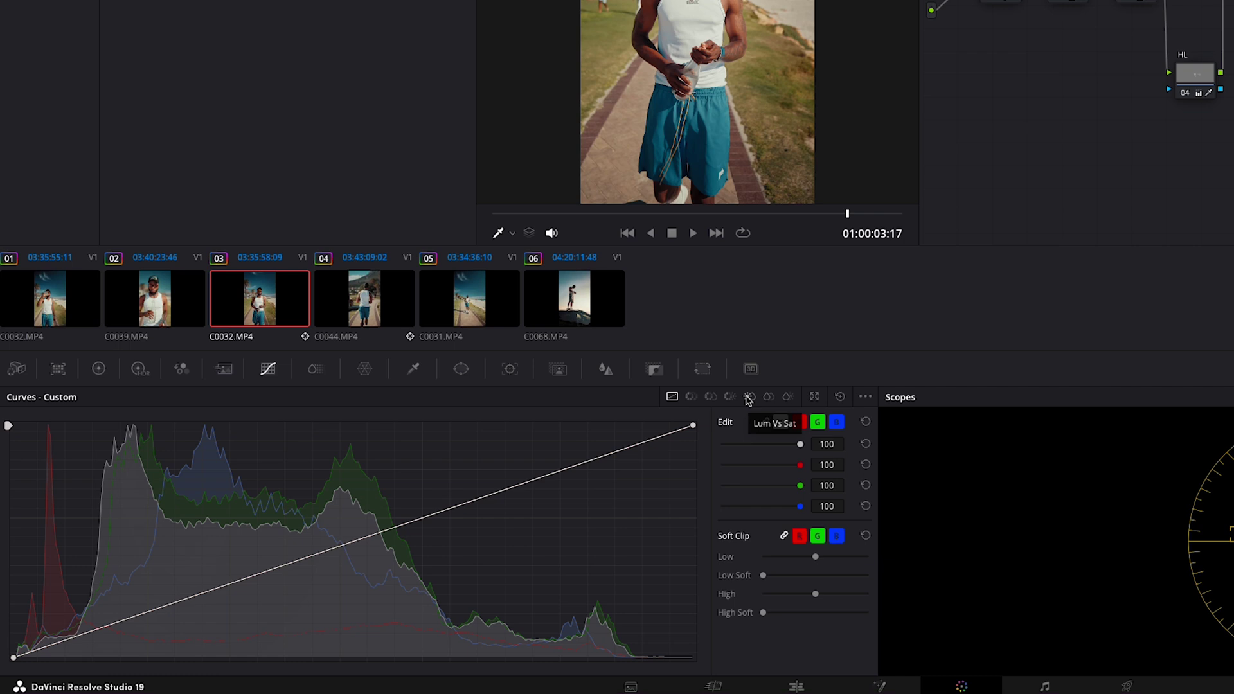
{"action": "left_click", "coordinate": [749, 397]}
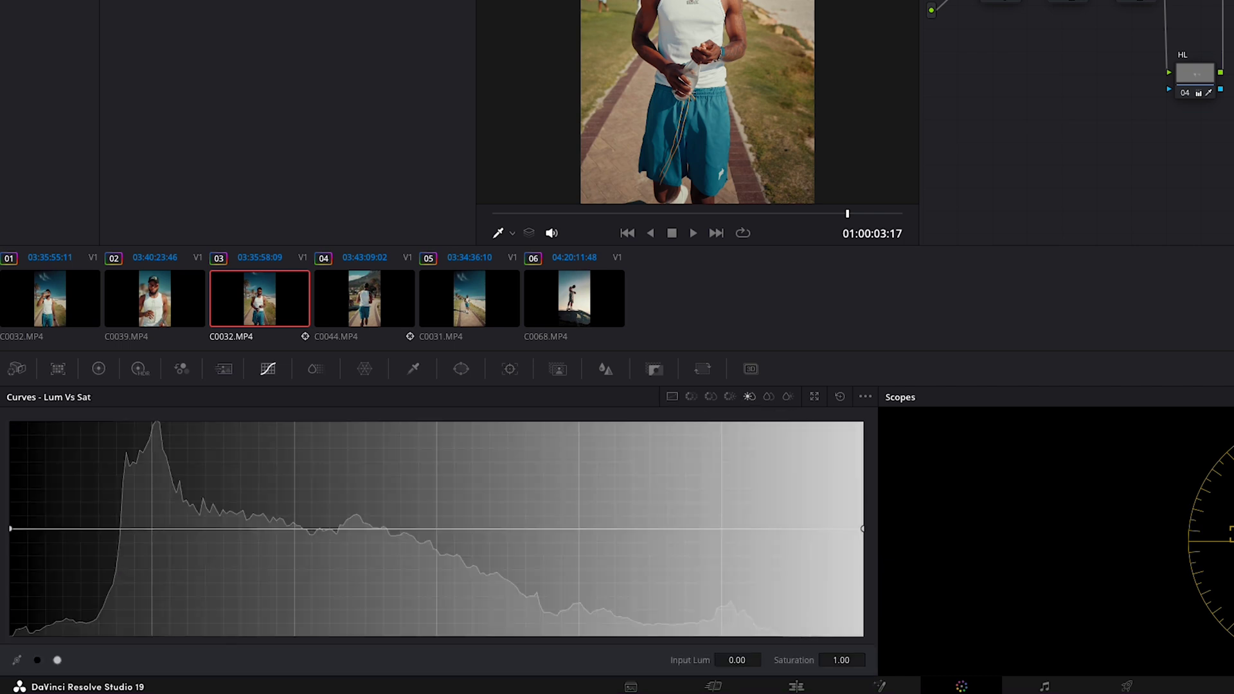
{"action": "left_click", "coordinate": [38, 662]}
{"action": "left_click", "coordinate": [222, 528]}
{"action": "left_click_drag", "start_coordinate": [222, 529], "coordinate": [153, 530]}
{"action": "left_click_drag", "start_coordinate": [10, 529], "coordinate": [8, 672]}
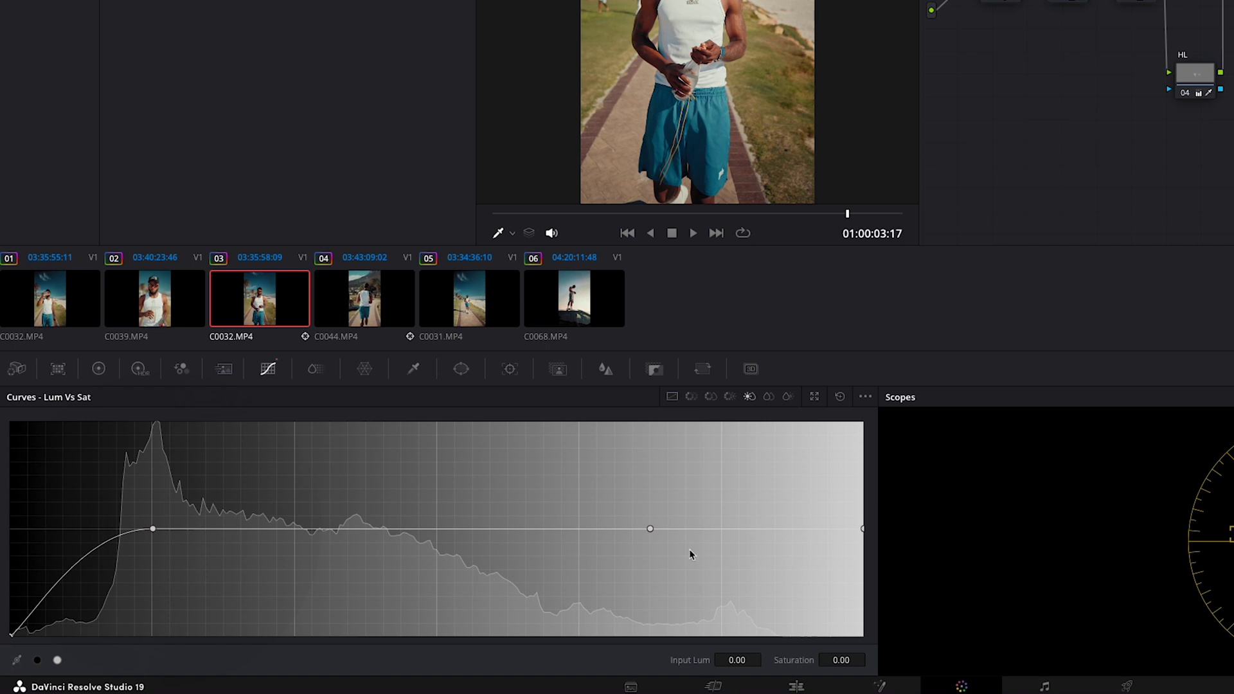
{"action": "left_click_drag", "start_coordinate": [650, 531], "coordinate": [720, 530]}
{"action": "left_click_drag", "start_coordinate": [863, 530], "coordinate": [860, 641]}
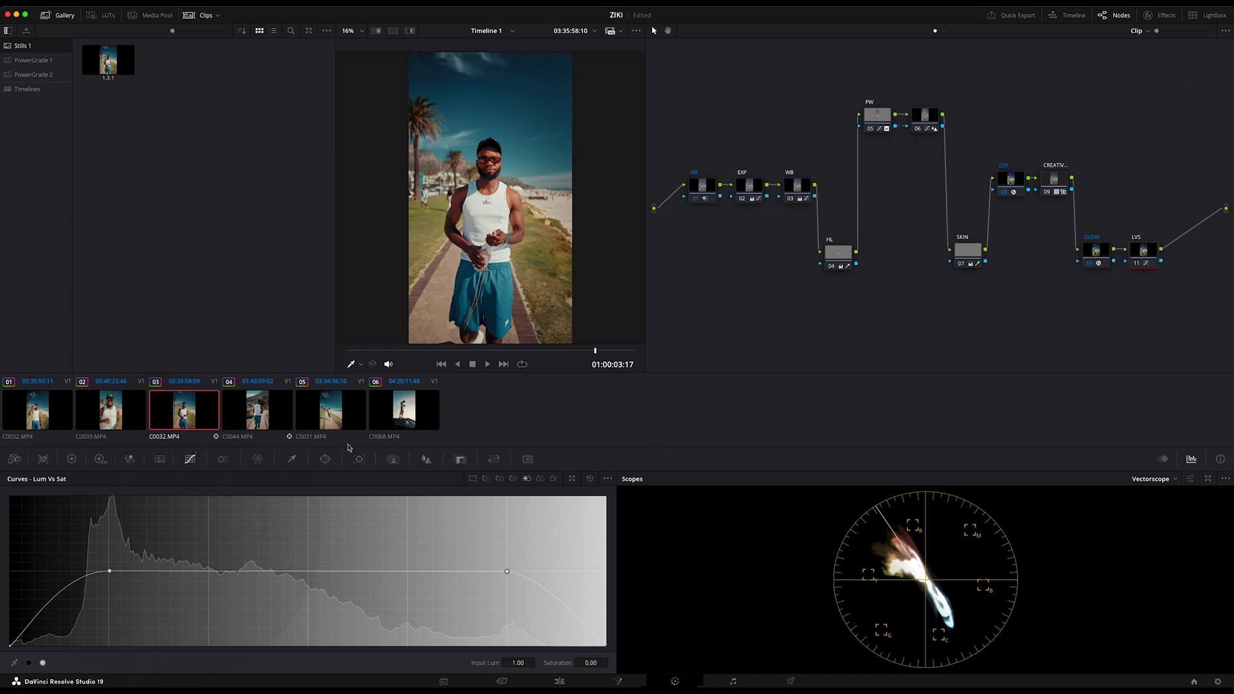
Step: Return to the Primaries color wheels and bypass the LVS node to compare
{"action": "left_click", "coordinate": [71, 459]}
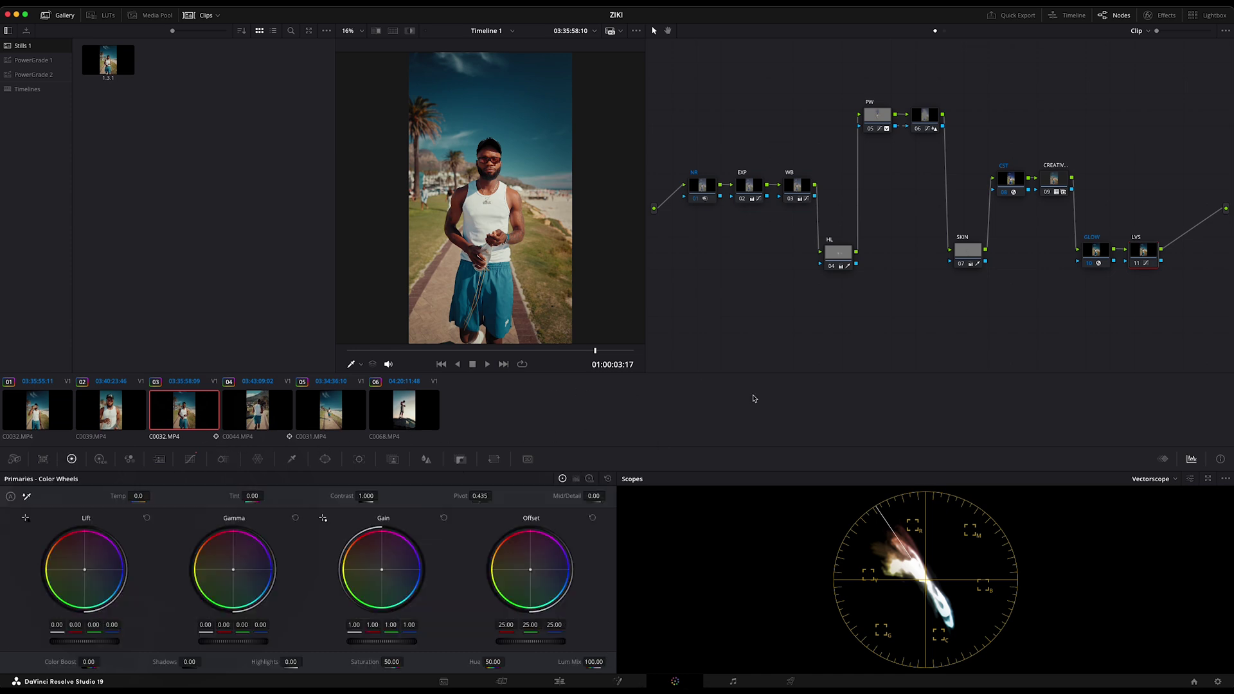
{"action": "left_click", "coordinate": [1137, 264]}
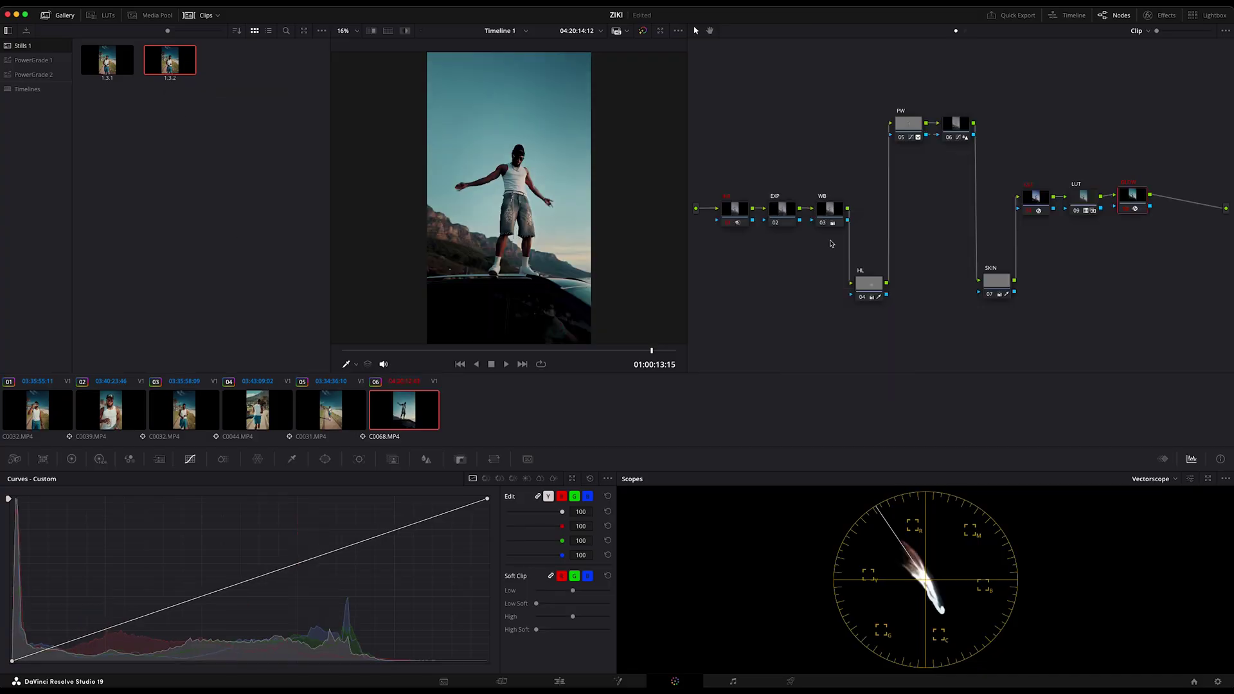
Step: Switch to the Primaries color wheels for clip C0068
{"action": "left_click", "coordinate": [71, 459]}
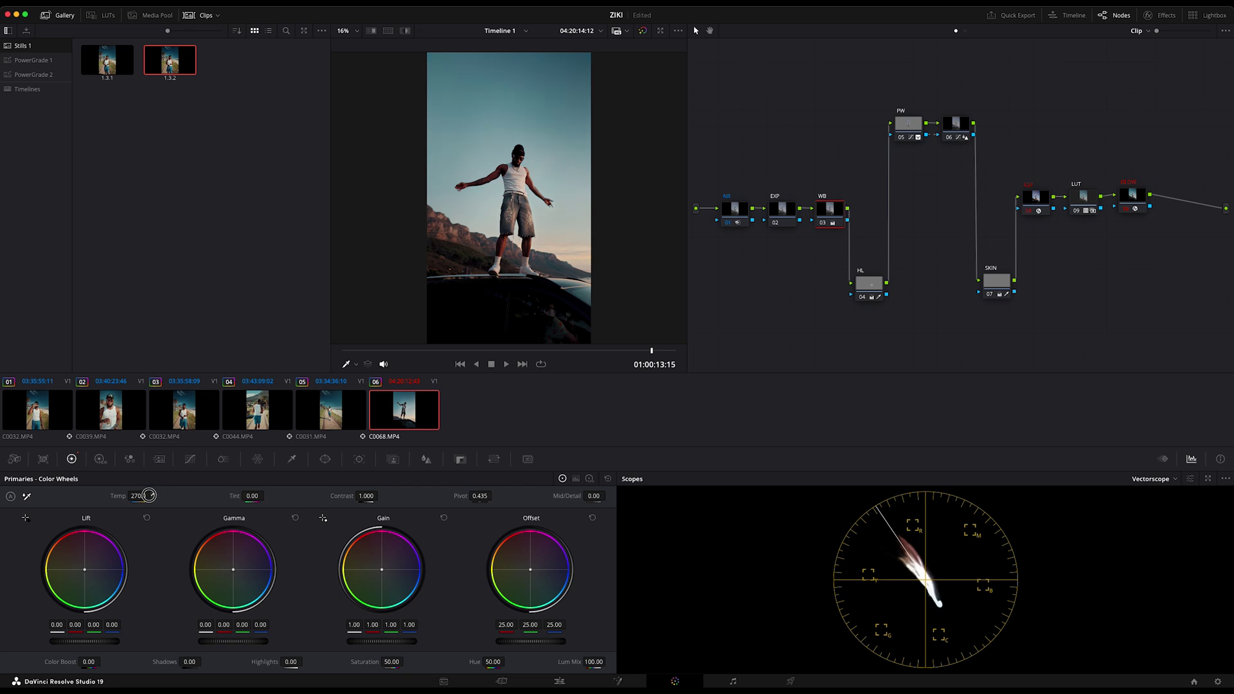